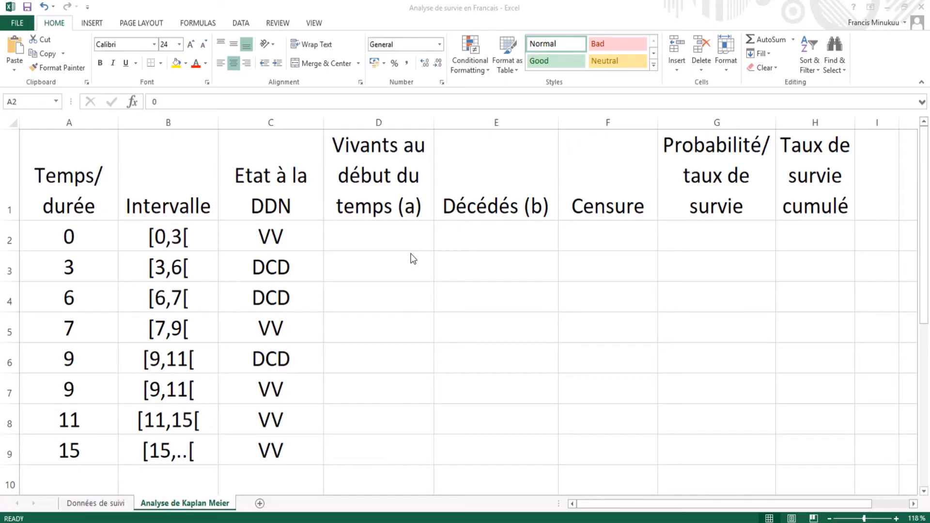
Examine the Kaplan-Meier table's headers and time column against the participation times on the Données de suivi sheet.
click(636, 258)
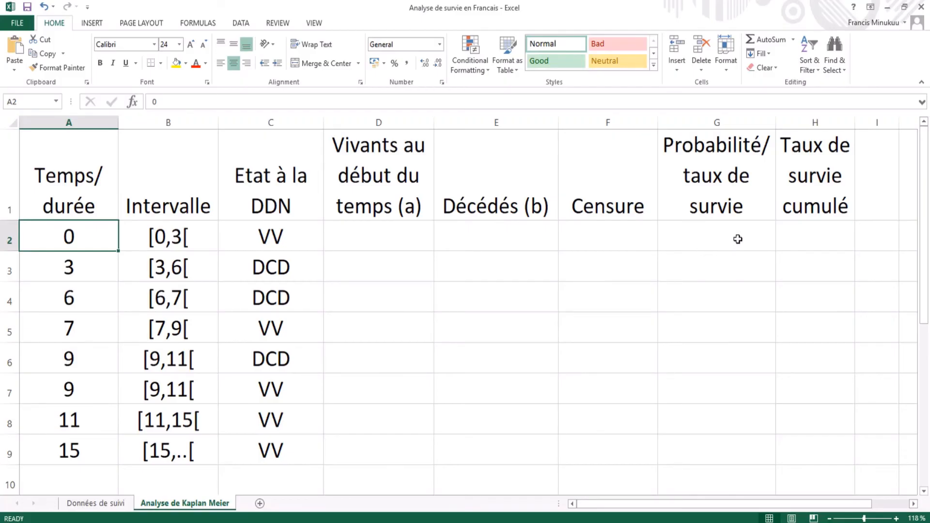
click(813, 167)
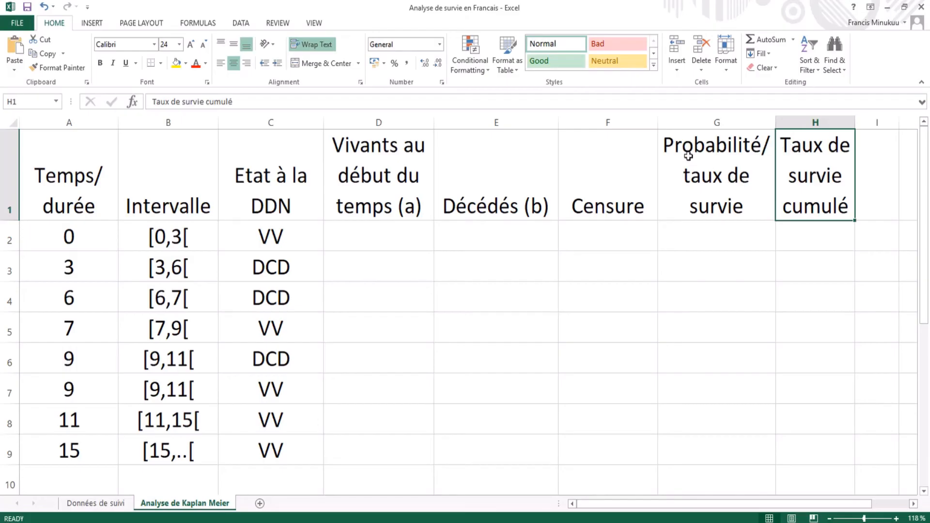
click(720, 181)
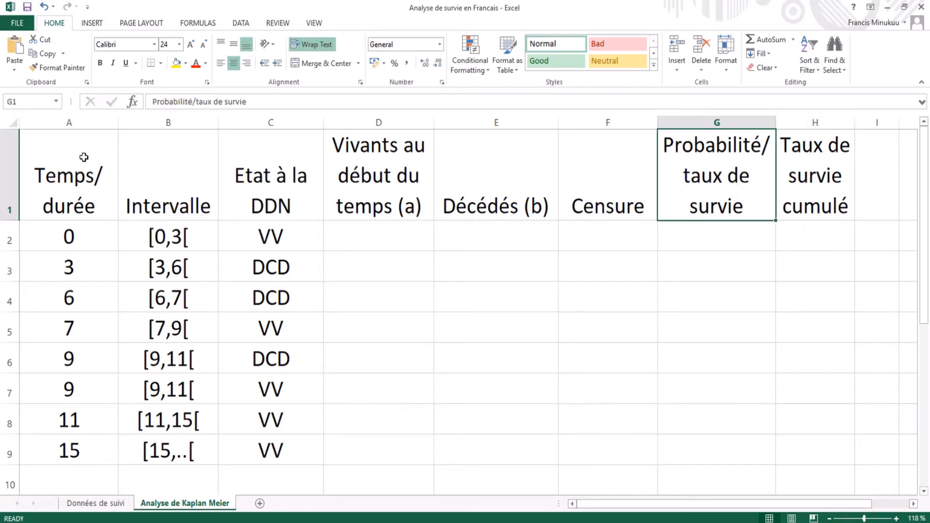
click(70, 183)
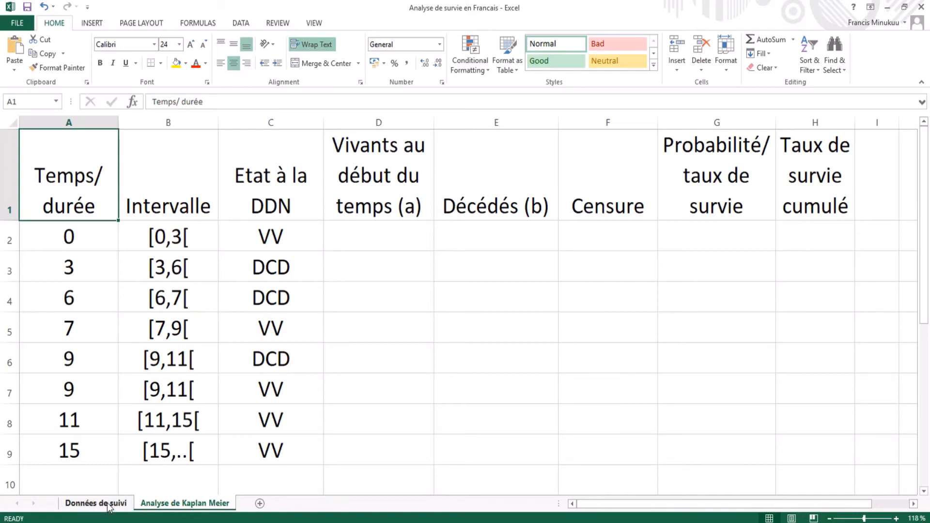
click(111, 505)
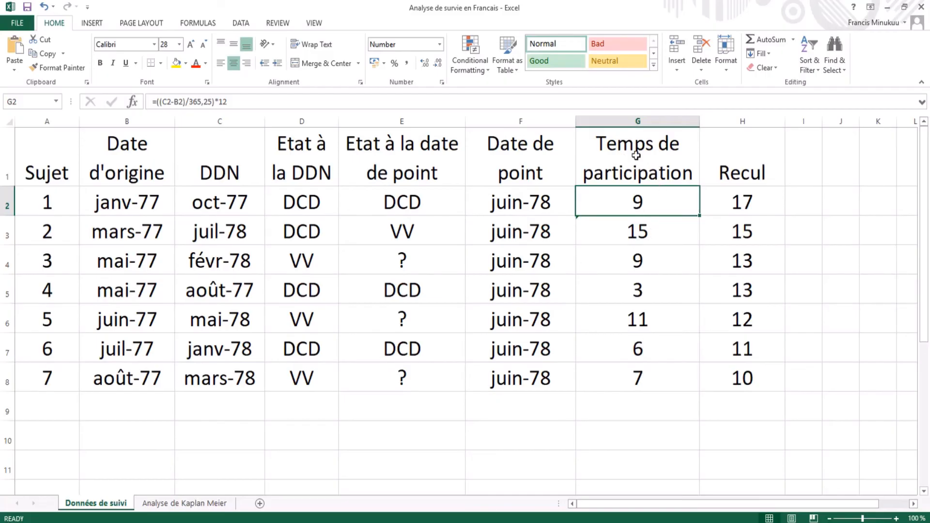
click(195, 505)
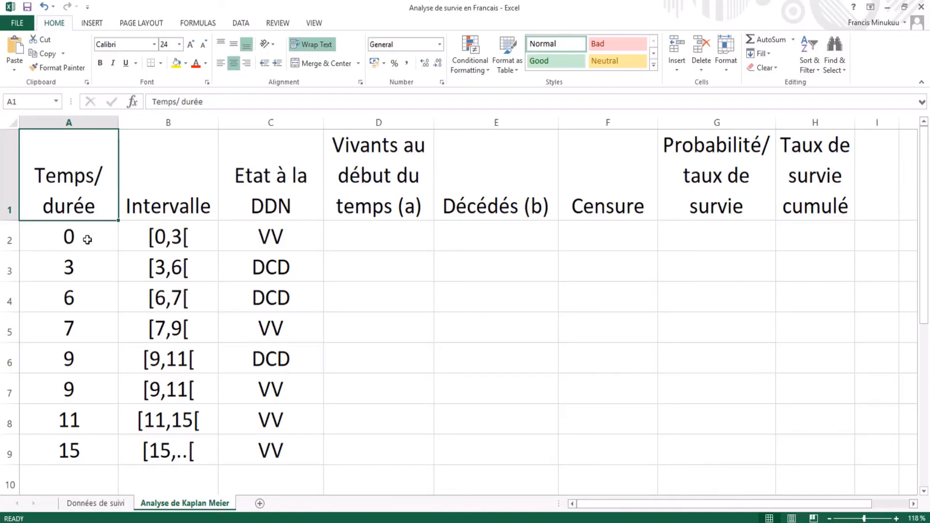
click(75, 274)
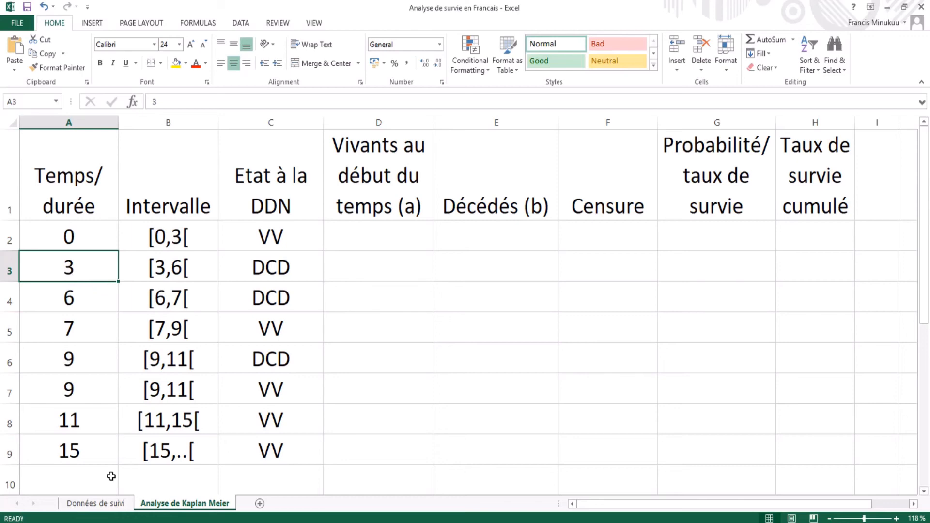
click(106, 504)
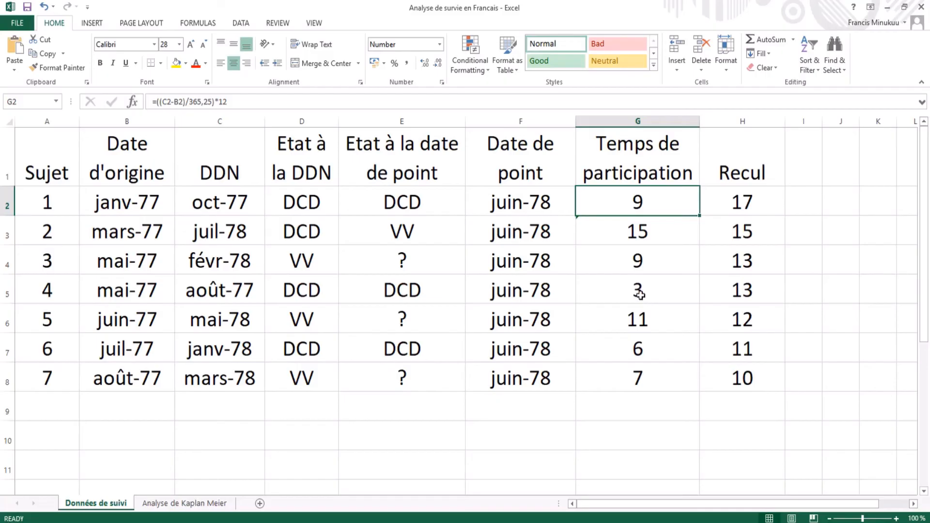
click(179, 504)
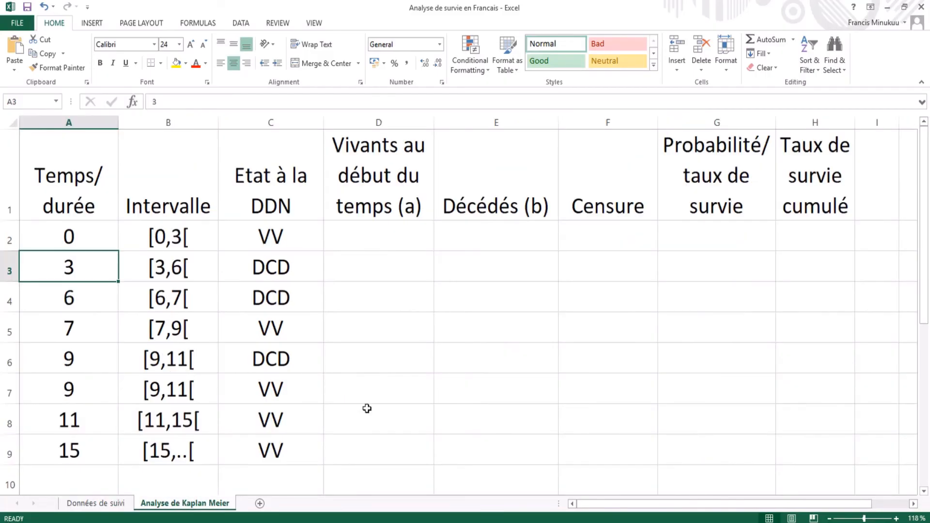
click(76, 233)
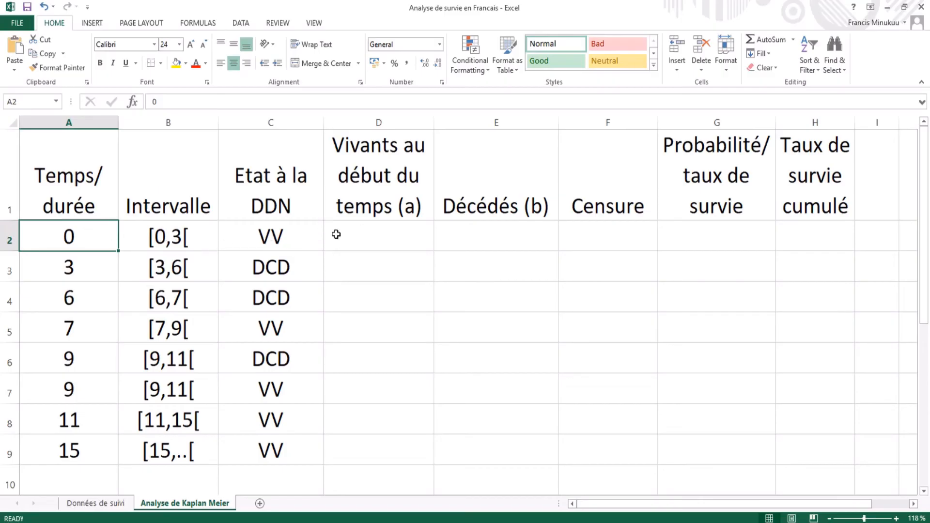
Check the subjects on the Données de suivi sheet and enter 7 as Vivants au début du temps in D2 for time 0.
click(378, 242)
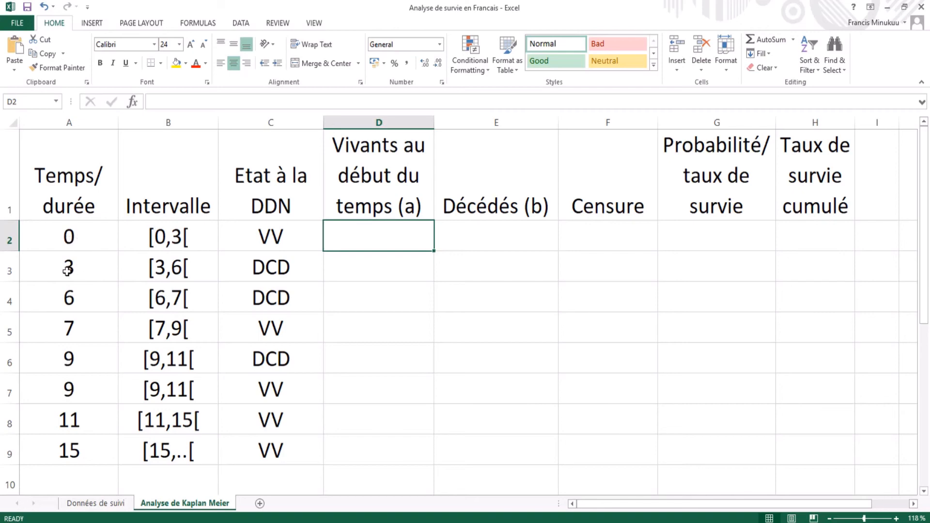
click(108, 504)
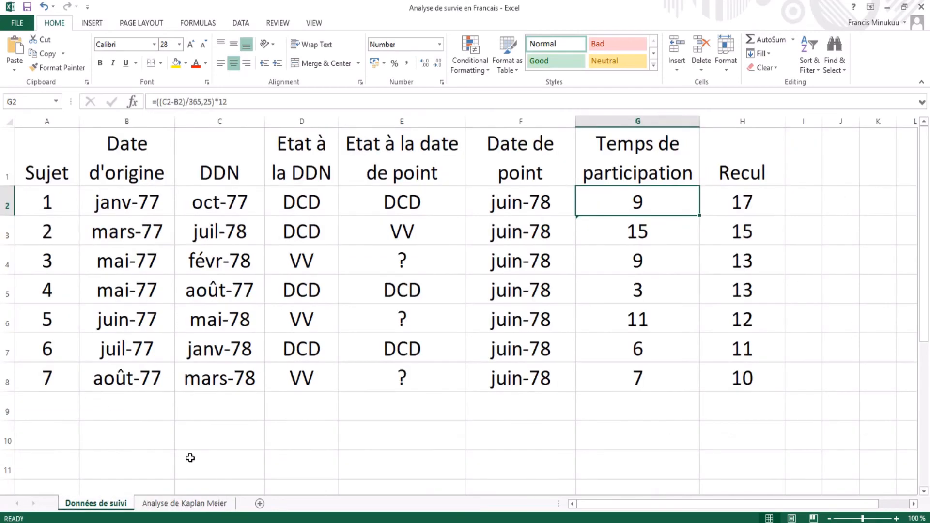
click(195, 504)
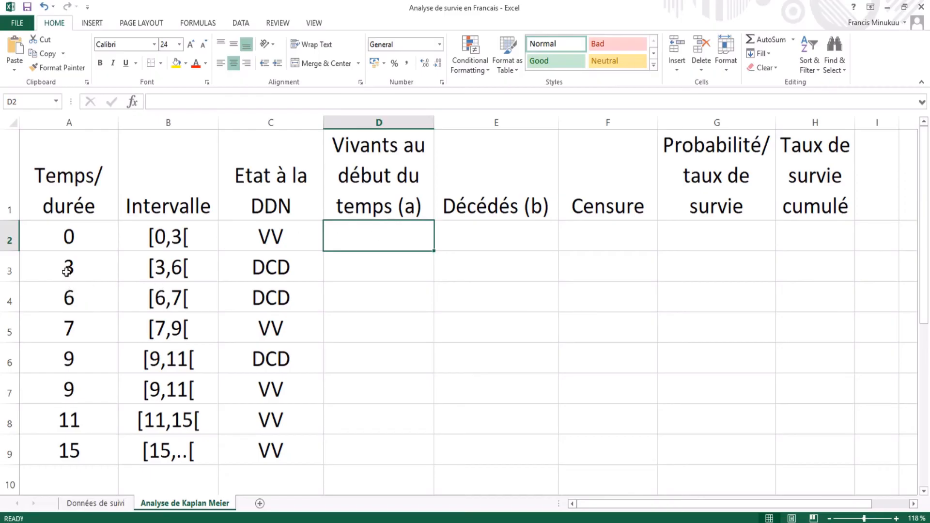
double_click(388, 235)
text(7)
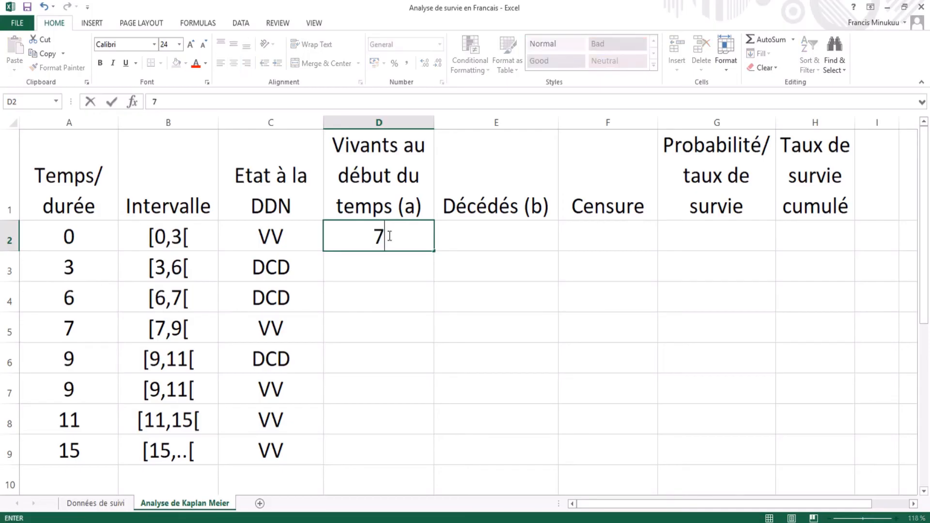
Check the follow-up data for interval [0,3[ and enter 0 for both Décédés in E2 and Censure in F2.
click(479, 239)
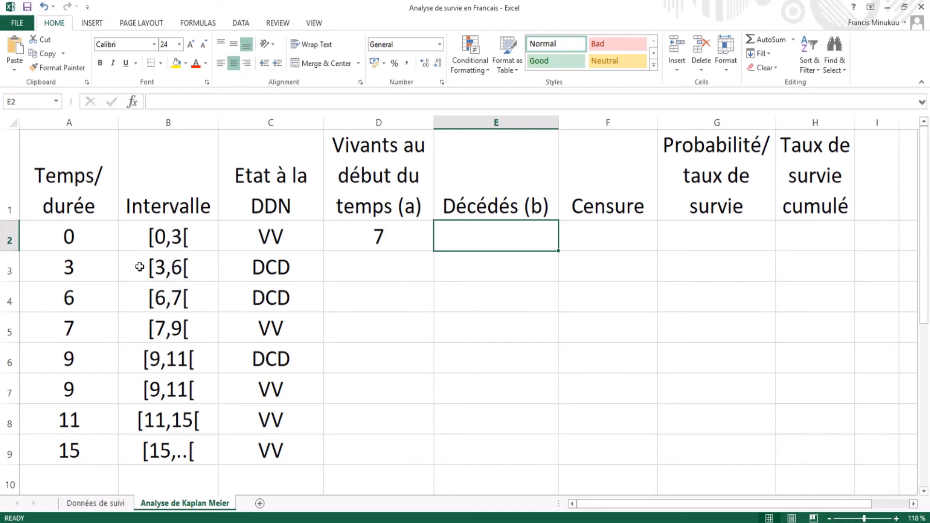
click(114, 504)
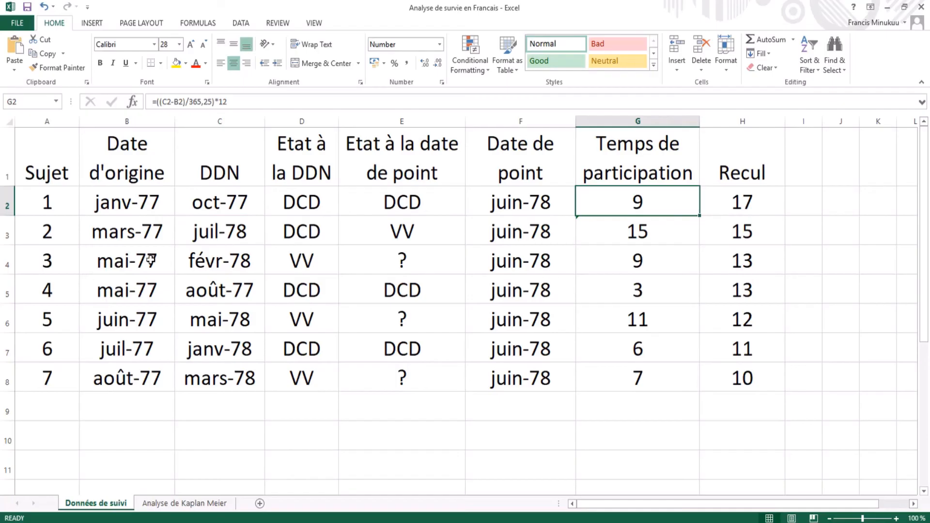
click(196, 504)
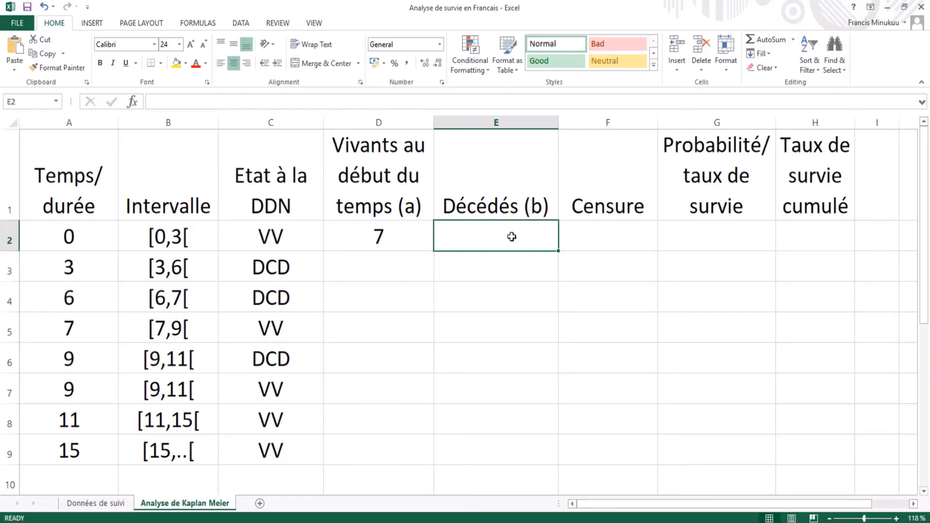
double_click(511, 236)
text(0)
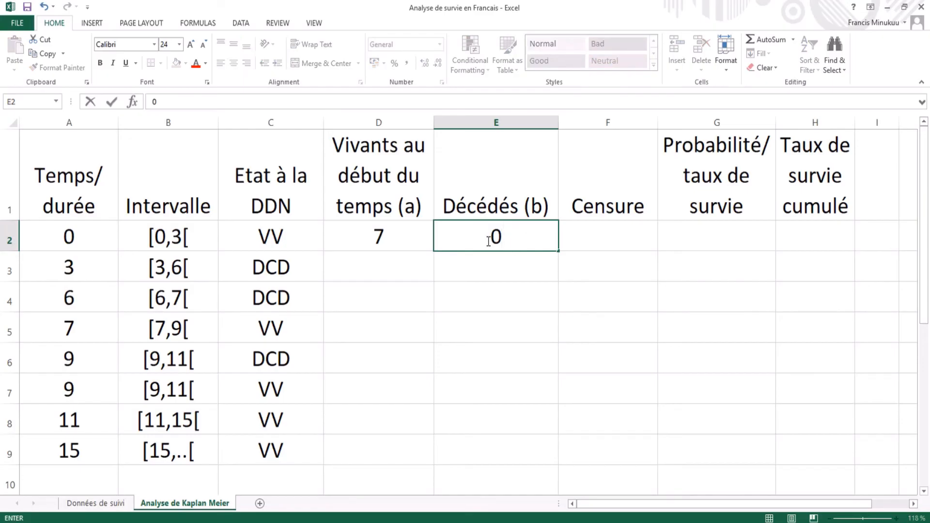
click(602, 241)
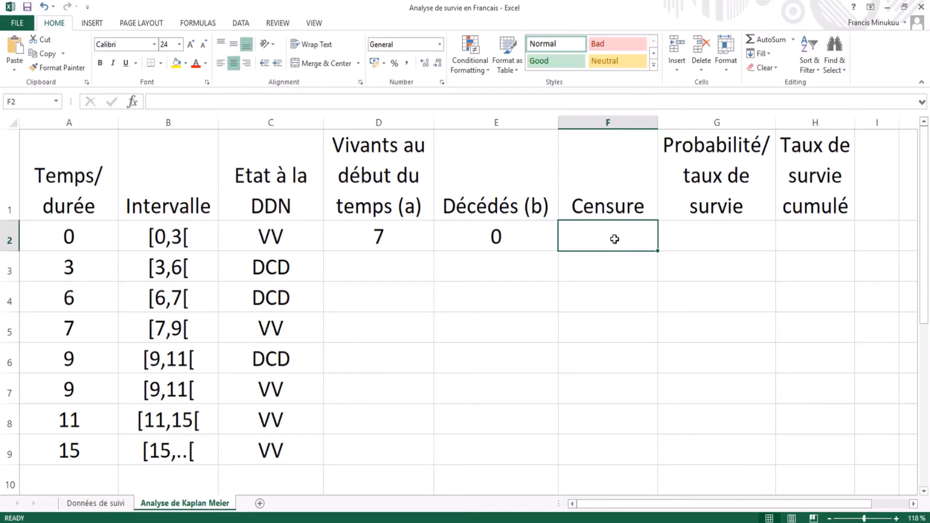
text(0)
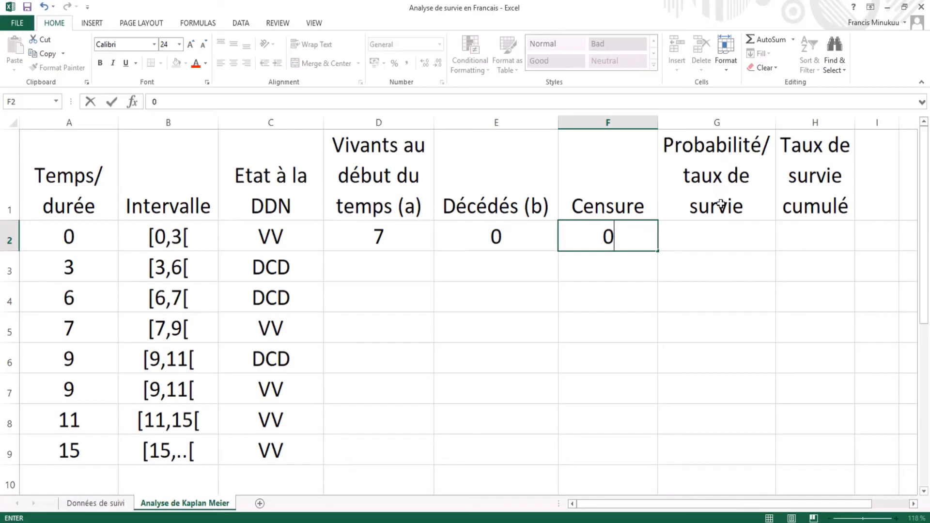
Calculate the survival probability for time 0 in G2 with the formula =(D2-E2)/D2.
click(721, 236)
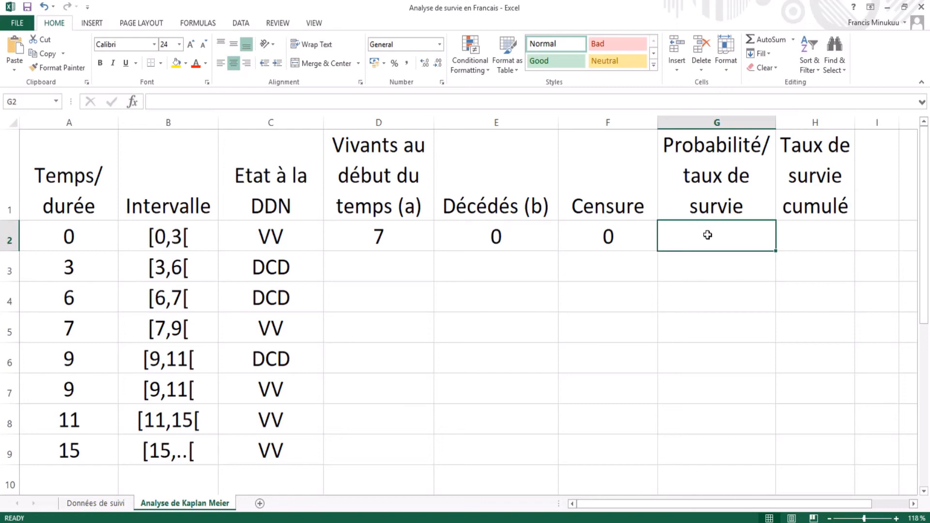
text(=)
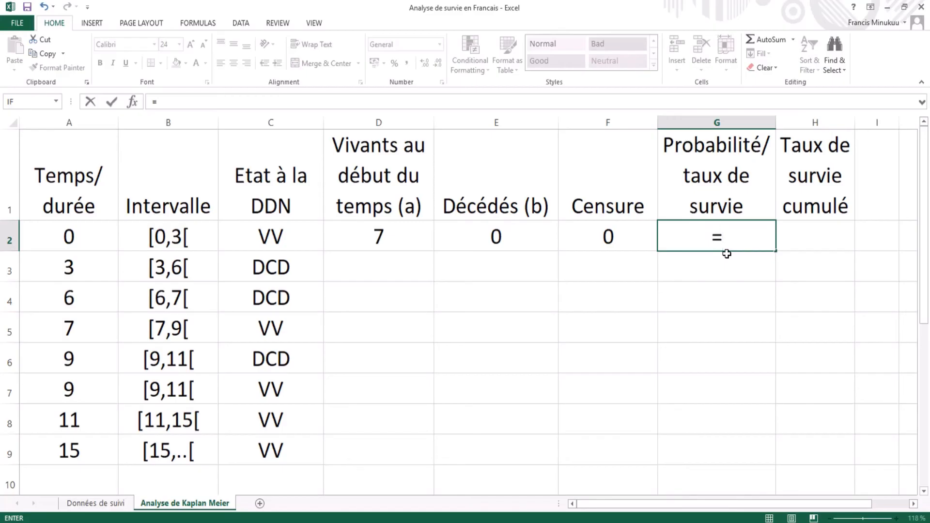
text(()
click(404, 237)
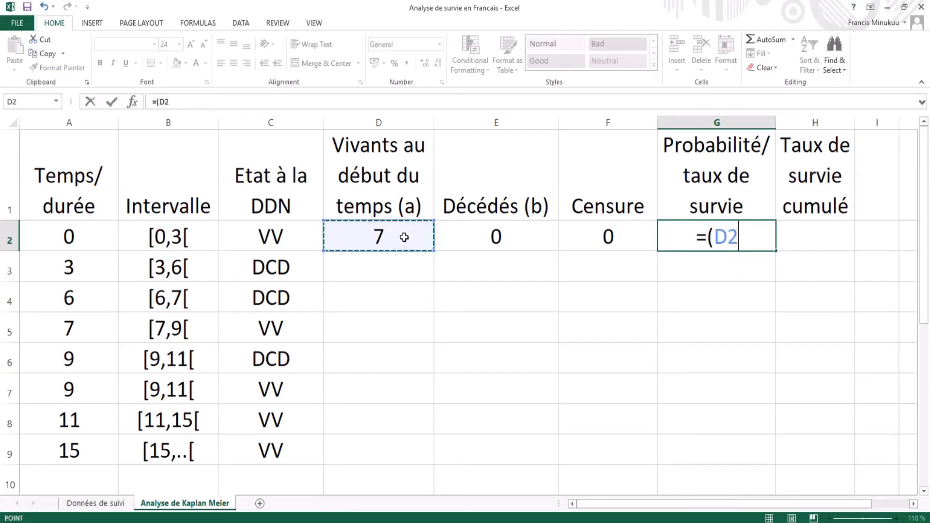
text(-)
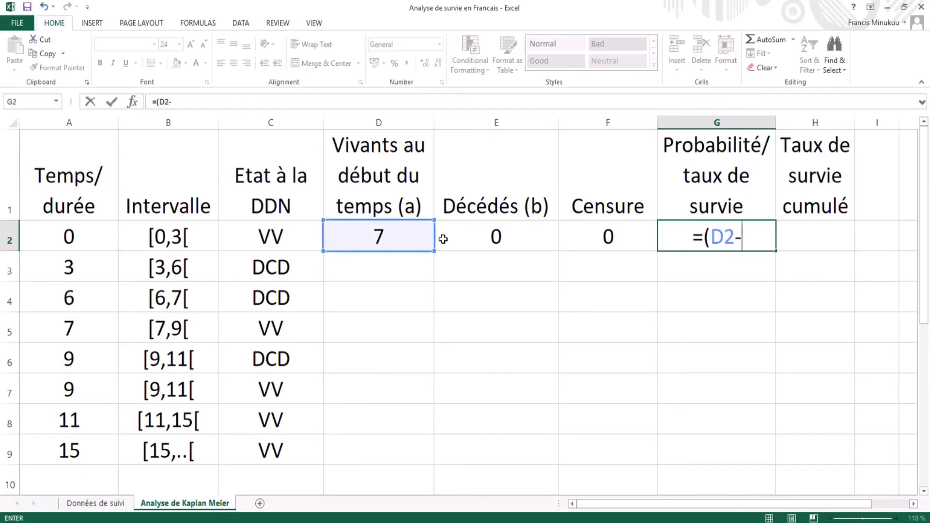
click(510, 237)
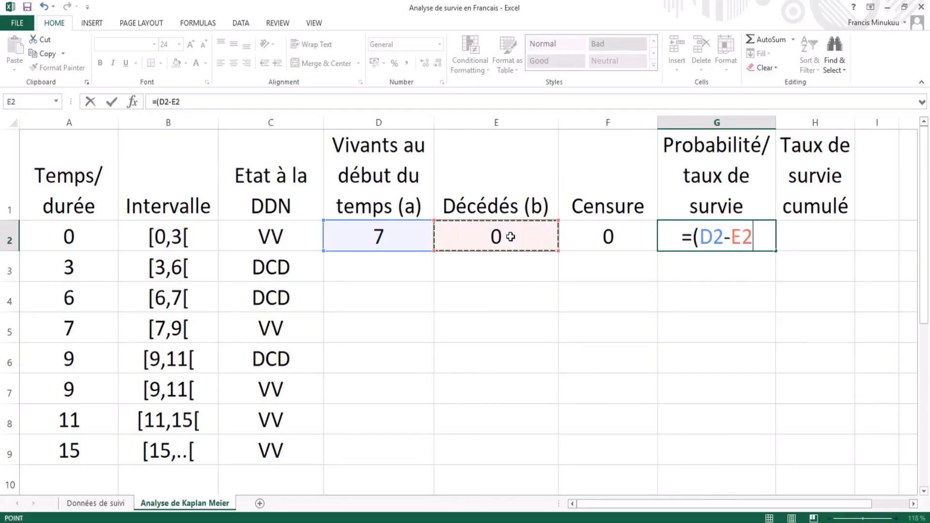
text()/)
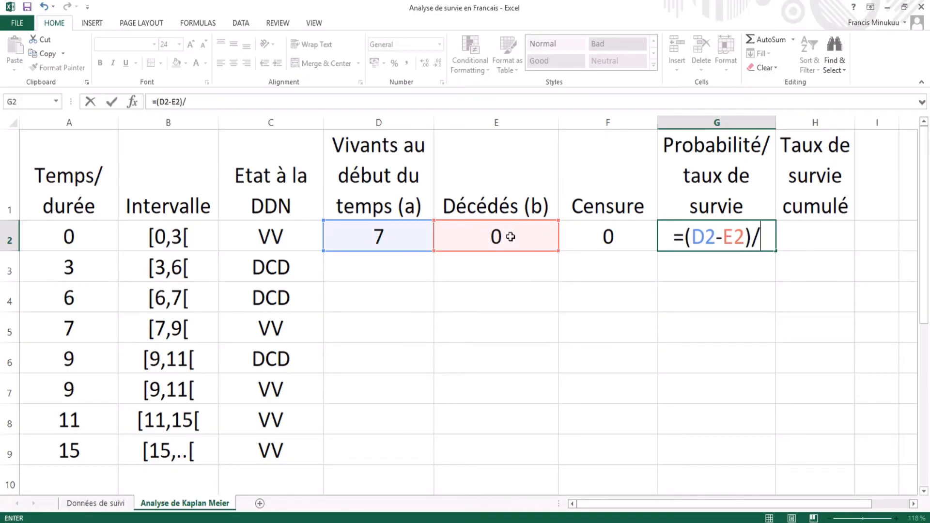
click(373, 242)
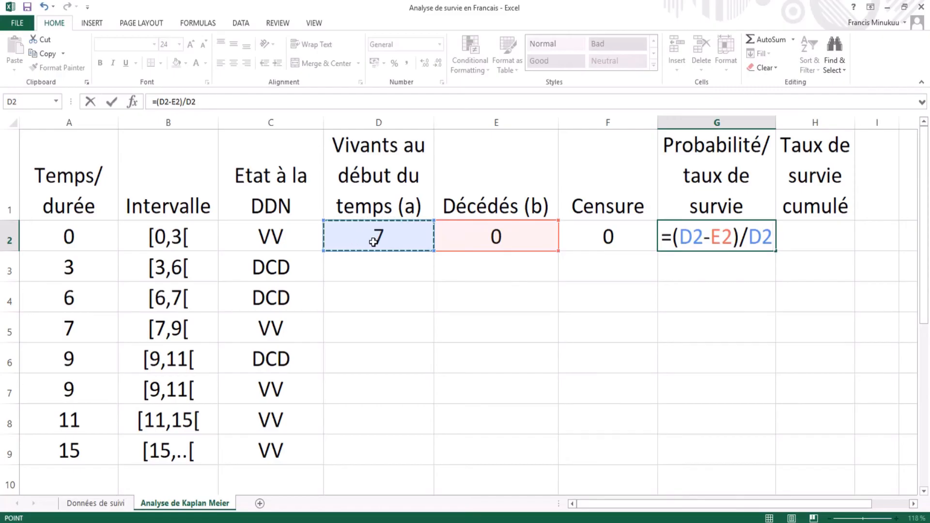
key(Return)
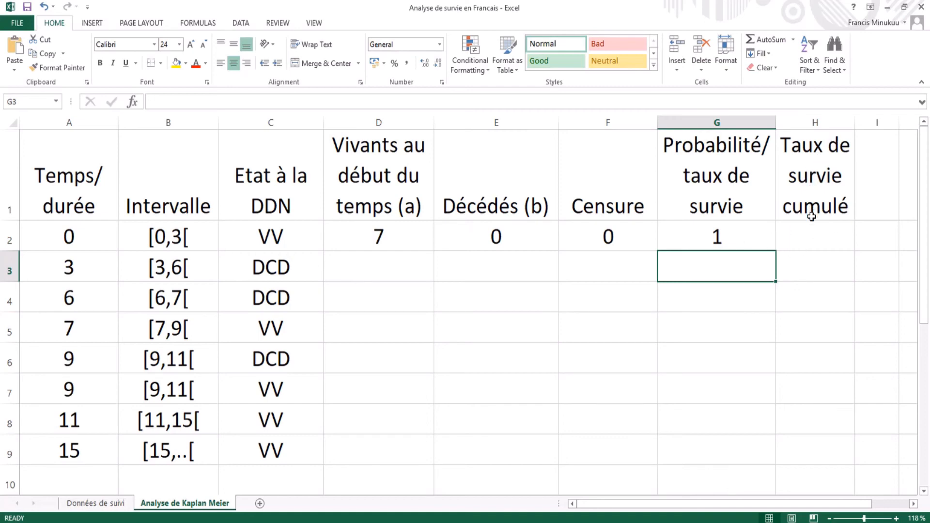
Enter 1 as the Taux de survie cumulé for time 0 in H2.
click(820, 241)
text(1)
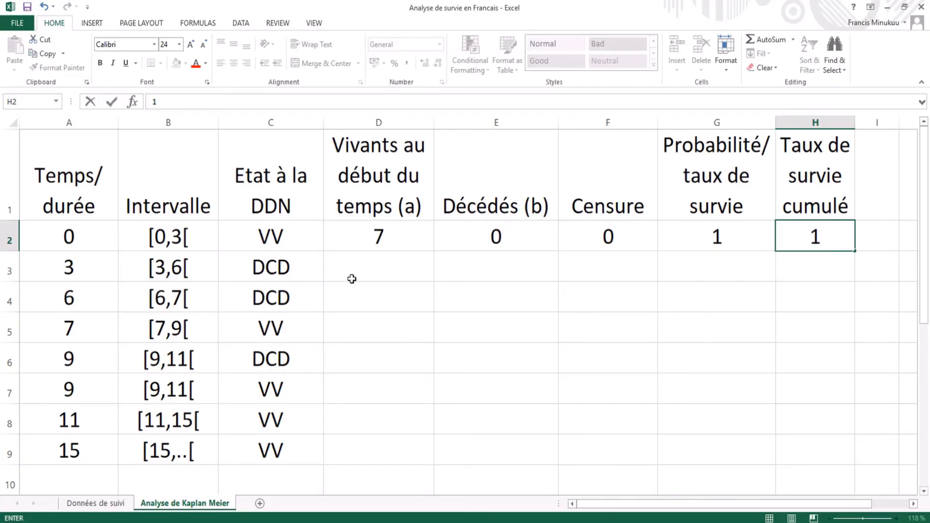
click(717, 261)
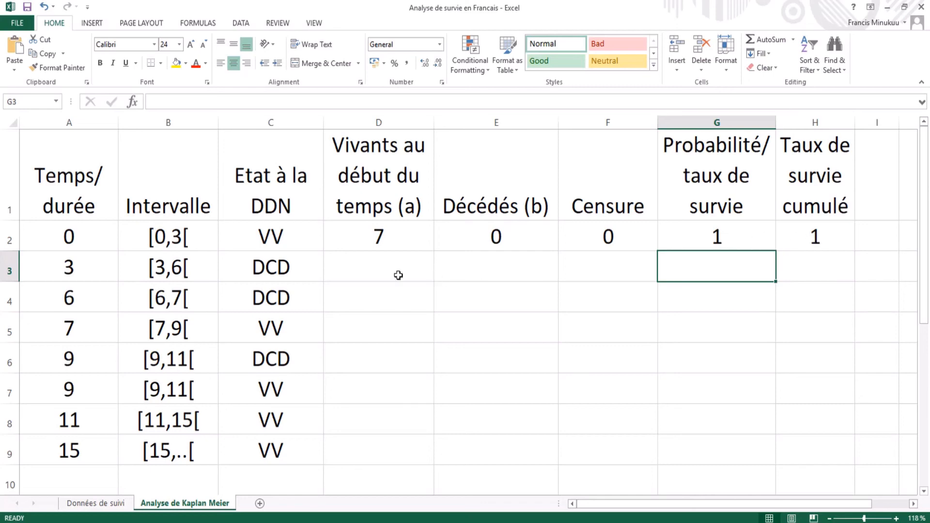
Fill in row 3 for time 3 with 7 Vivants au début du temps, 1 Décédés and 0 Censure.
click(381, 271)
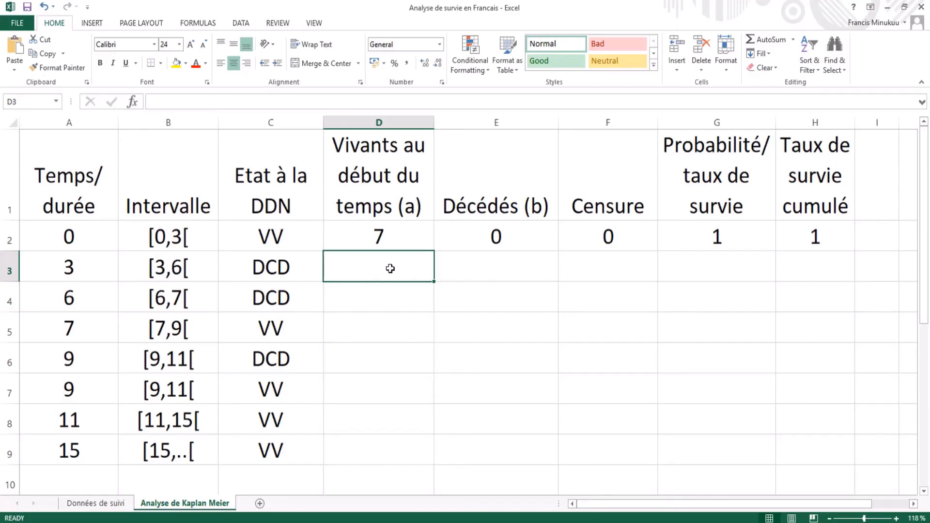
text(7)
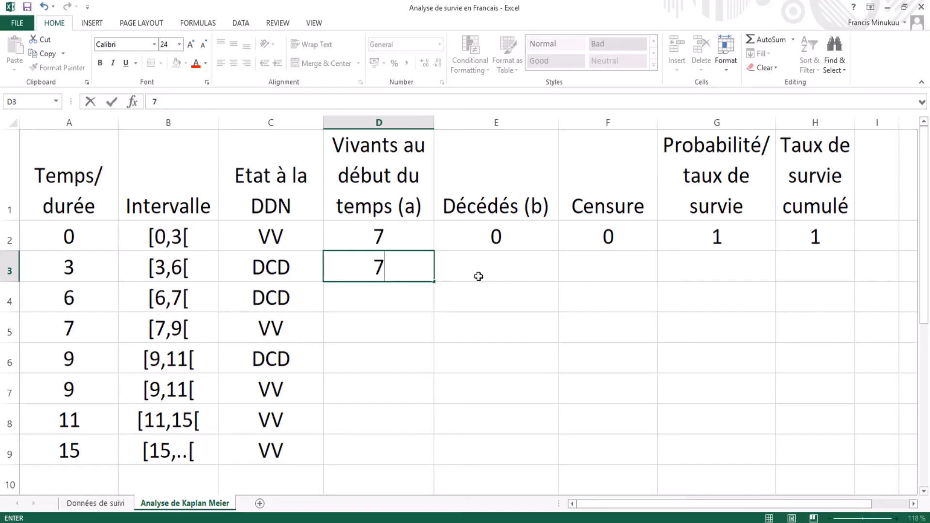
click(447, 273)
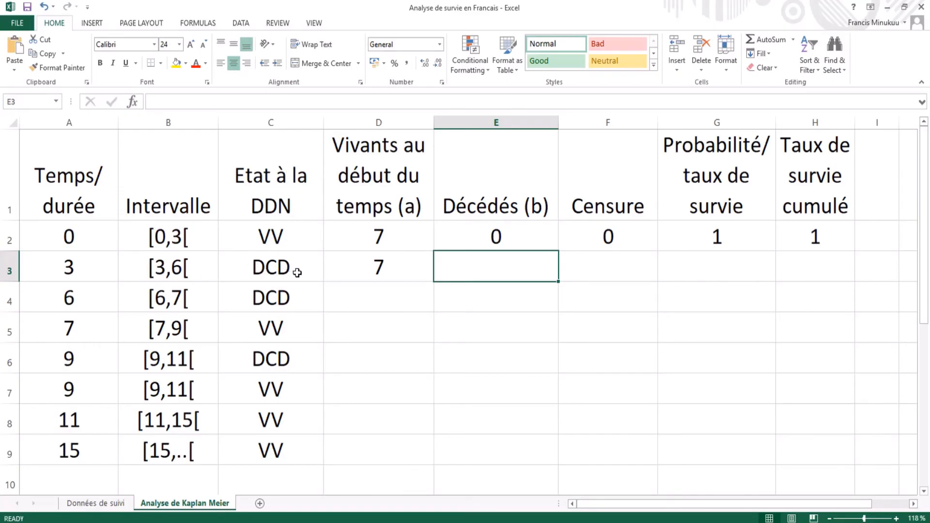
text(1)
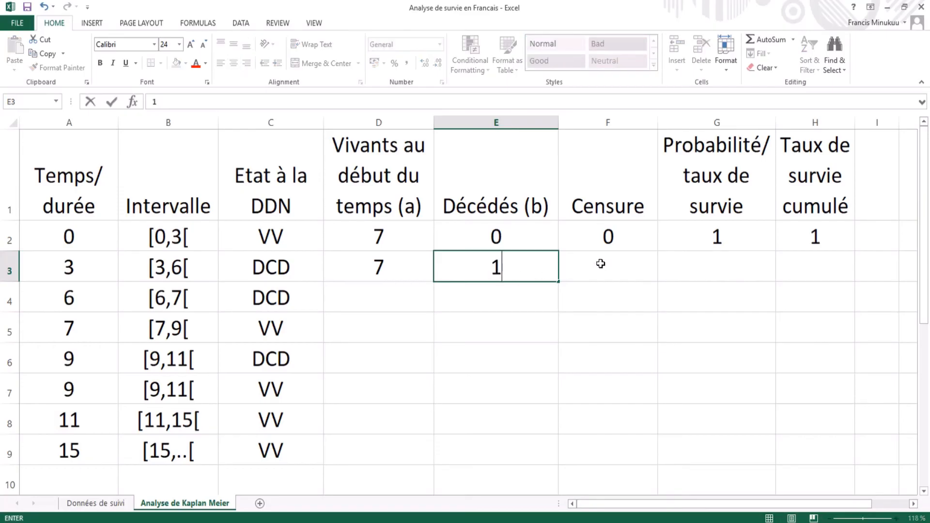
key(alt+Tab)
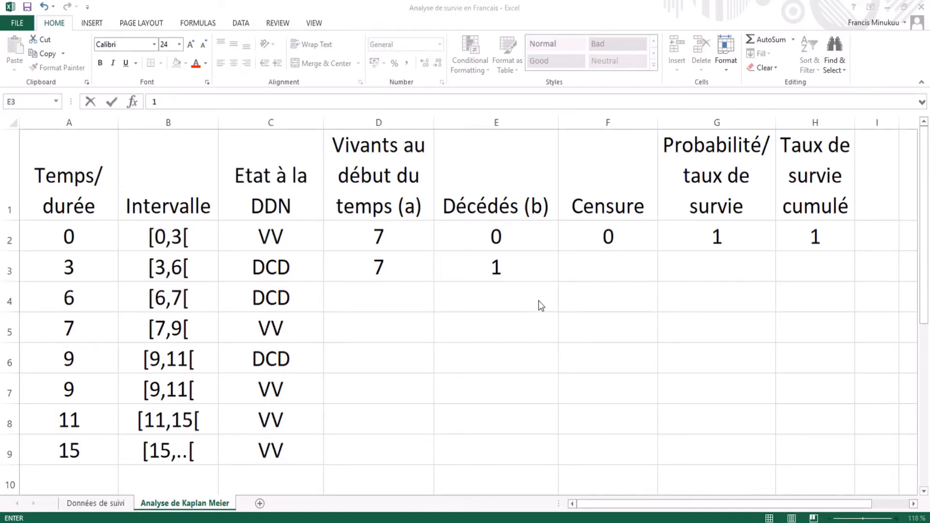
click(503, 270)
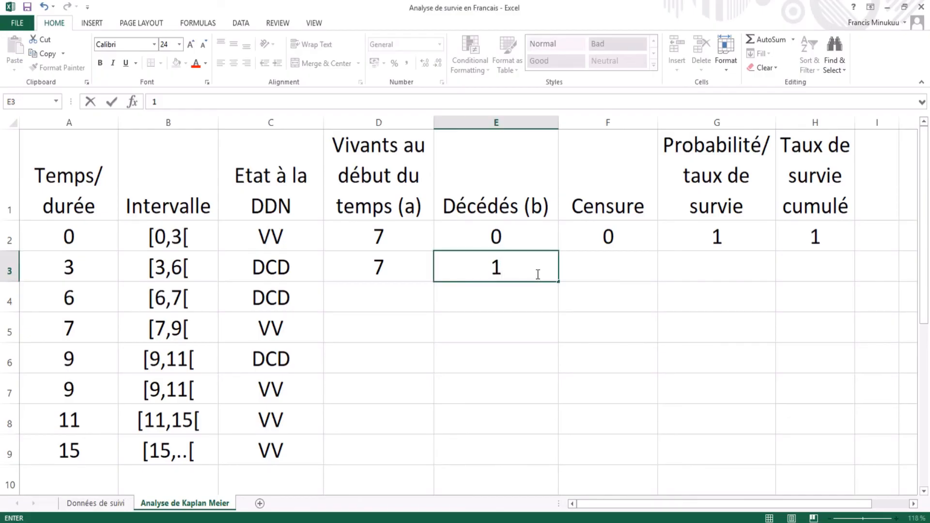
click(624, 269)
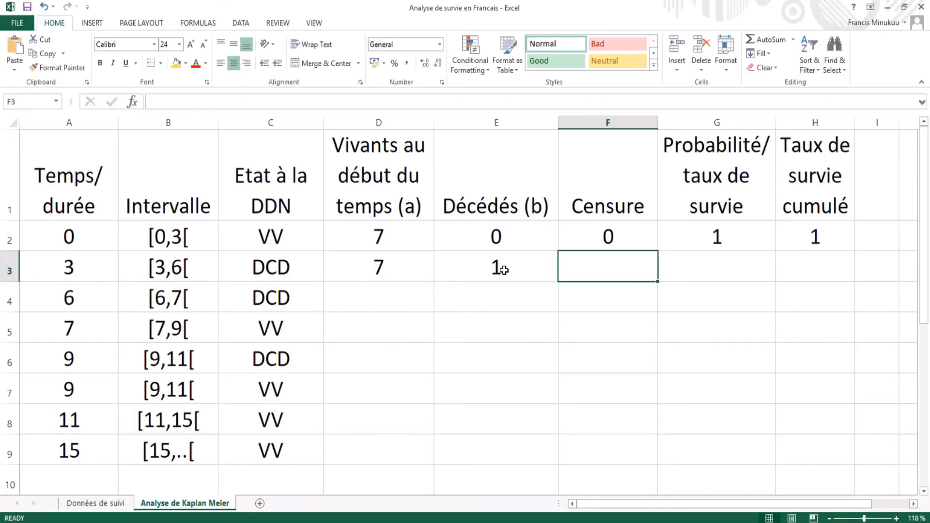
text(0)
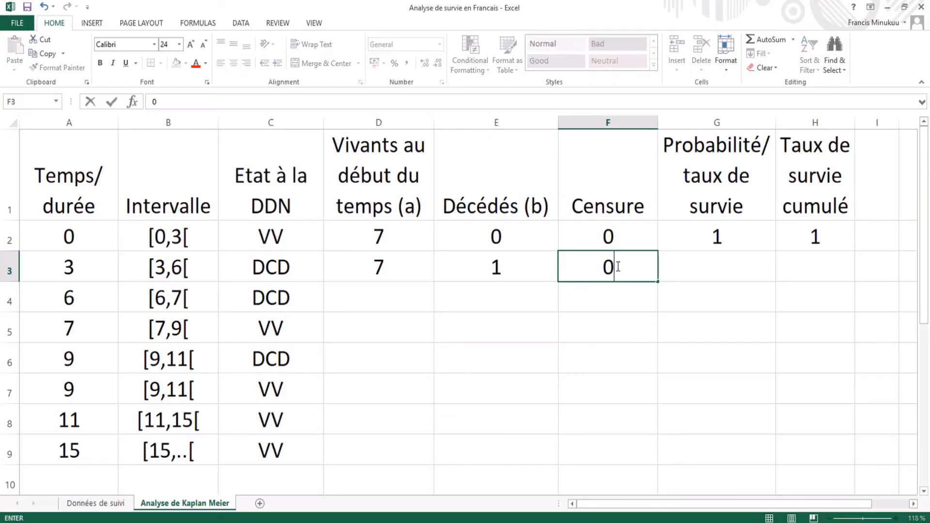
Calculate Vivants au début du temps for time 6 in D4 with the formula =D3-E3.
click(380, 301)
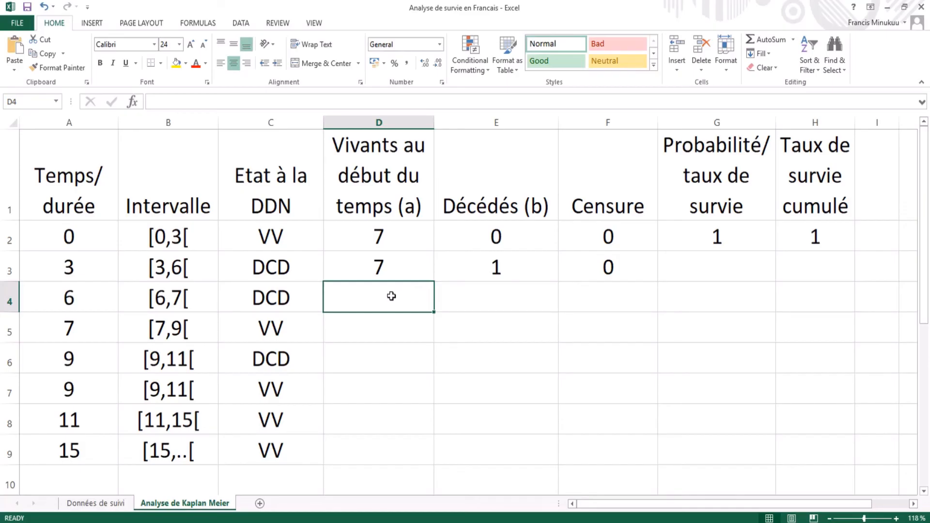
text(=)
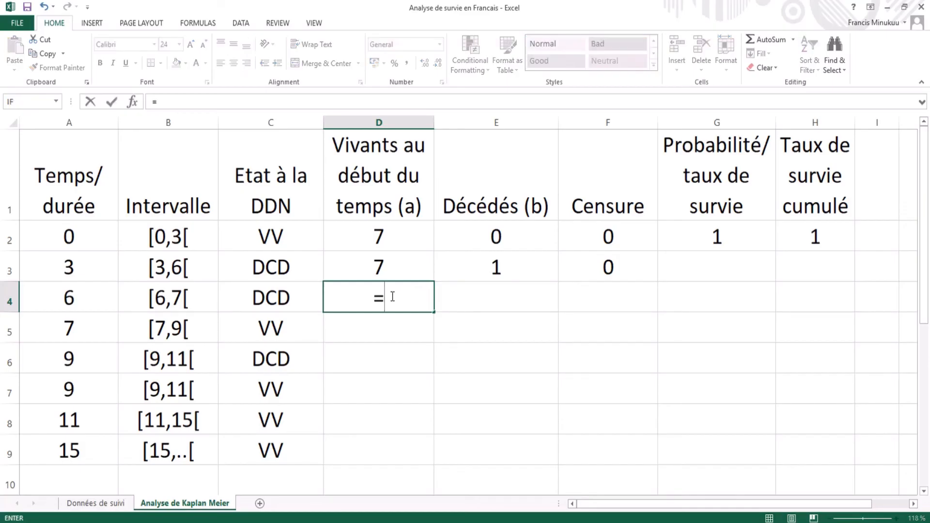
click(385, 265)
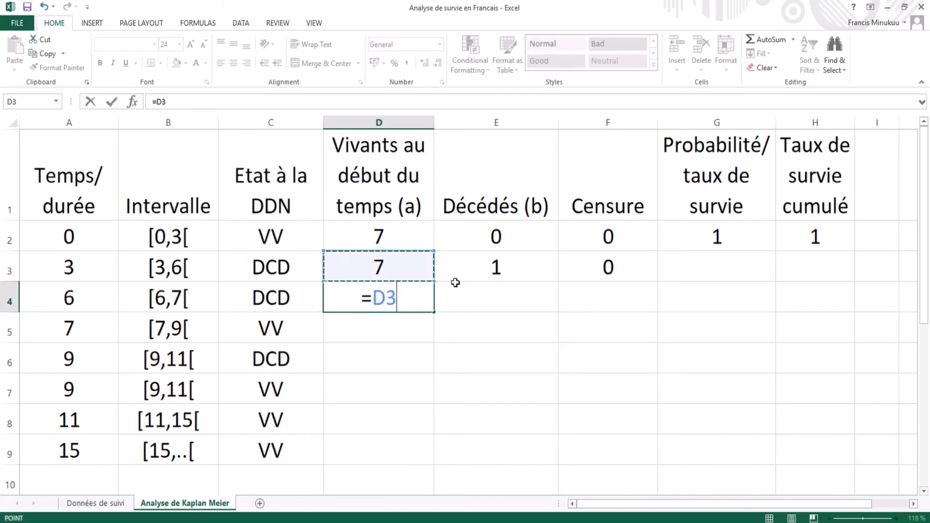
text(-)
click(510, 264)
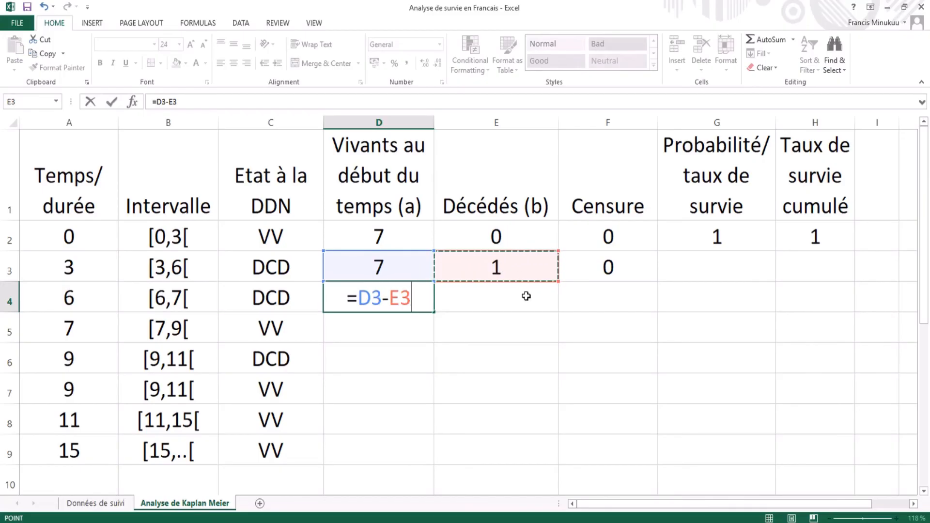
key(Return)
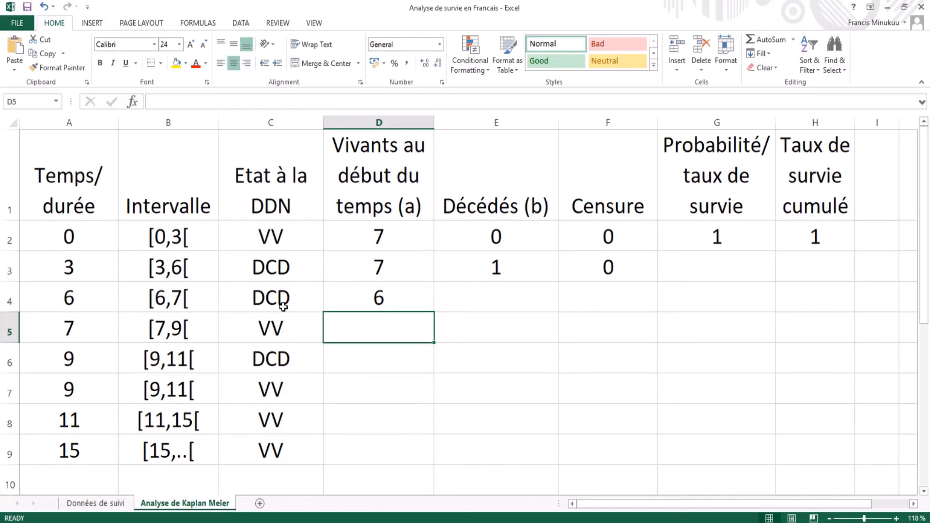
Enter 1 for Décédés in E4 and 0 for Censure in F4 for interval [6,7[.
click(507, 301)
text(1)
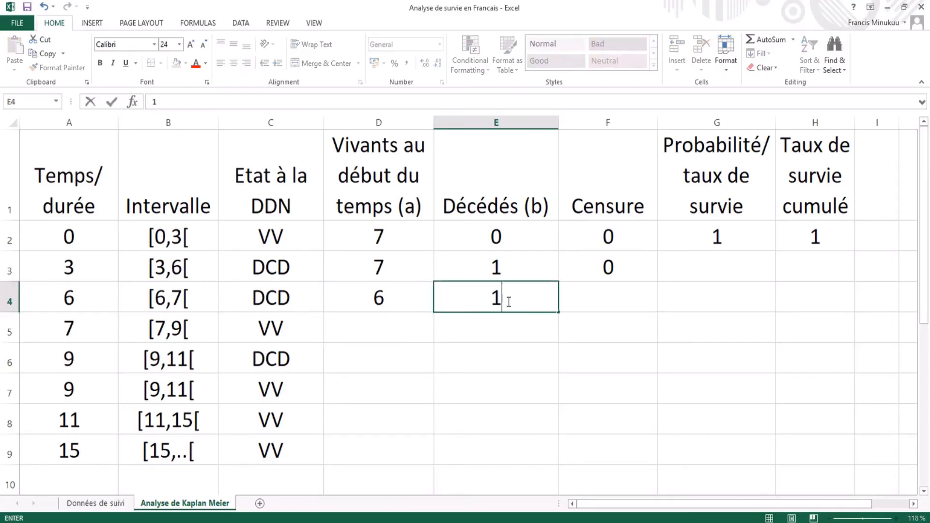
click(612, 301)
text(0)
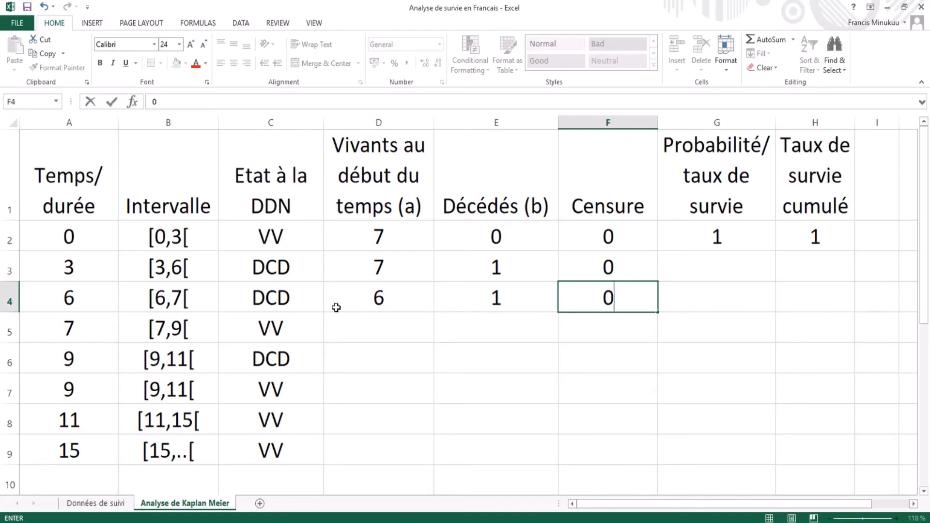
Calculate Vivants au début du temps for time 7 in D5 with the formula =D4-E4.
click(390, 331)
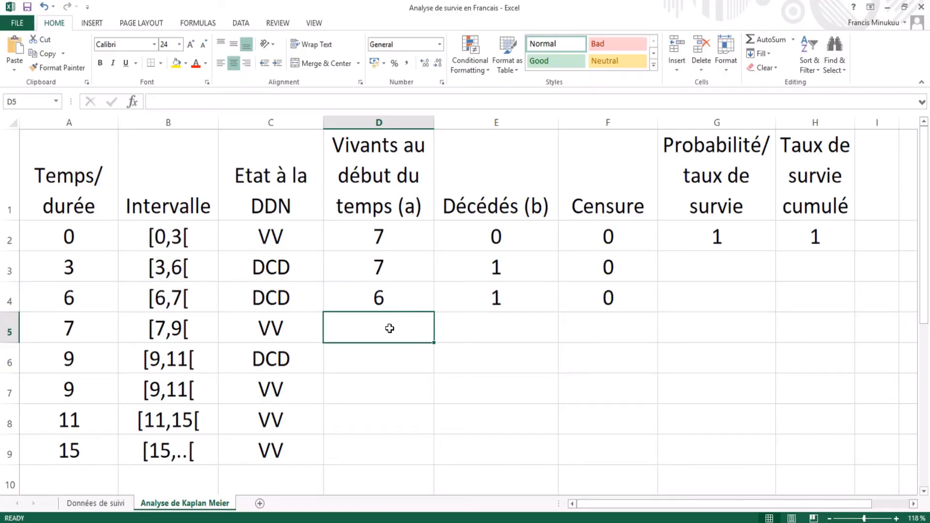
text(=)
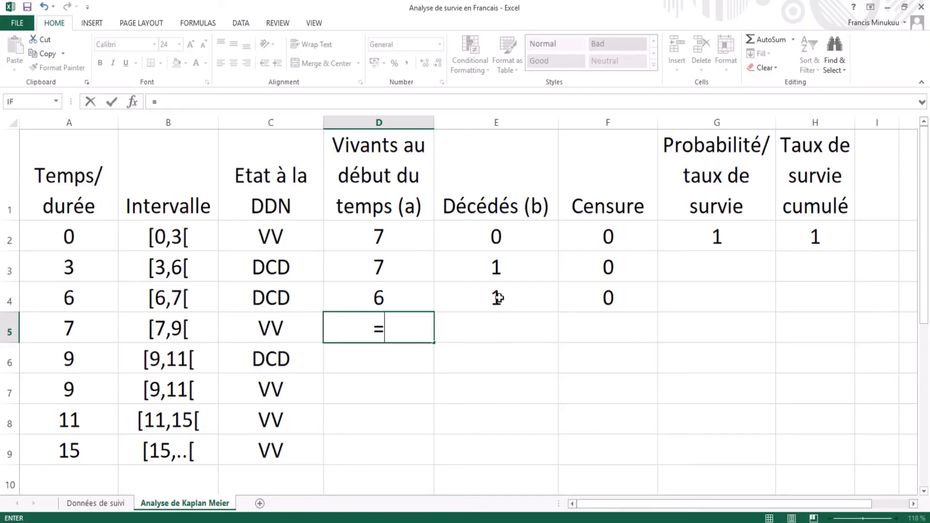
click(397, 297)
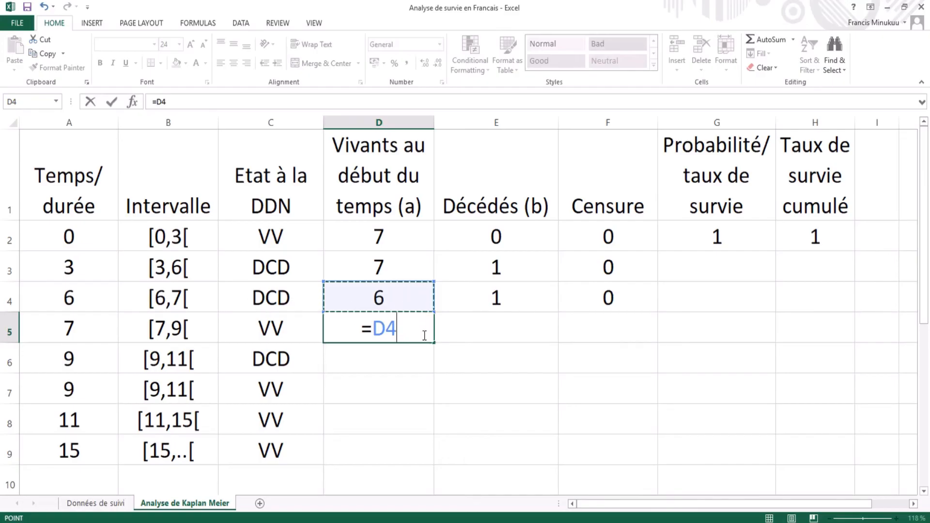
text(-)
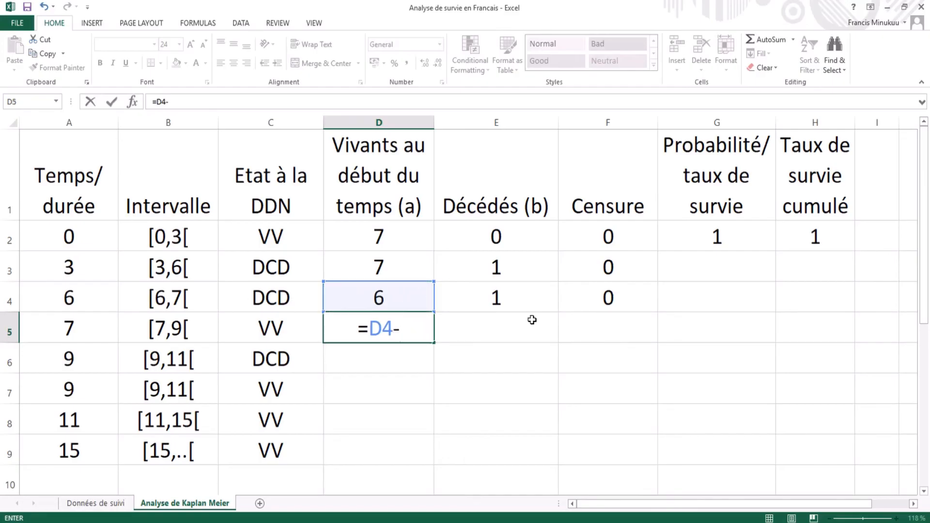
click(514, 299)
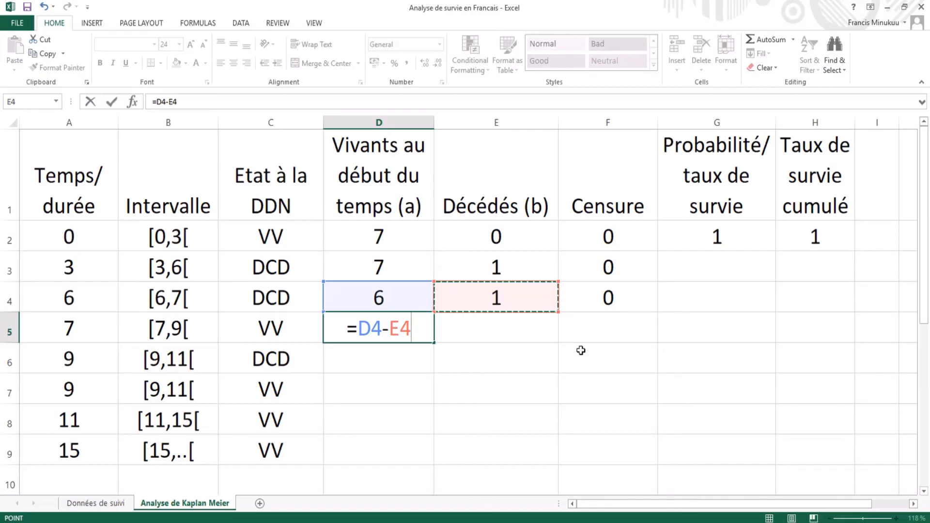
key(Return)
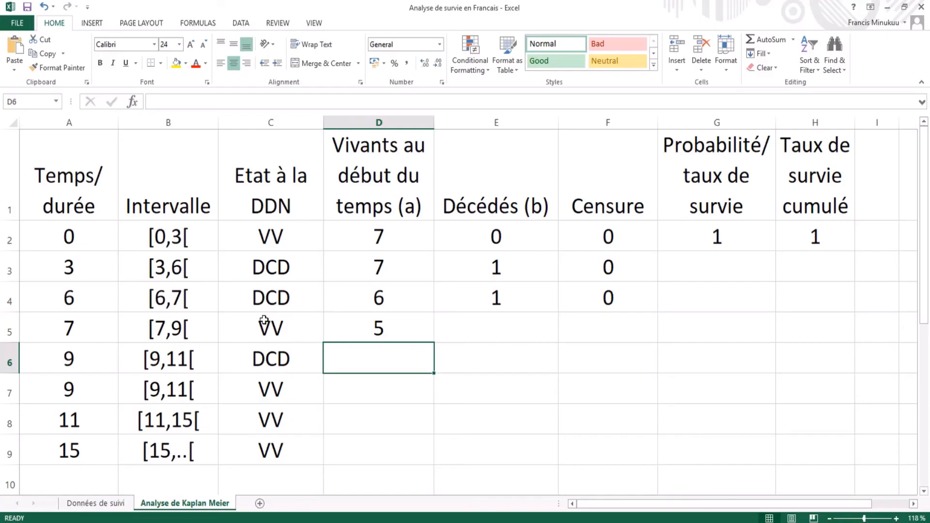
Enter 0 for Décédés in E5 and 1 for Censure in F5 for interval [7,9[.
click(517, 330)
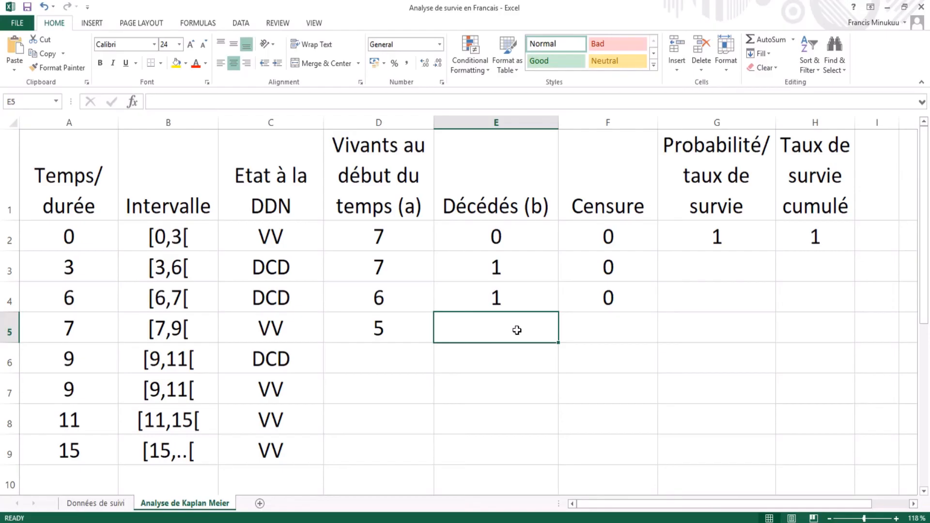
text(0)
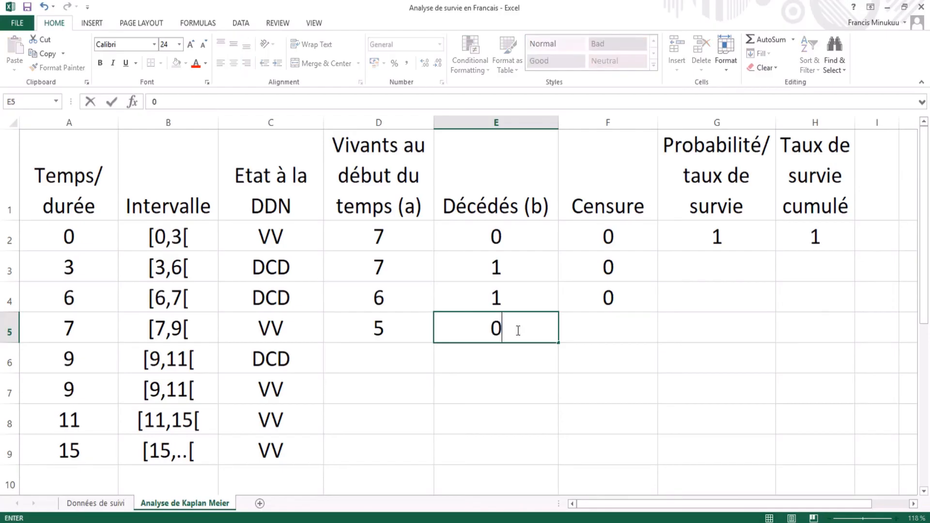
click(615, 329)
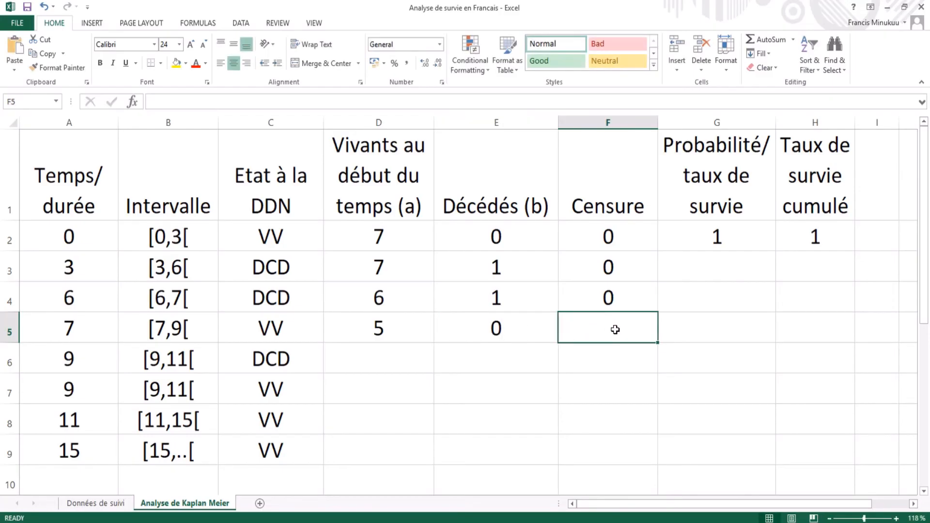
text(1)
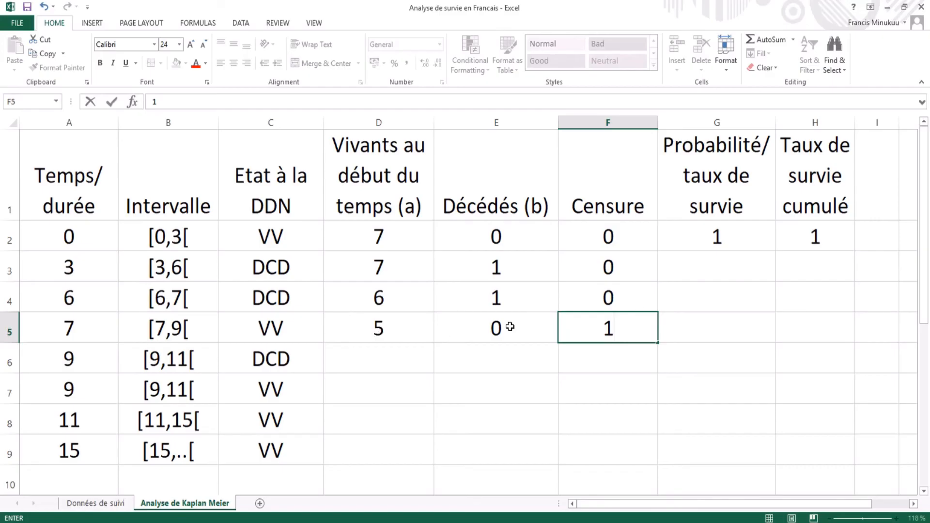
click(547, 328)
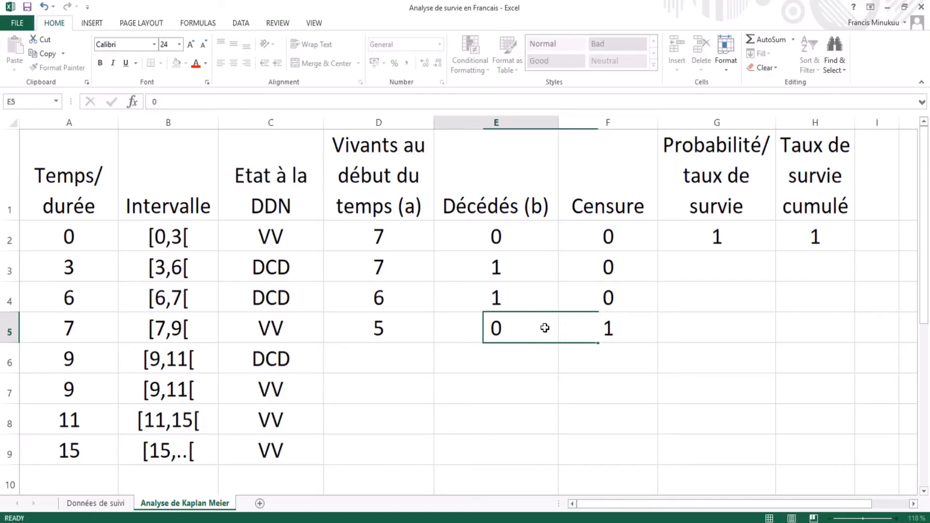
click(611, 330)
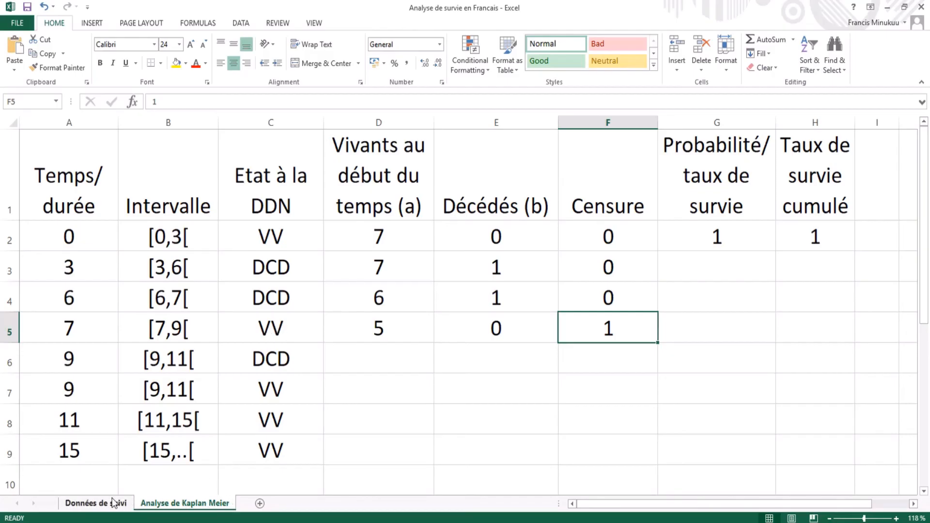
Calculate Vivants au début du temps for the first time 9 row in D6 with the formula =D5-F5.
key(super+s)
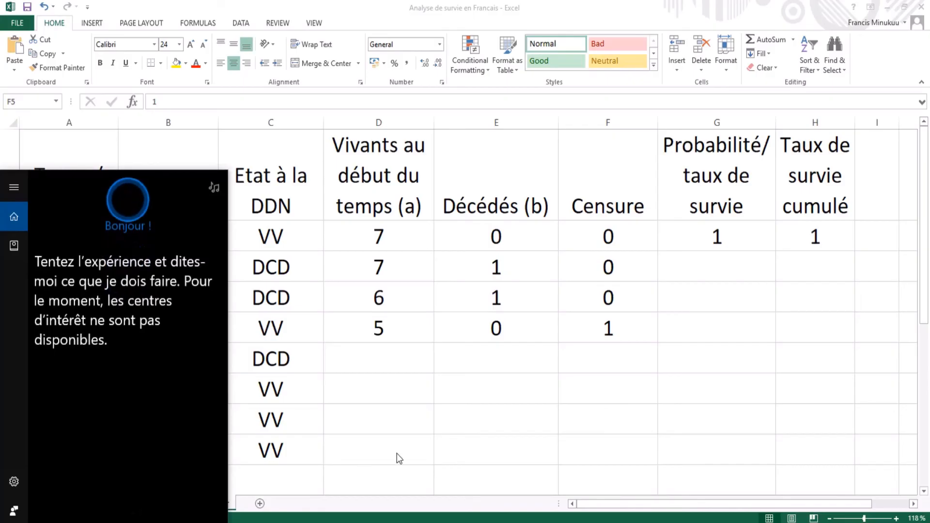
key(Escape)
click(94, 504)
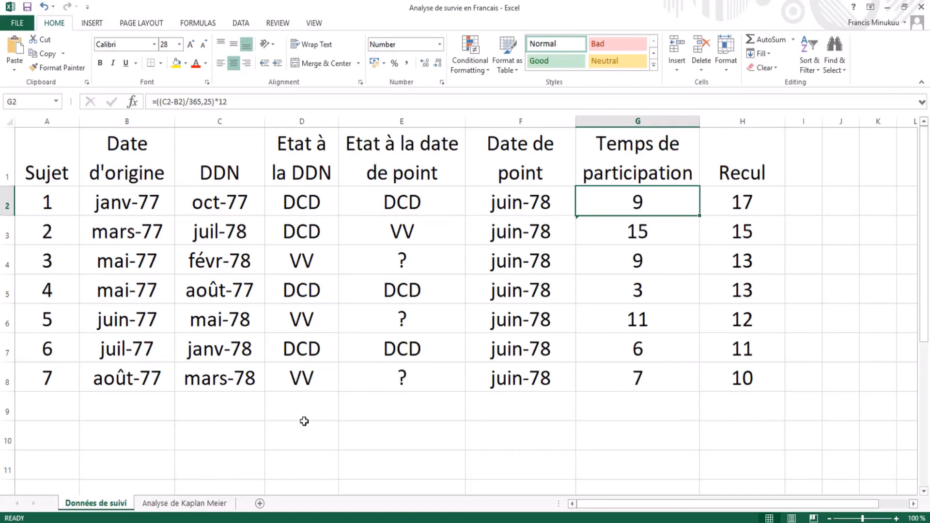
click(190, 502)
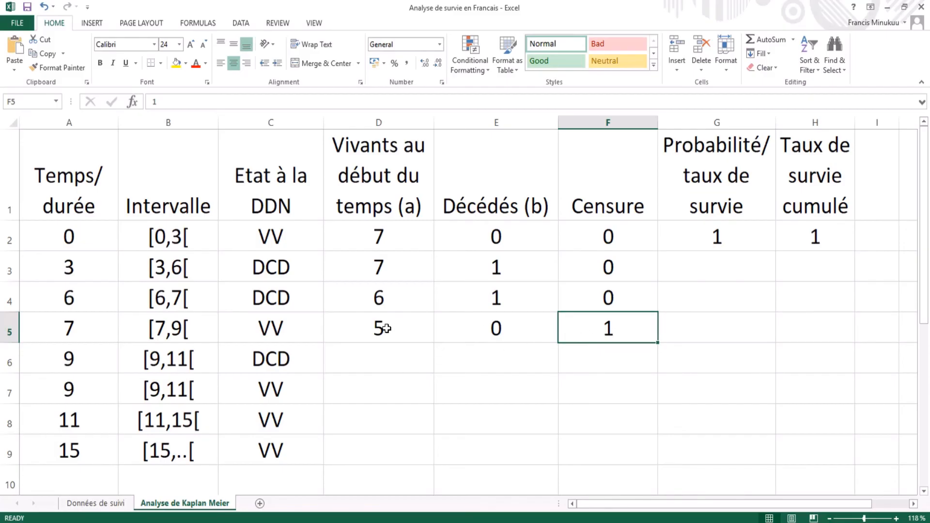
click(386, 359)
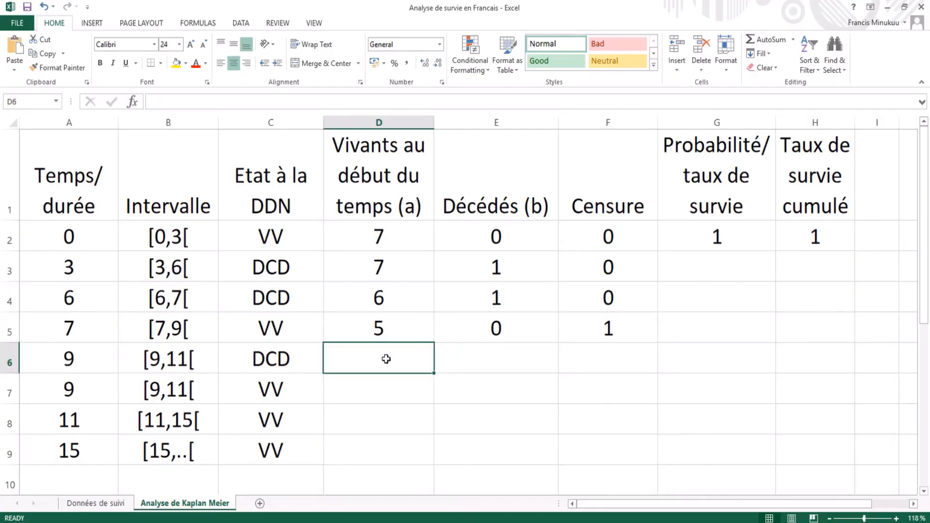
text(=)
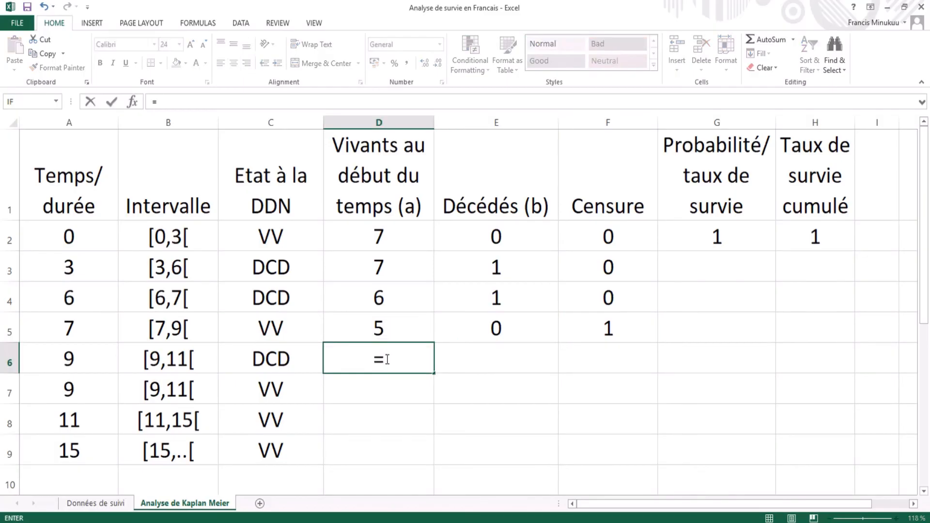
click(386, 329)
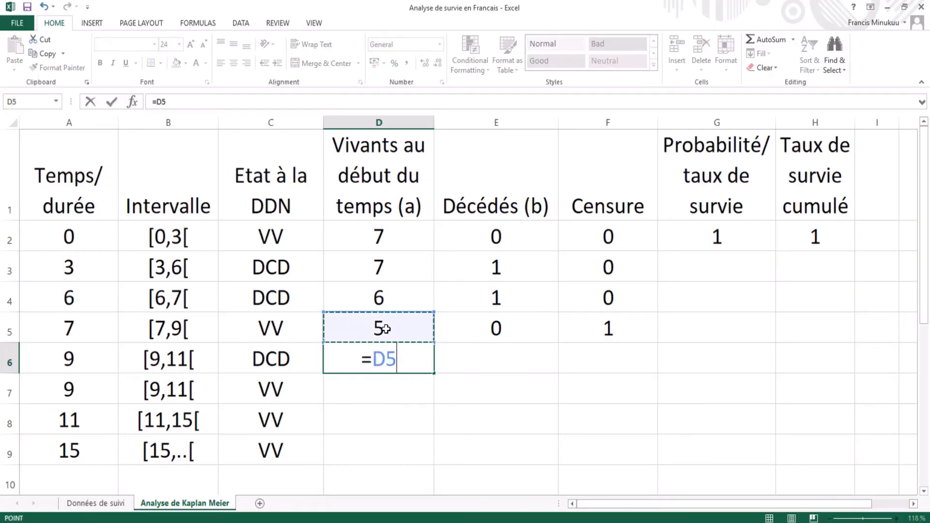
text(-)
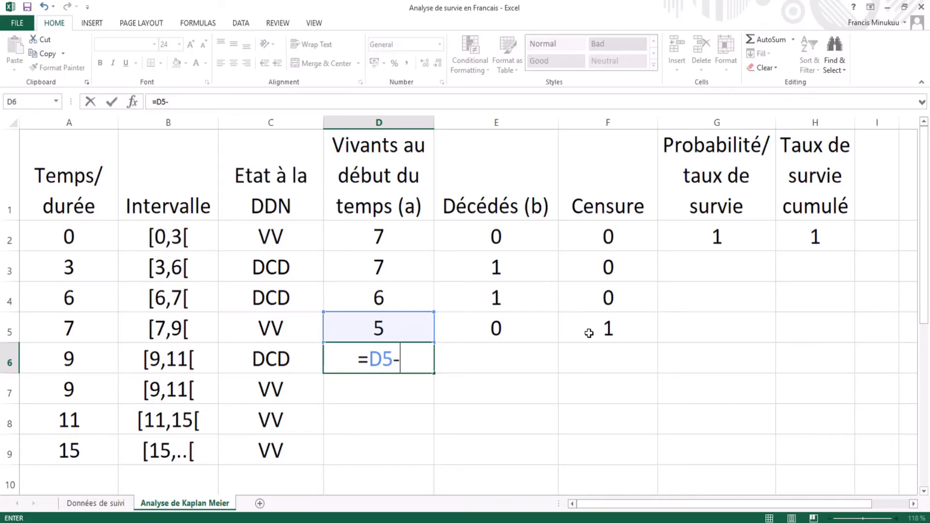
click(616, 329)
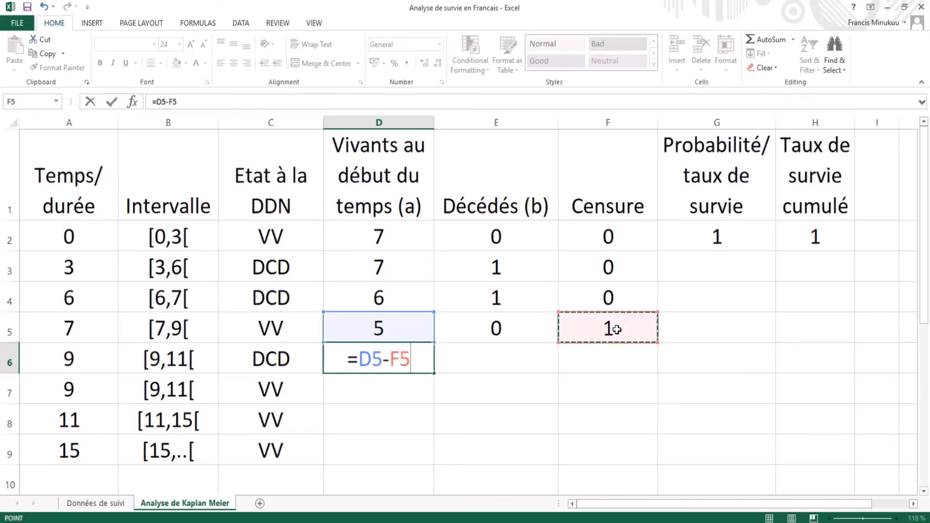
key(Return)
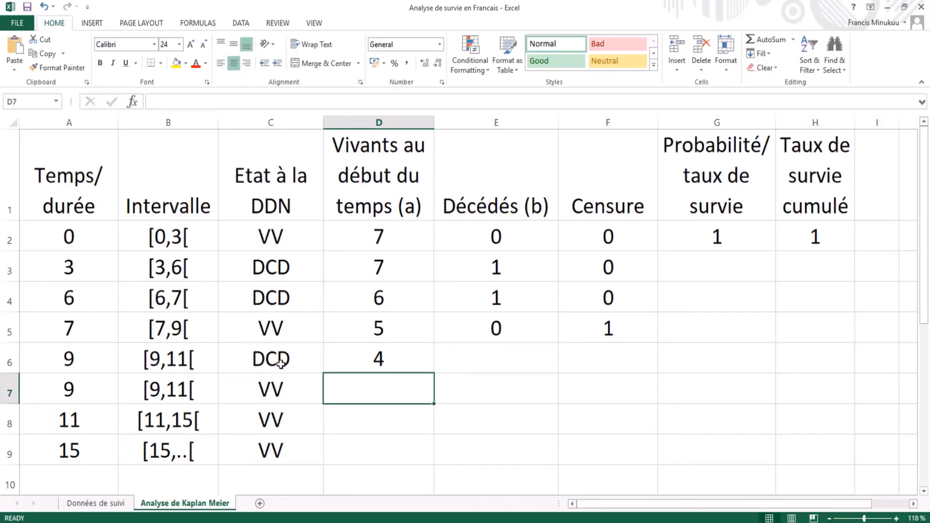
Enter 1 for Décédés in E6 and 0 for Censure in F6 for the first [9,11[ interval.
click(506, 356)
text(1)
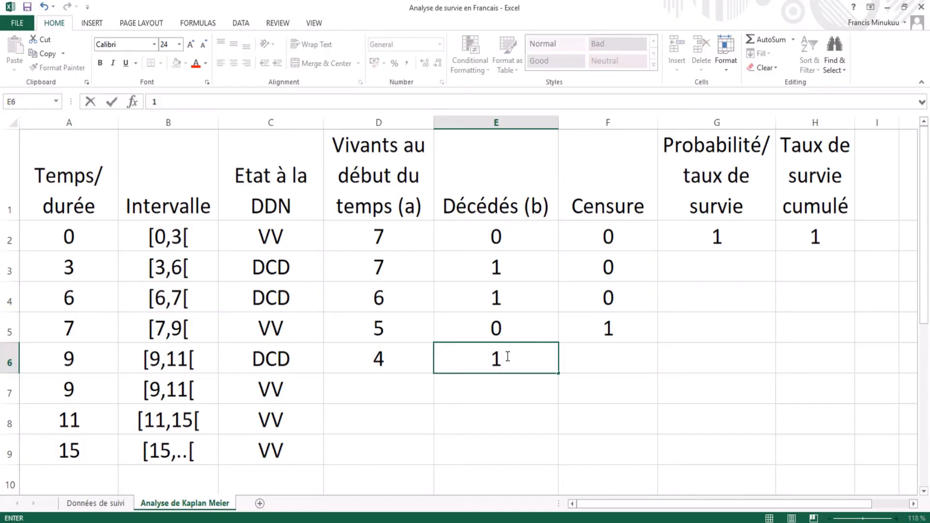
click(600, 359)
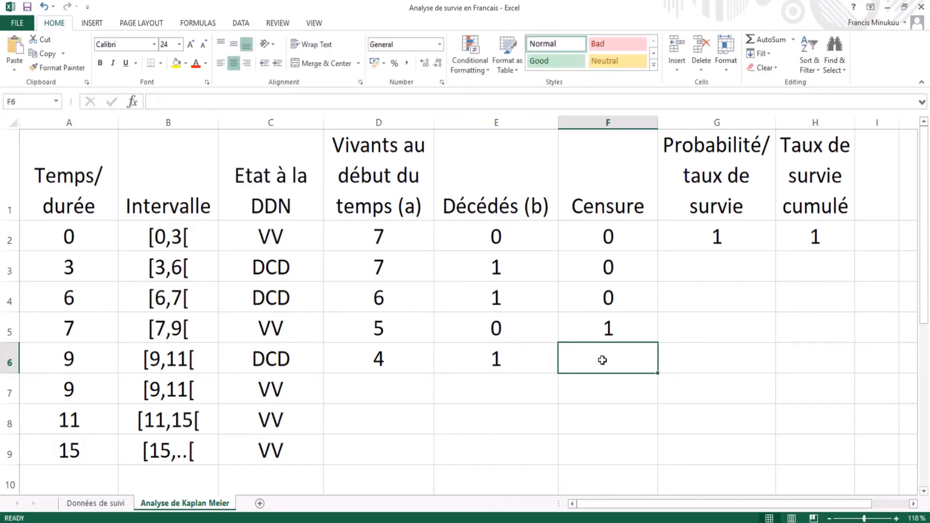
text(0)
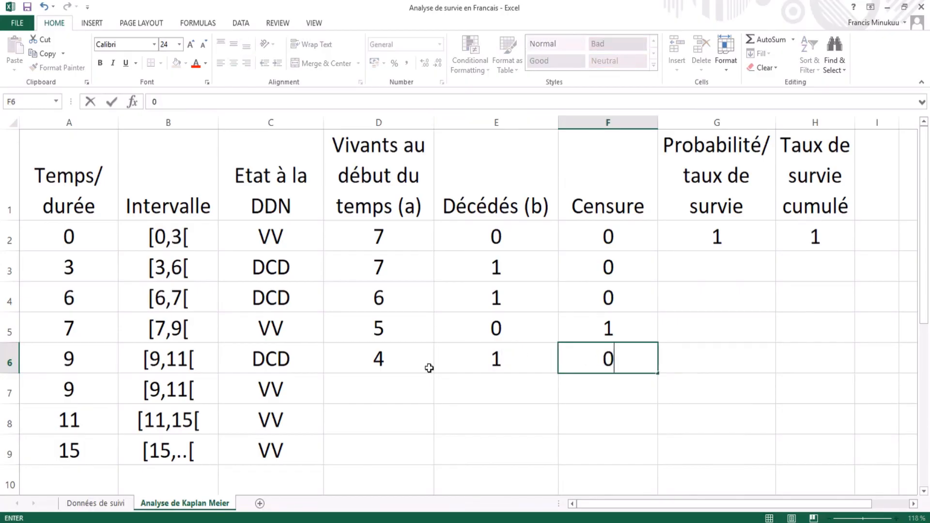
Calculate Vivants au début du temps for the second time 9 row in D7 with the formula =D6-E6.
click(376, 392)
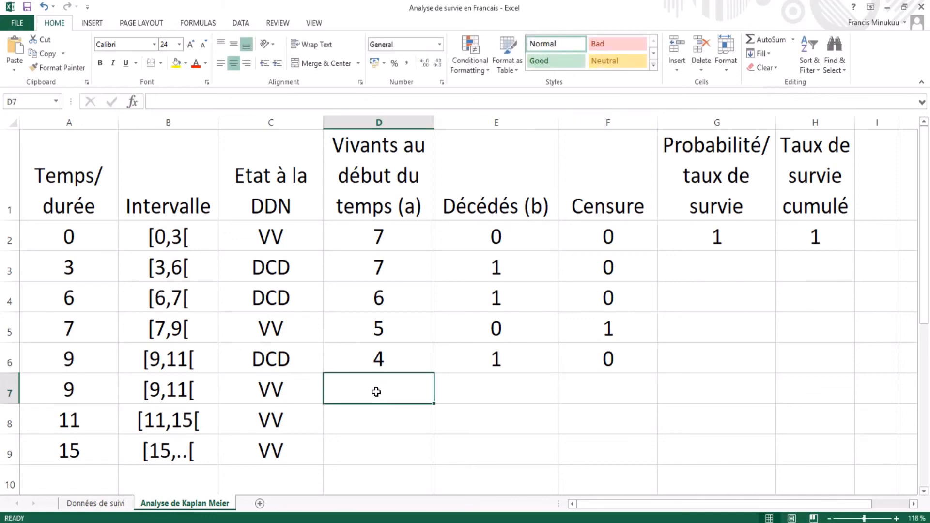
text(=)
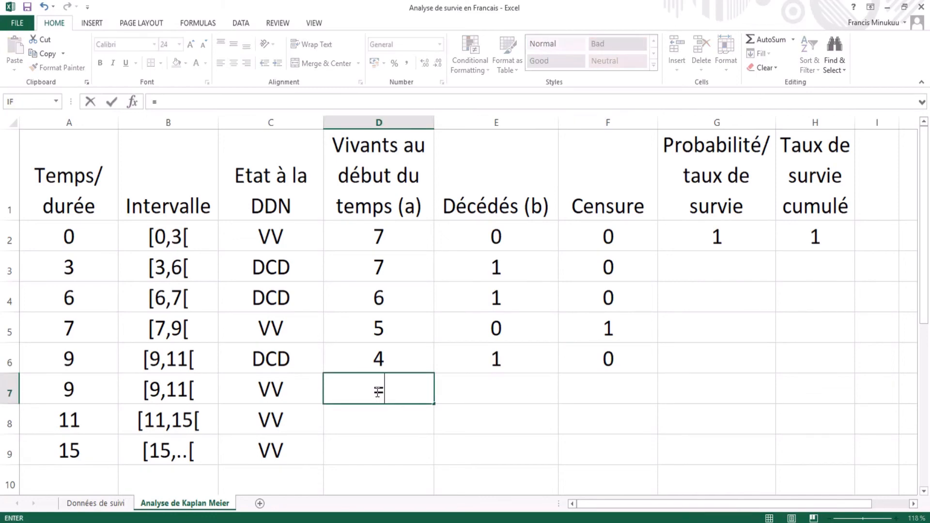
click(400, 357)
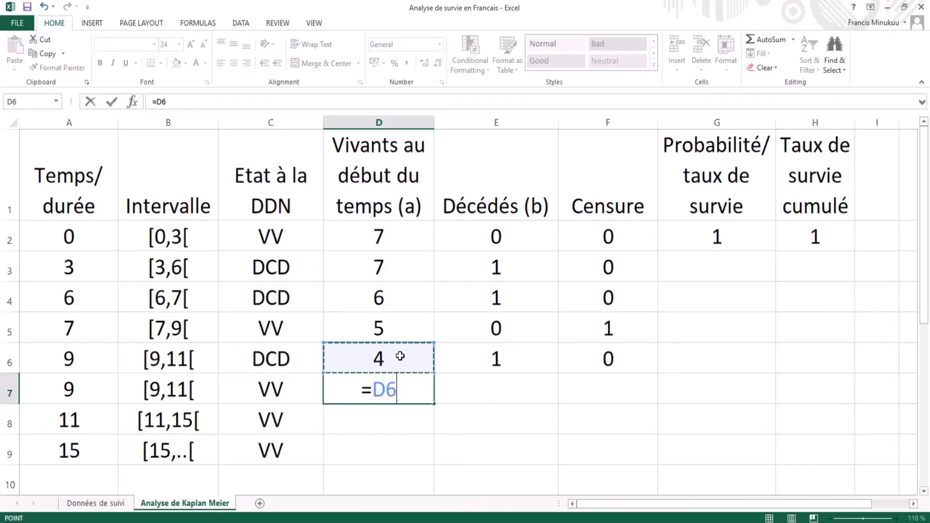
text(-)
click(517, 358)
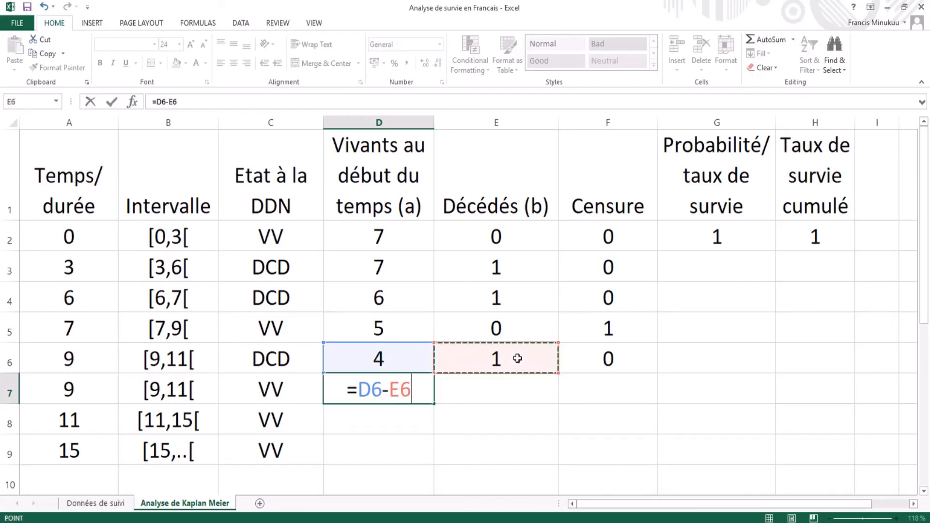
key(Return)
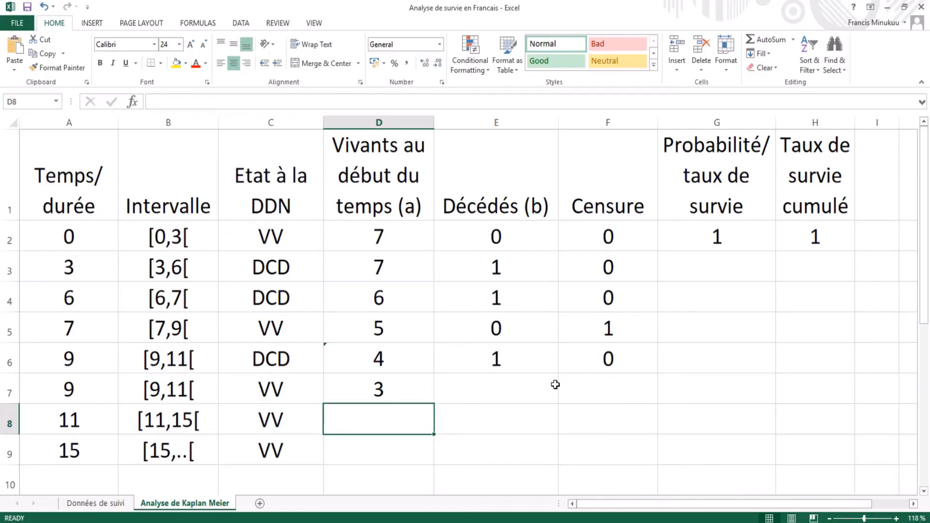
Enter 1 for Censure in F7 and 0 for Décédés in E7 for the second [9,11[ interval.
click(612, 392)
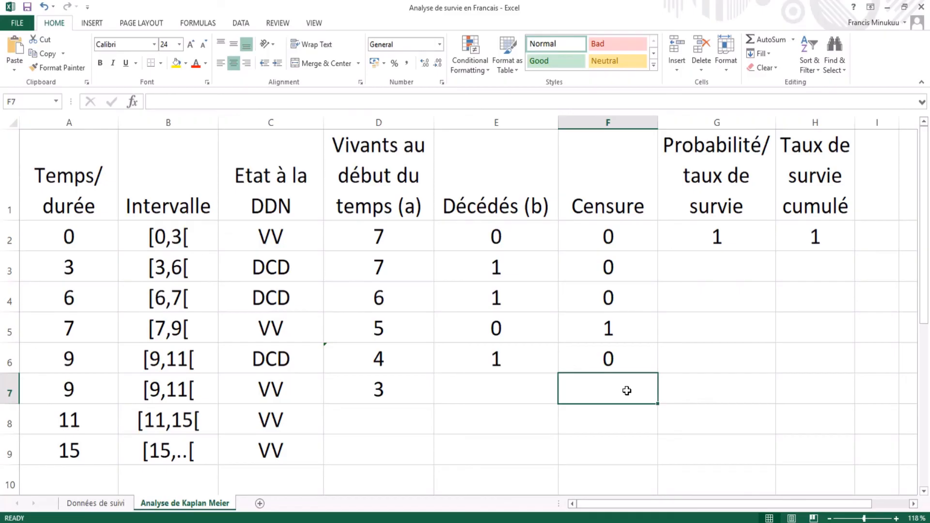
text(1)
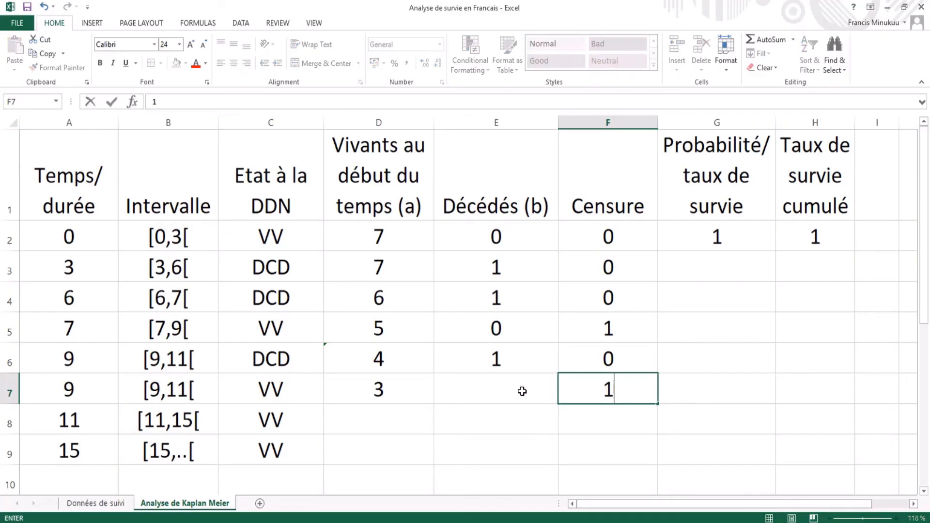
click(521, 391)
text(0)
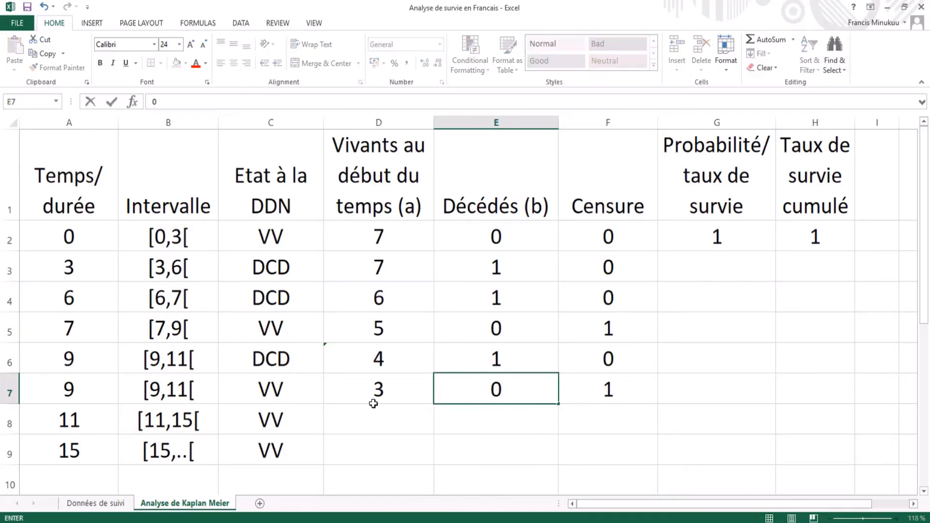
Calculate Vivants au début du temps for time 11 in D8 with the formula =D7-F7.
click(386, 420)
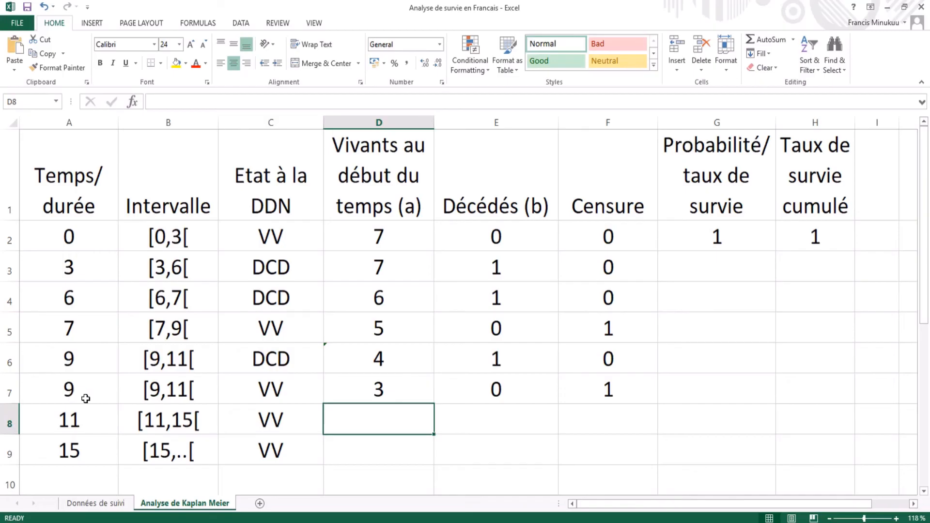
click(118, 505)
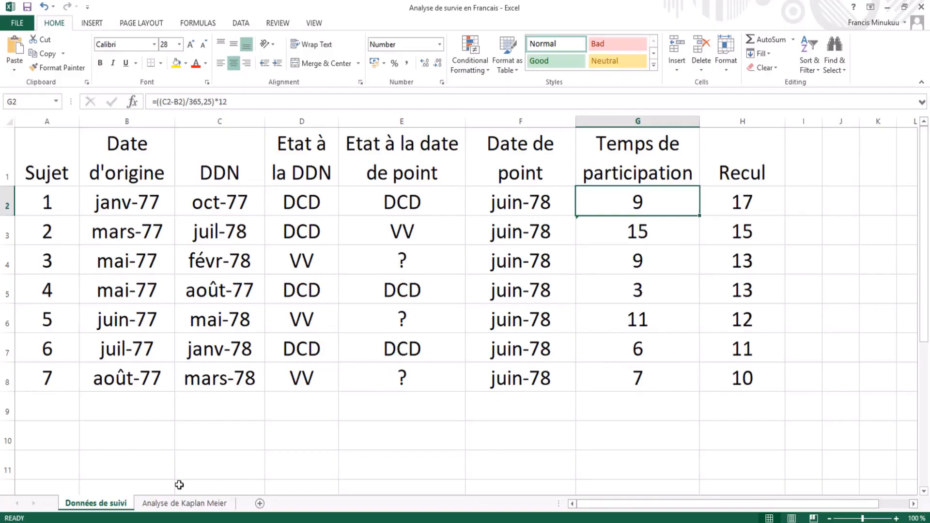
click(180, 505)
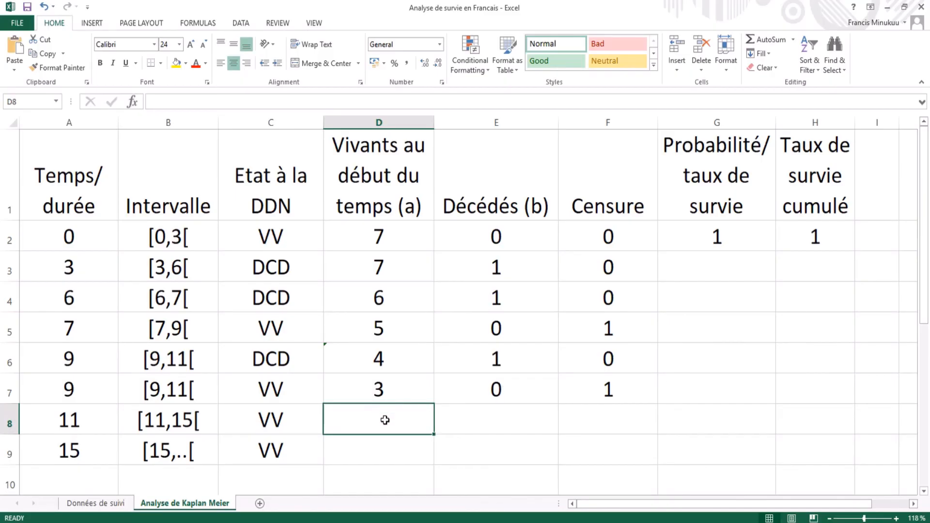
text(=)
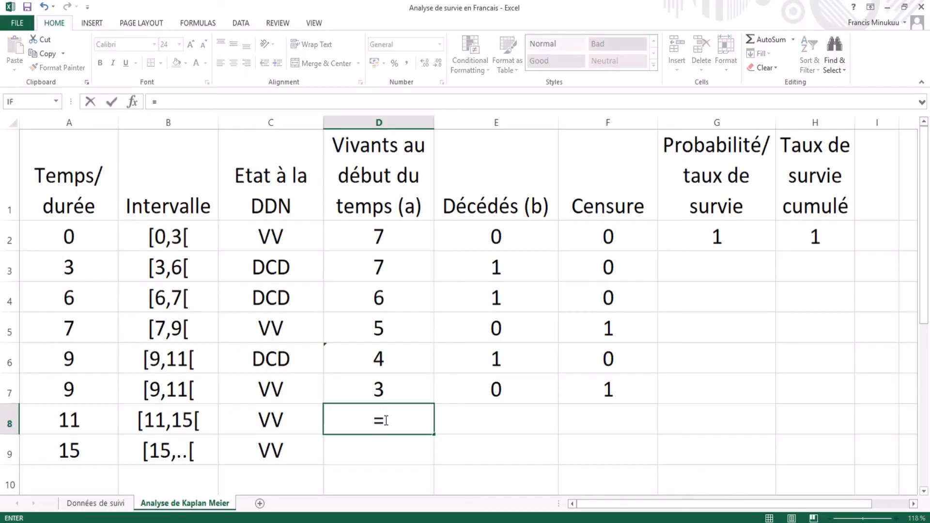
click(388, 391)
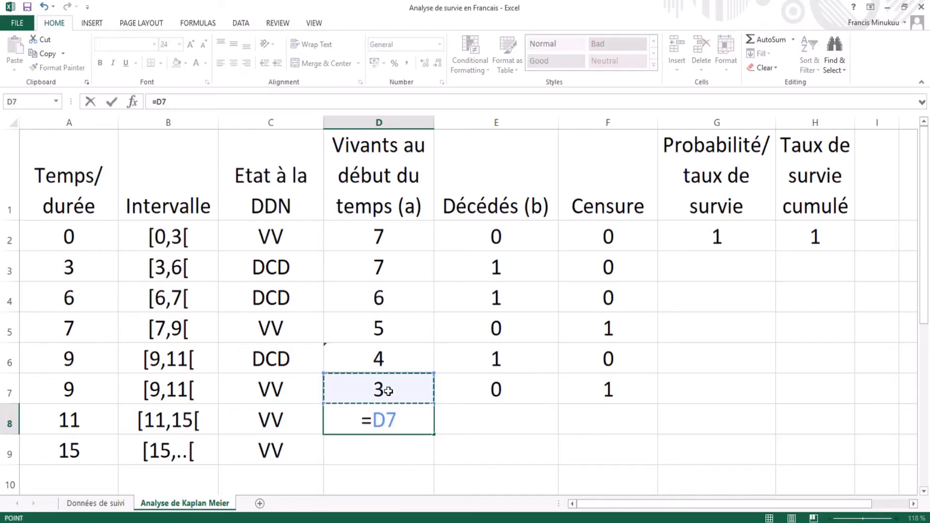
text(-)
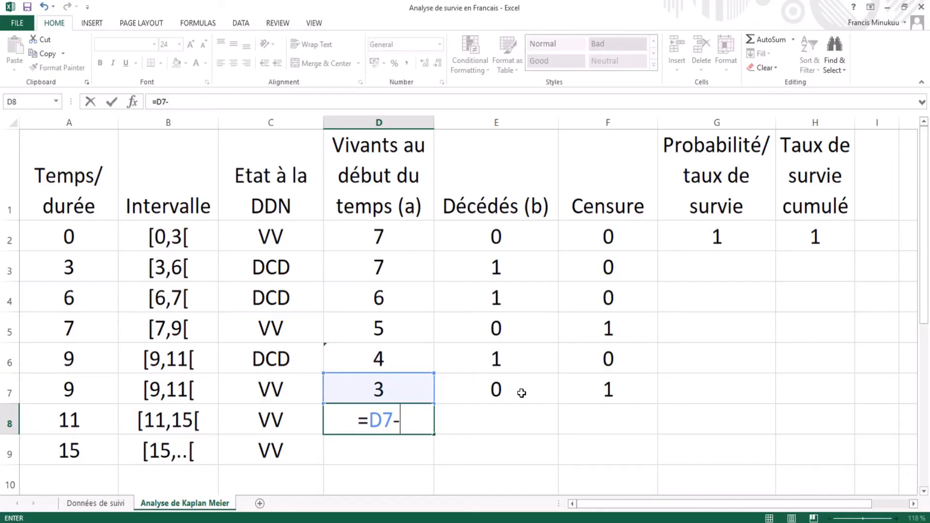
click(611, 392)
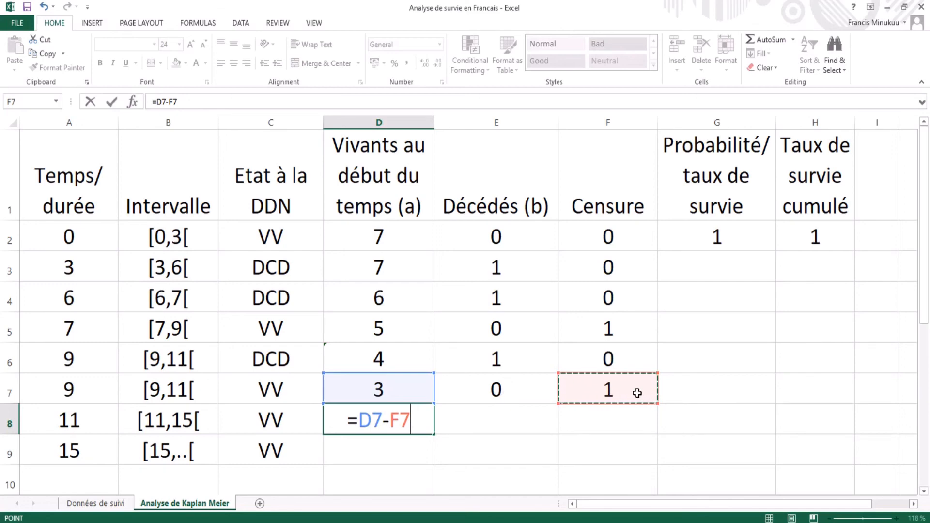
key(ctrl+Return)
key(Return)
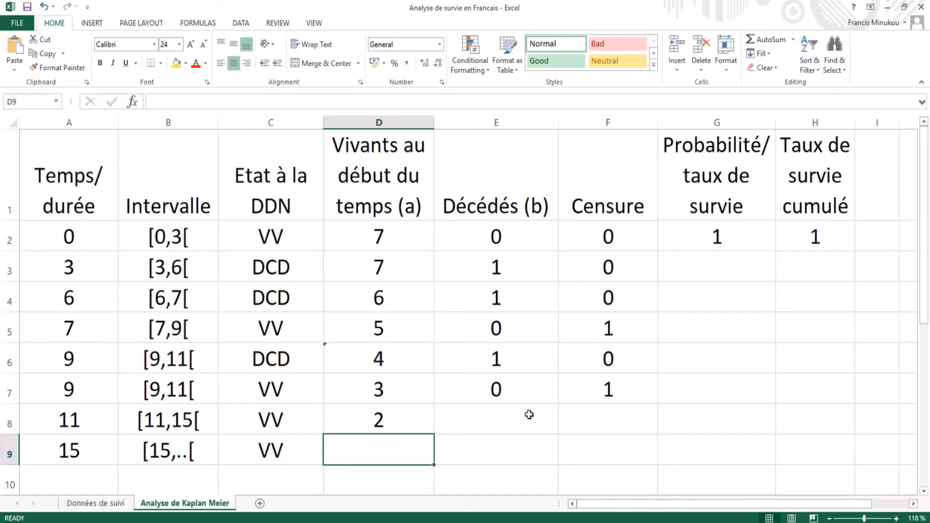
Enter 0 for Décédés in E8 and 1 for Censure in F8 for interval [11,15[, and check the Données de suivi sheet.
click(502, 419)
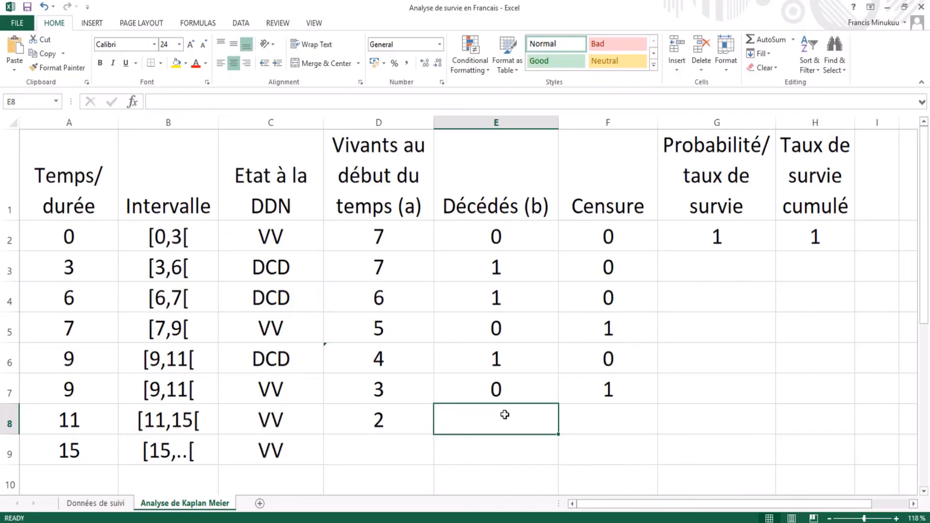
text(0)
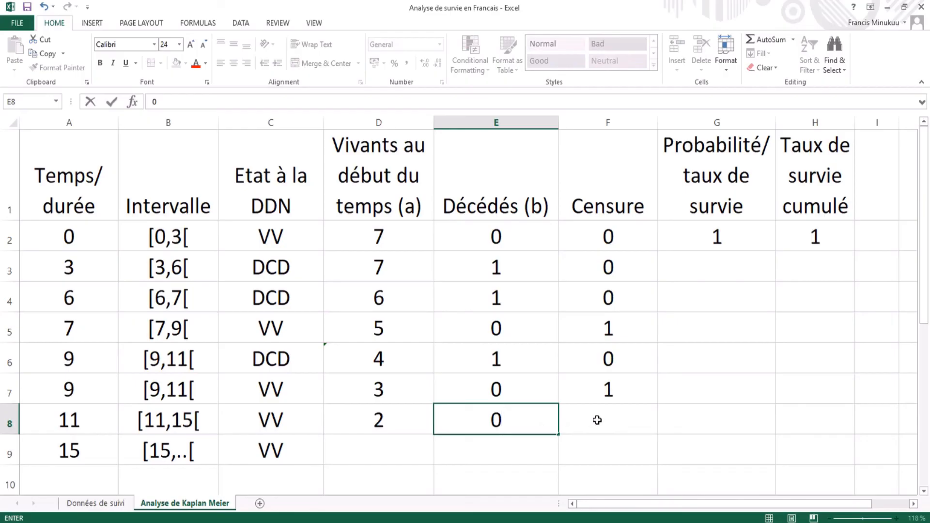
click(599, 419)
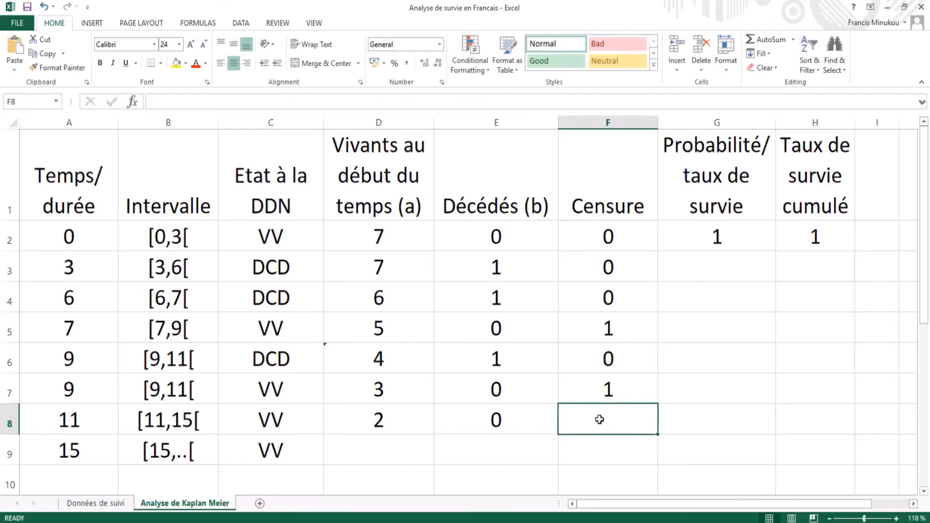
text(1)
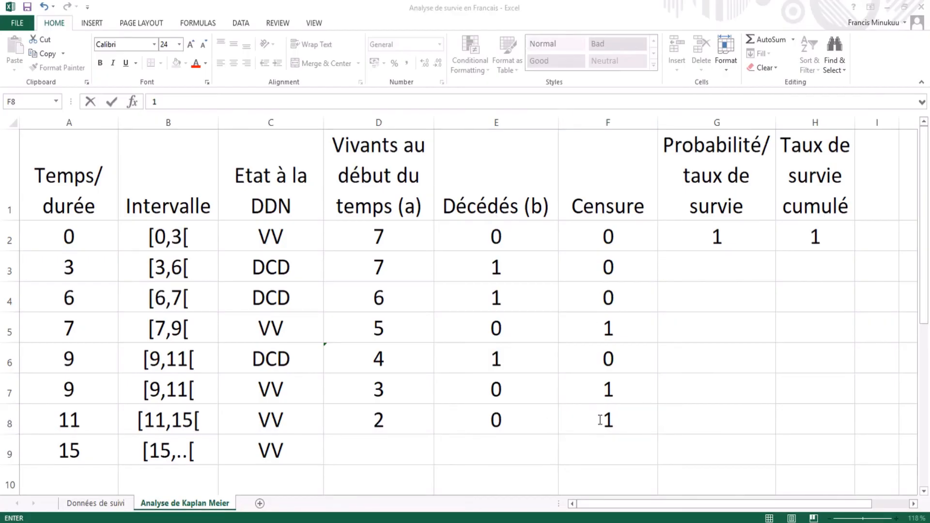
click(604, 415)
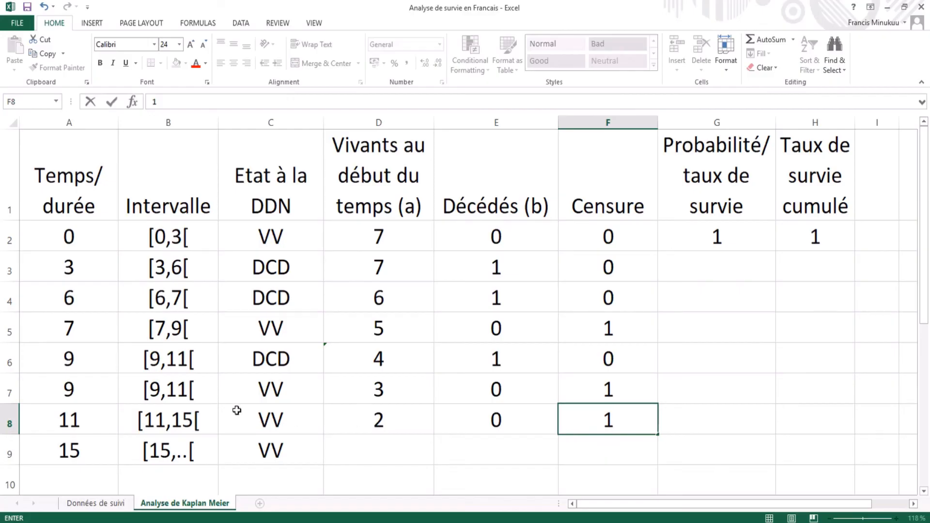
click(107, 504)
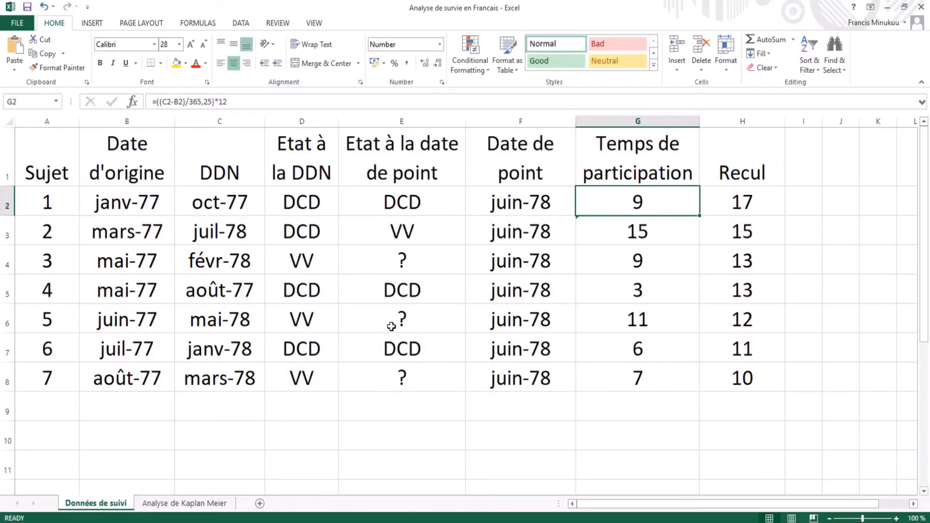
click(205, 506)
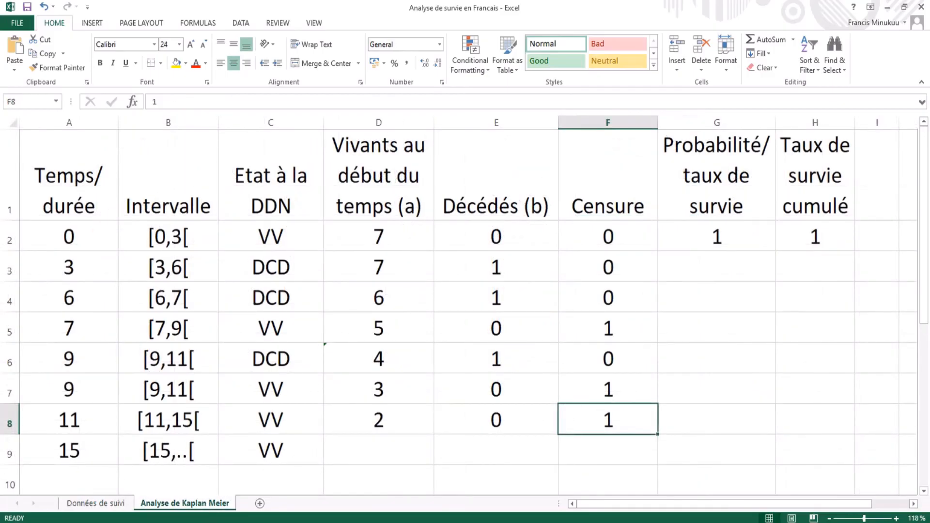
Check the Données de suivi sheet and calculate Vivants au début du temps for time 15 in D9 with the formula =D8-F8.
click(97, 504)
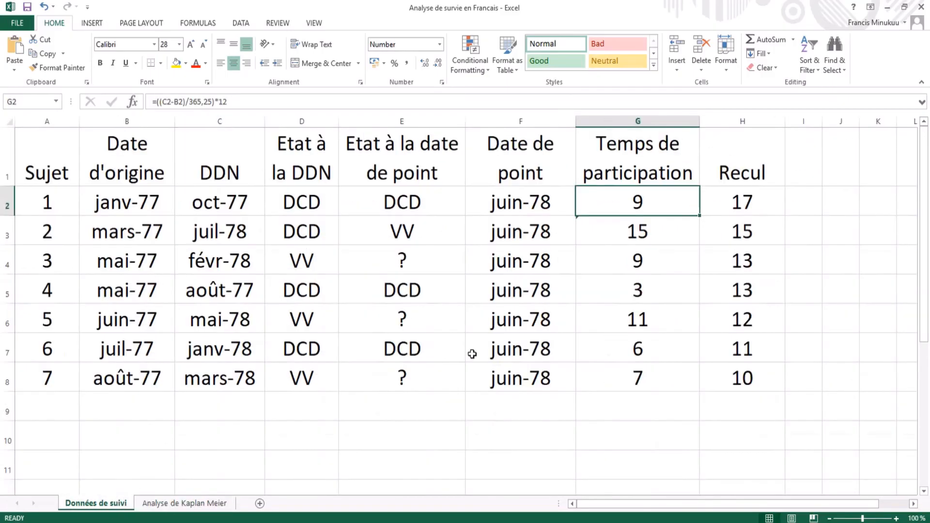
click(209, 505)
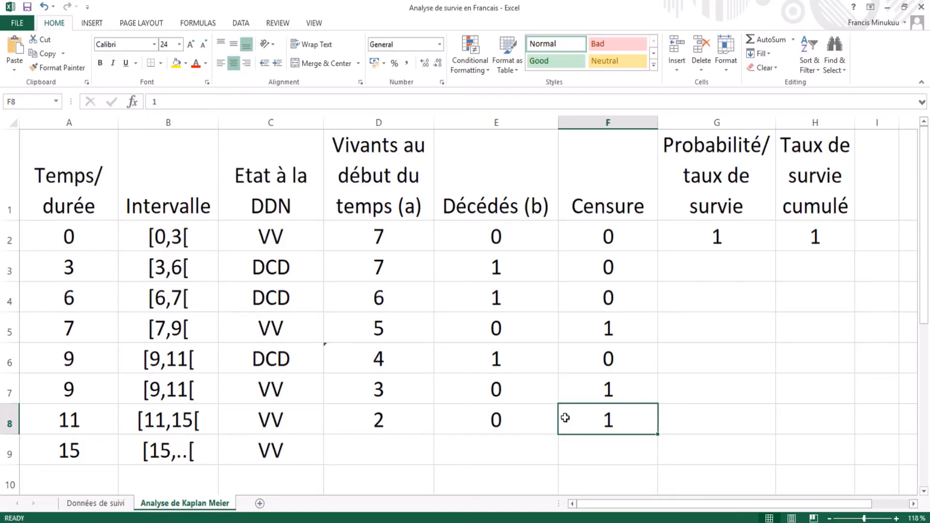
click(378, 454)
text(=)
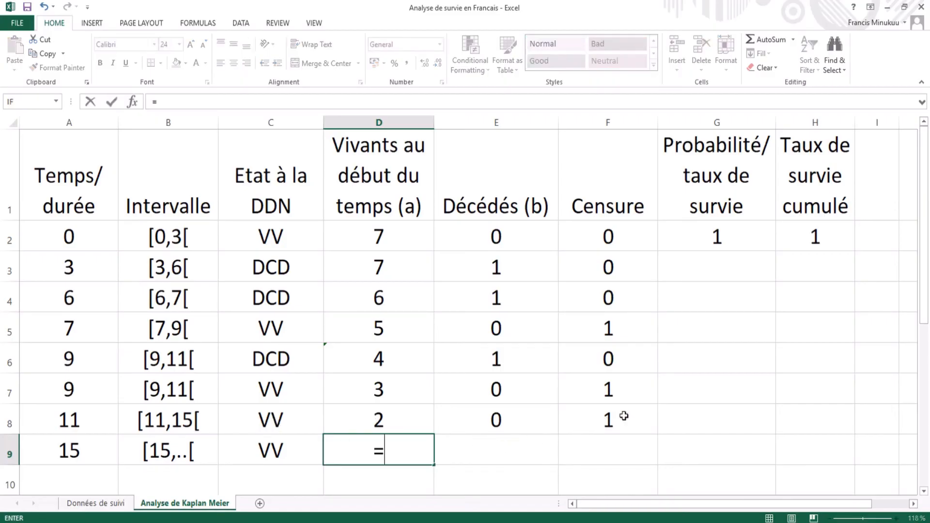
click(390, 417)
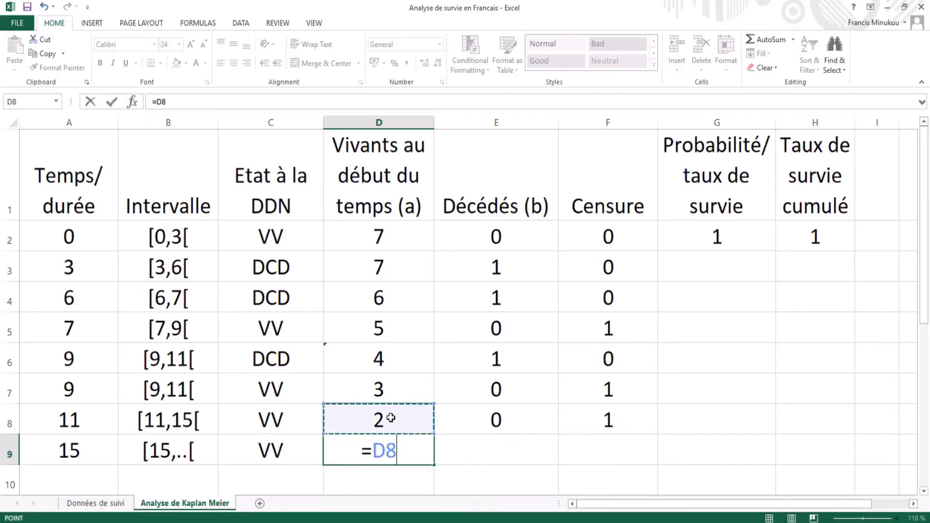
text(-)
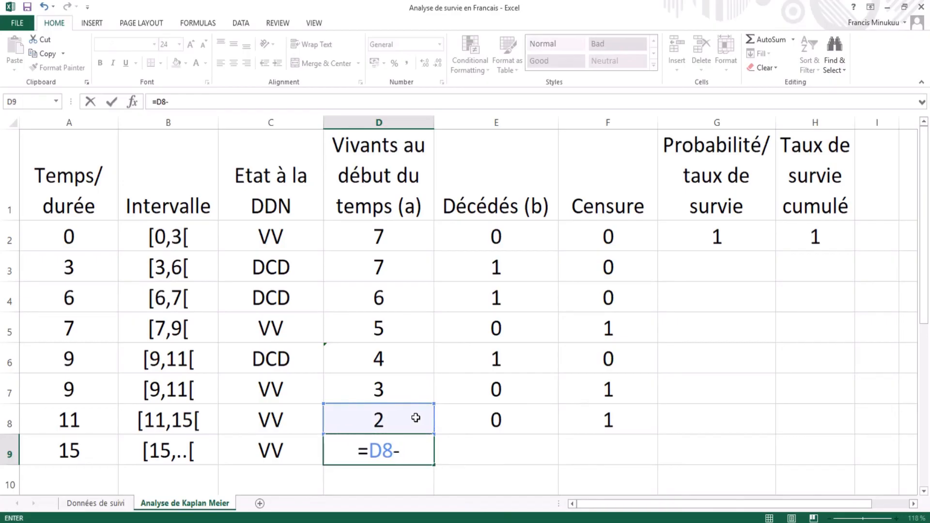
click(611, 423)
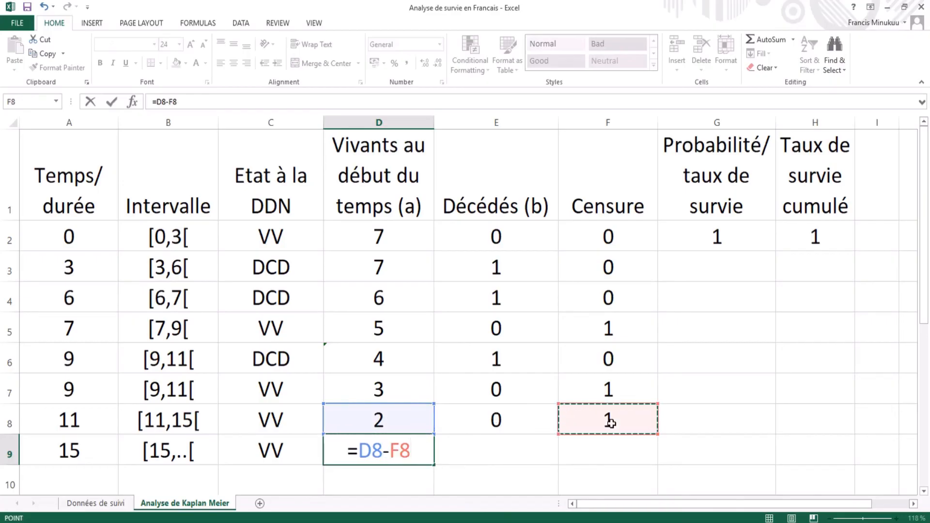
key(Return)
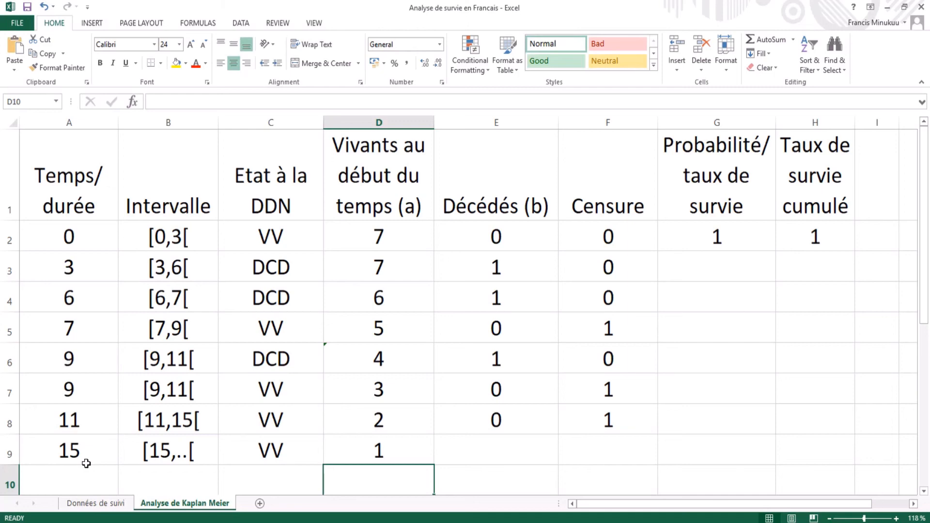
Enter 0 for Décédés in E9 and 1 for Censure in F9 for interval [15,..[, and check the Données de suivi sheet.
click(502, 448)
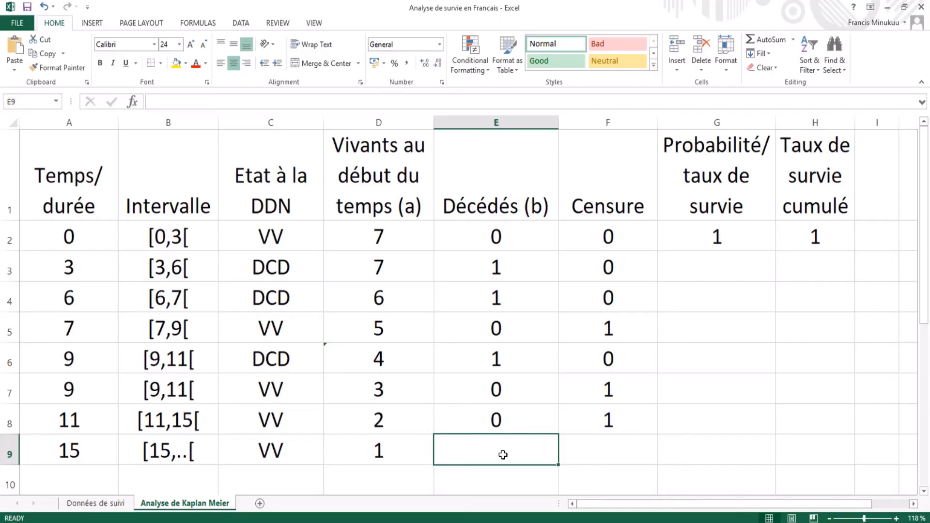
text(0)
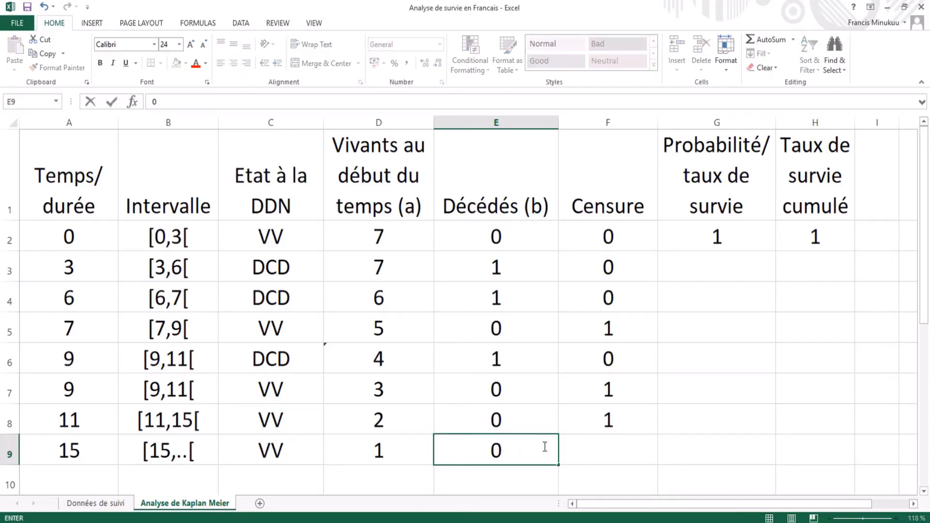
click(627, 448)
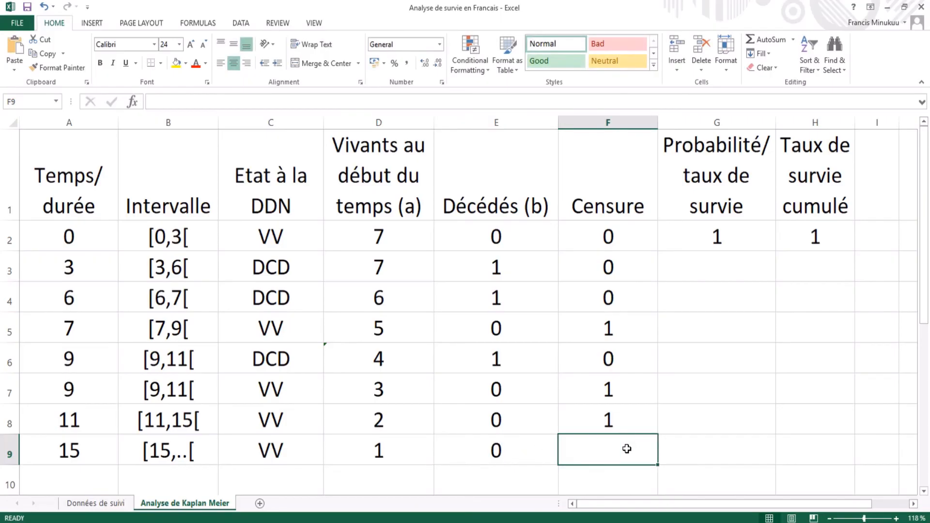
text(1)
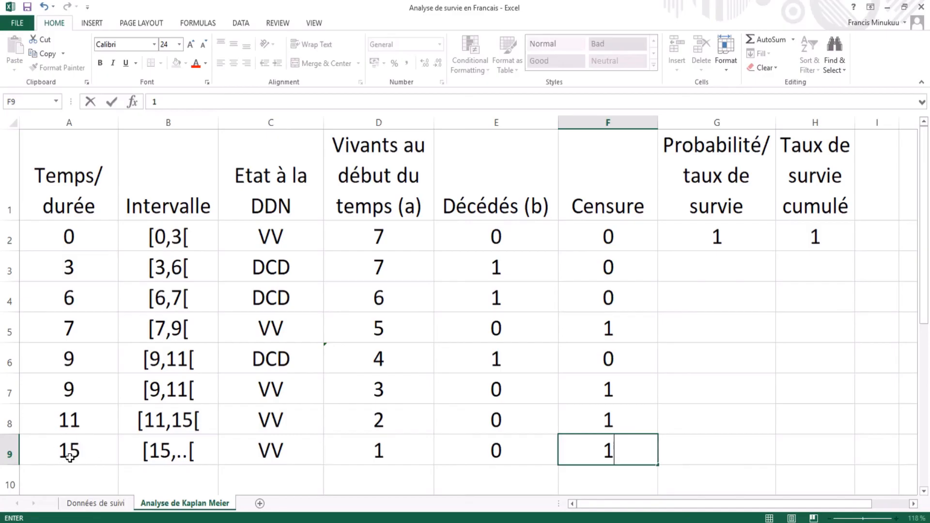
click(112, 503)
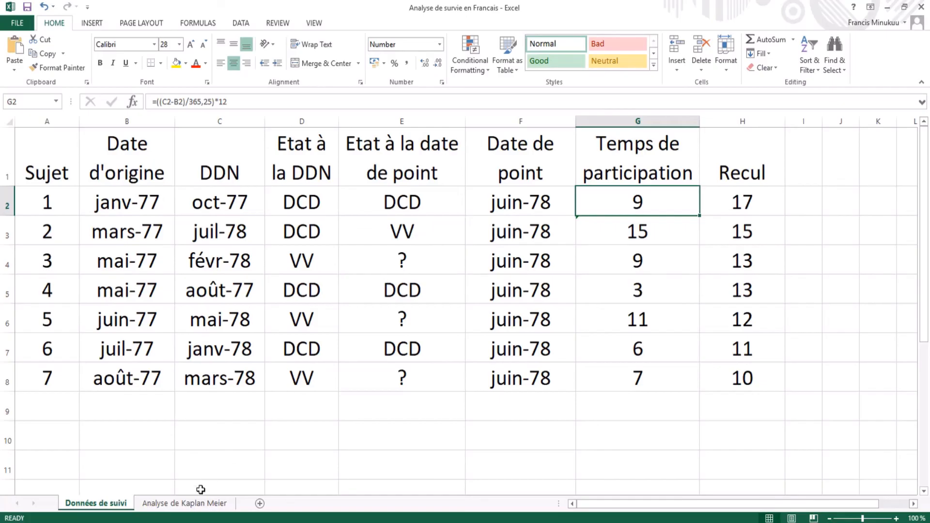
Return to the Analyse de Kaplan Meier sheet and postpone the Windows update restart by one hour.
click(198, 503)
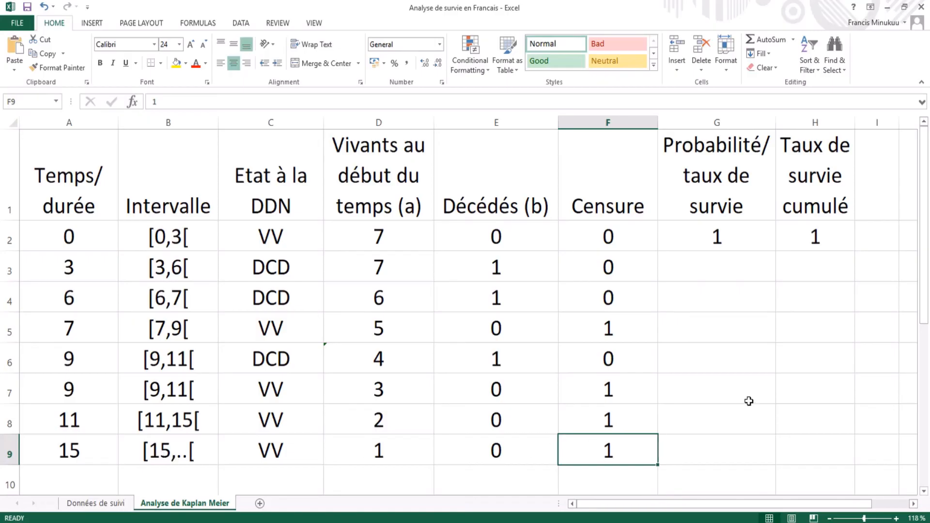
click(727, 446)
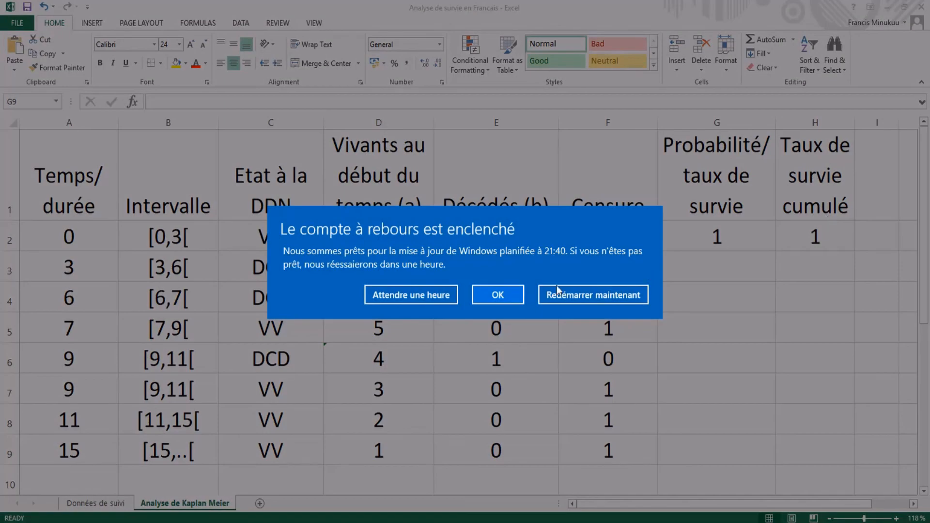
click(409, 297)
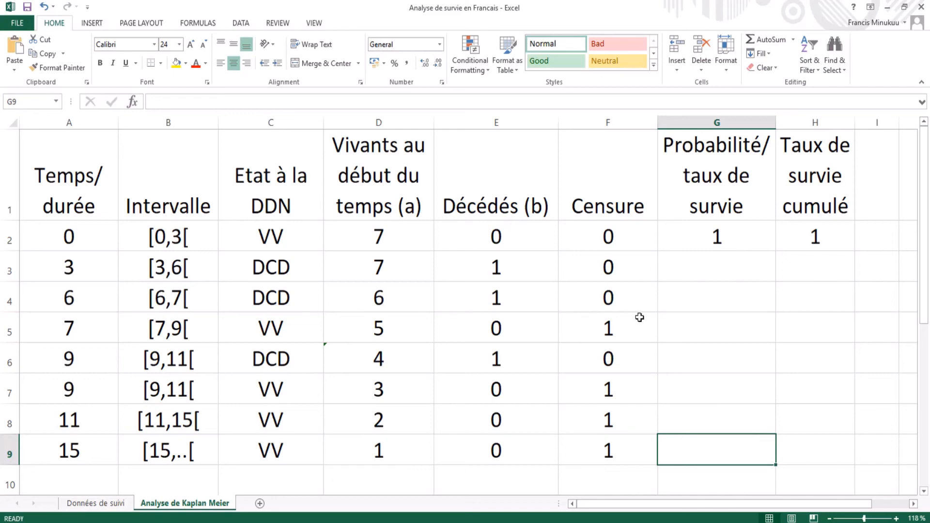
Calculate Probabilité/taux de survie for time 3 in G3 with the formula =(D3-E3)/D3.
click(727, 274)
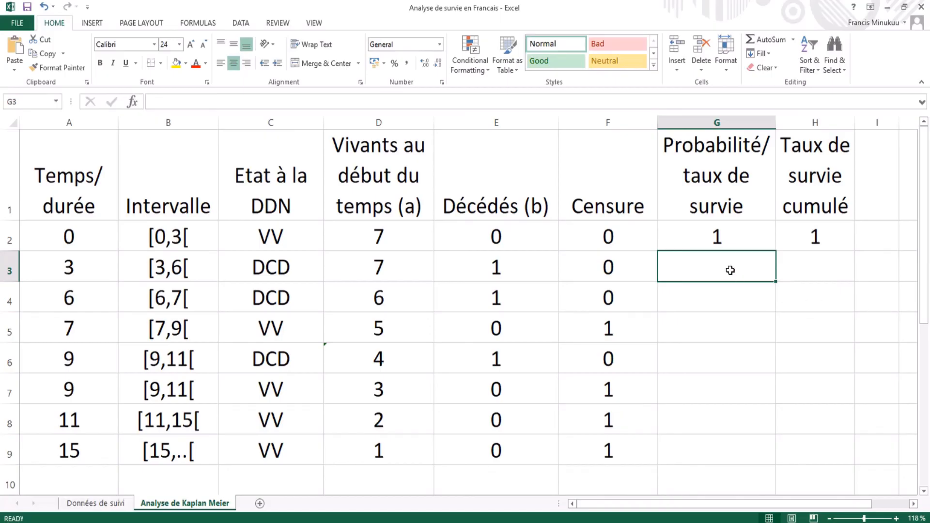
text(=()
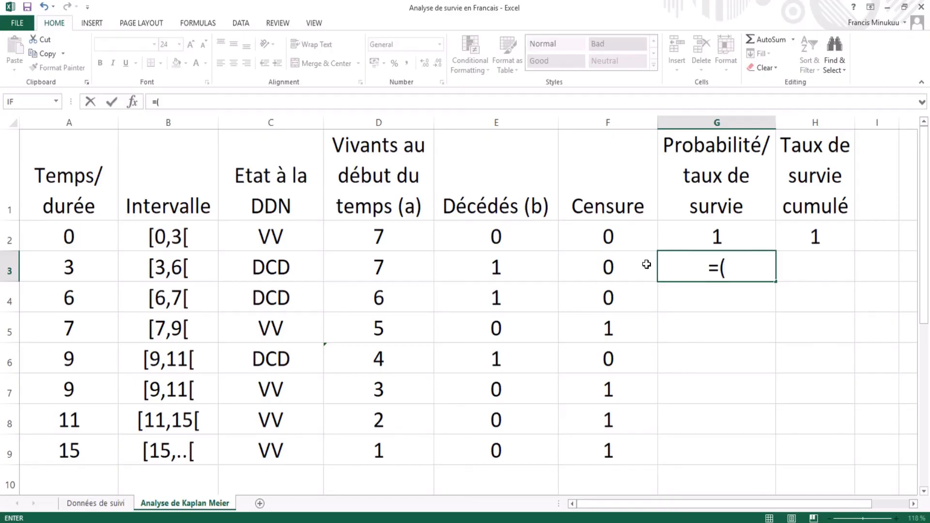
click(397, 268)
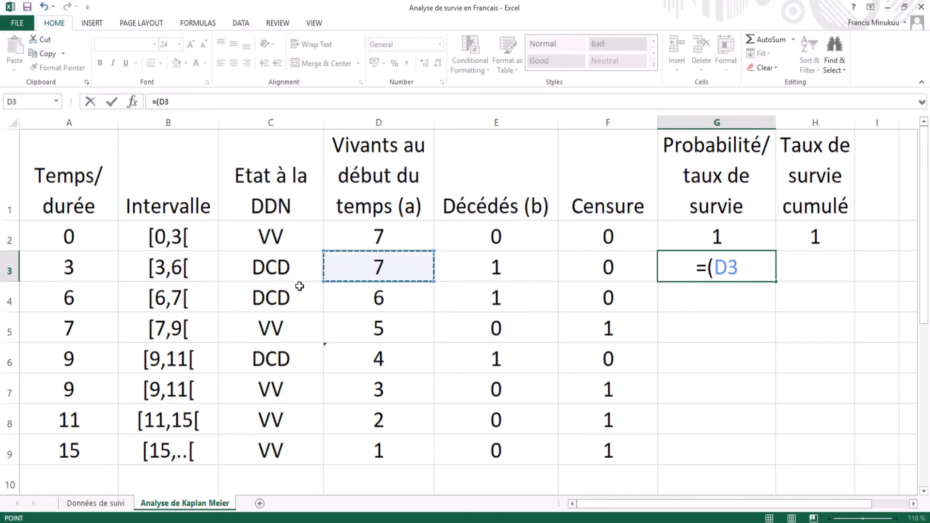
text(-)
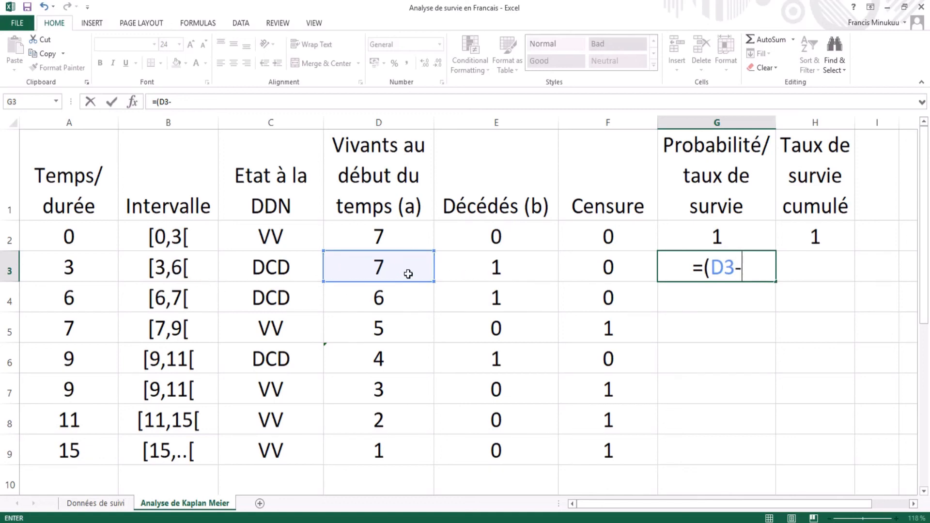
click(504, 270)
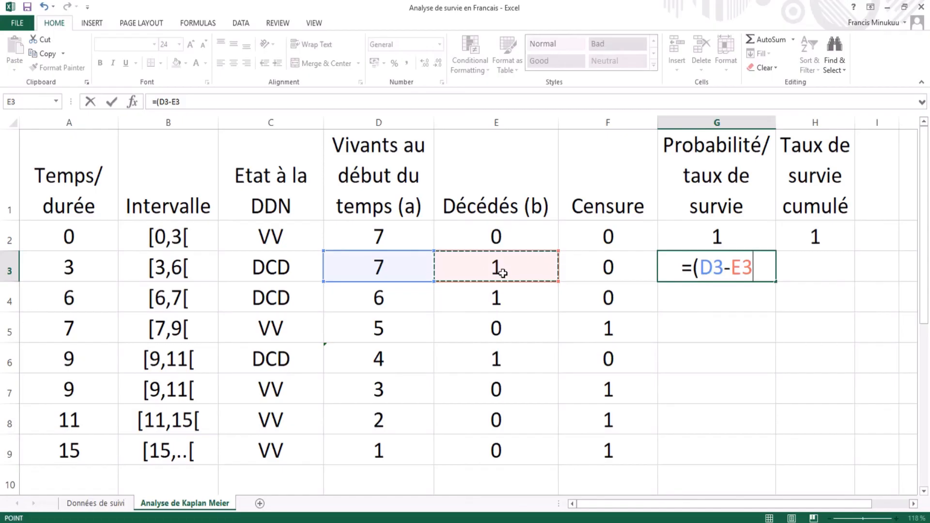
text(0)
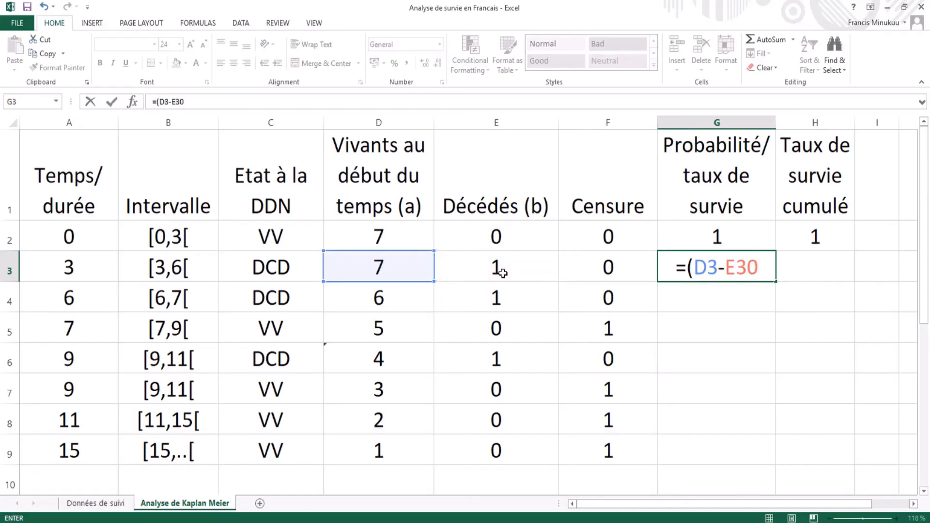
key(BackSpace)
text())
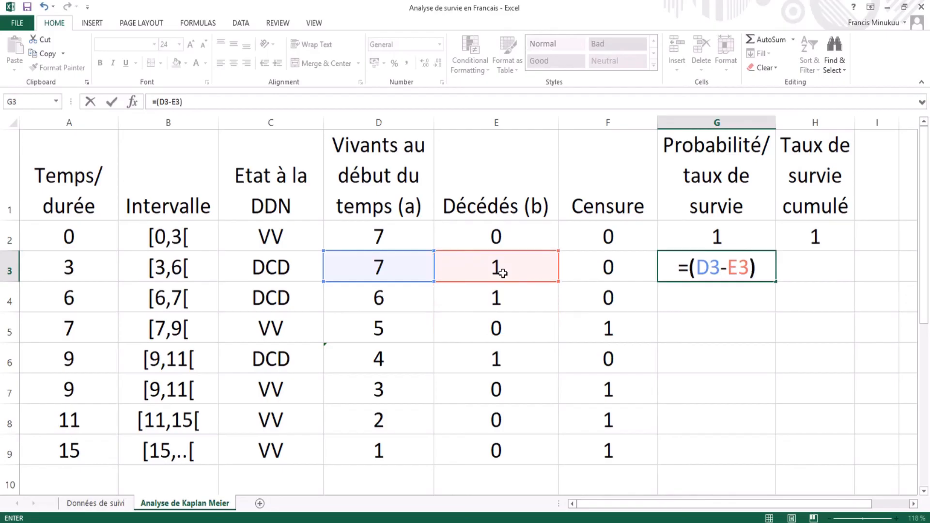
text(/)
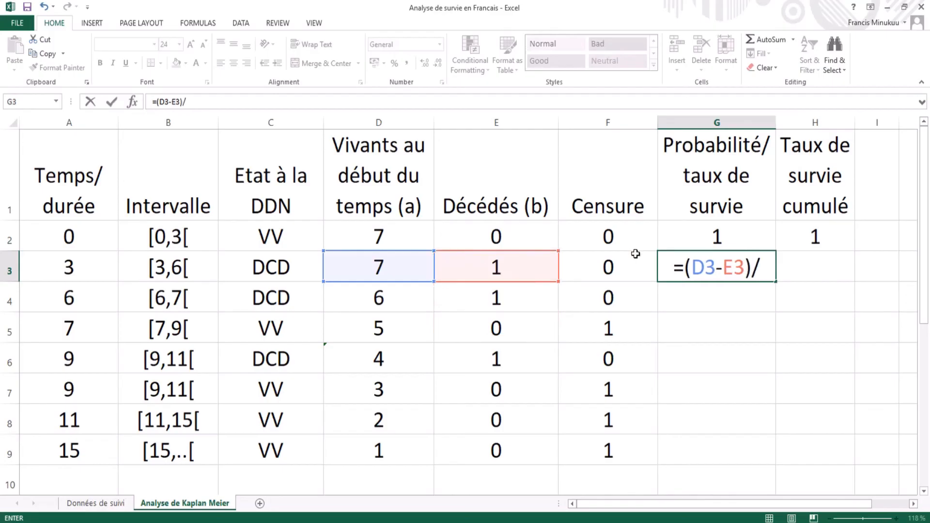
click(385, 270)
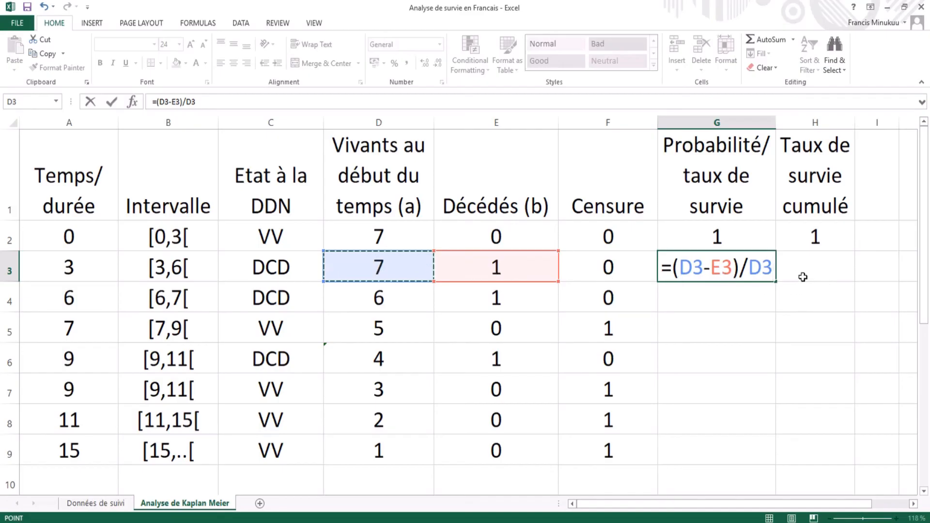
key(Return)
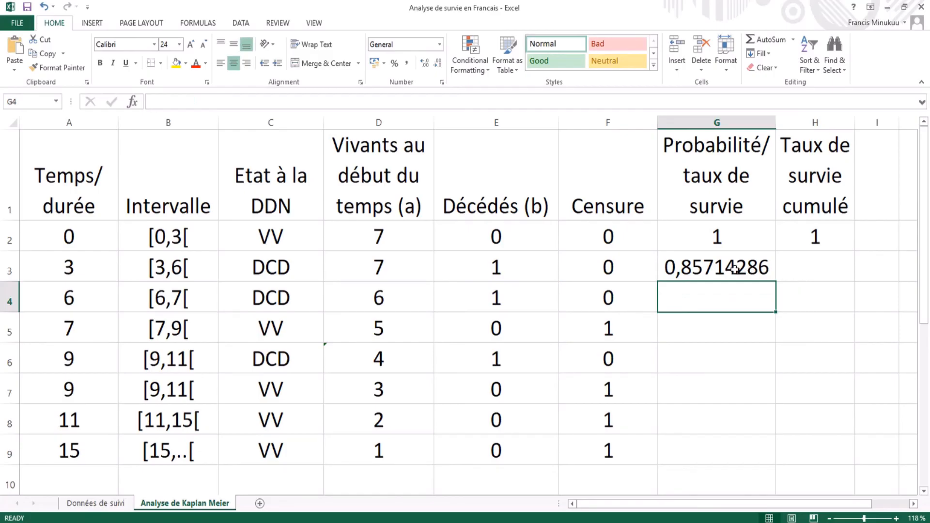
Calculate Taux de survie cumulé for time 3 in H3 with the formula =H2*G3, and widen column H to fit eight decimals.
click(814, 270)
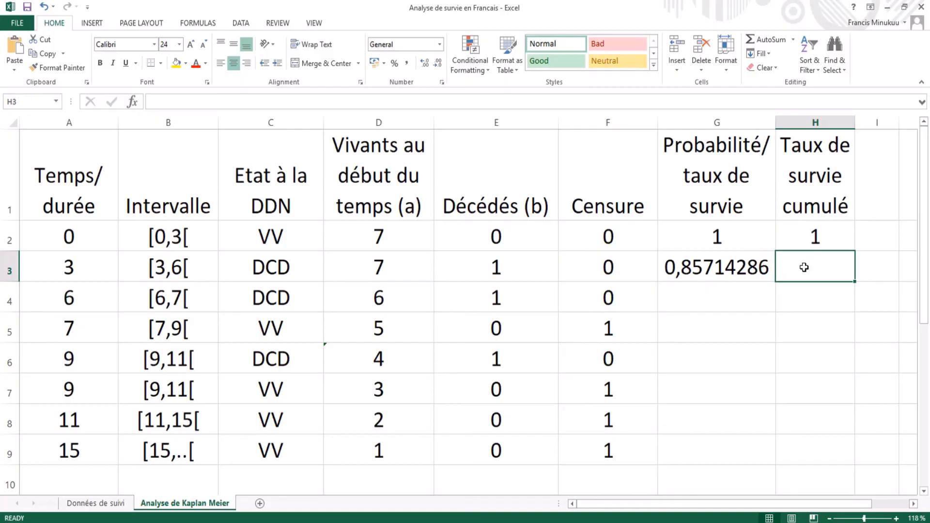
text(=)
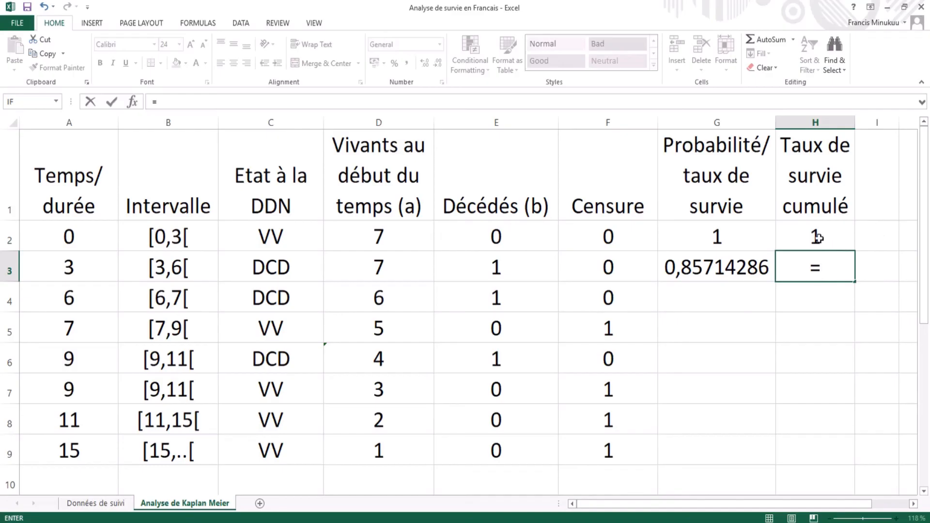
click(818, 237)
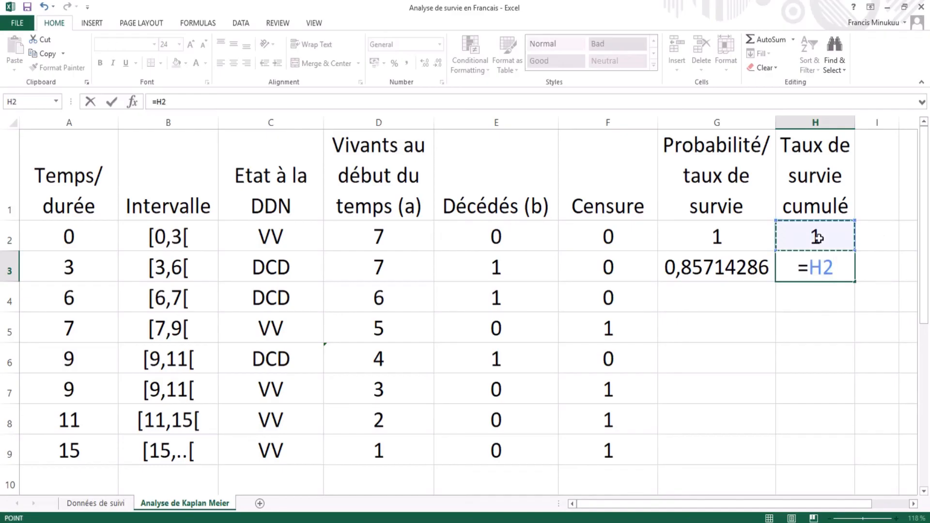
text(*)
click(751, 269)
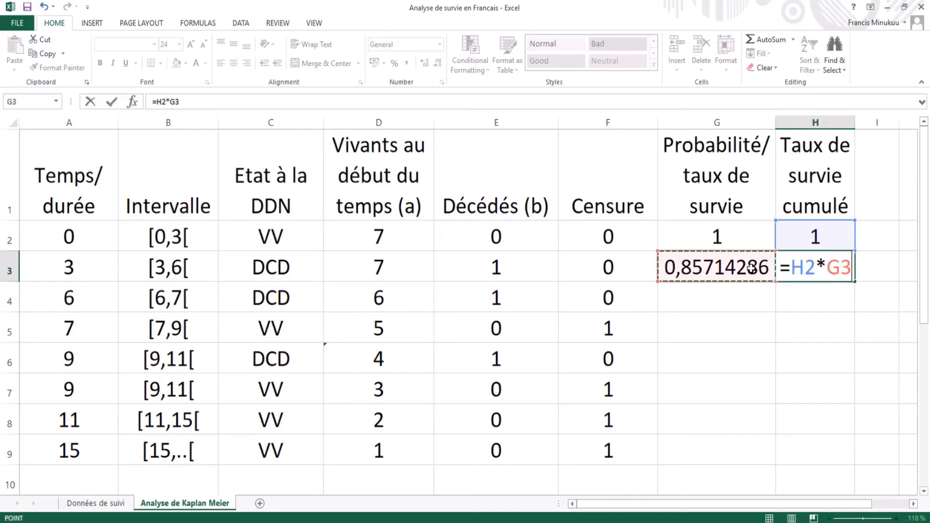
key(Return)
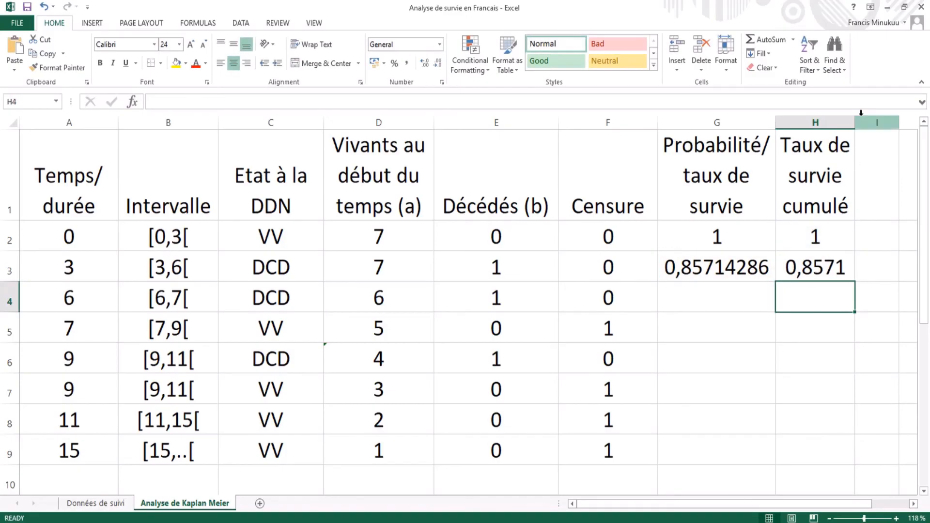
drag(853, 120, 879, 117)
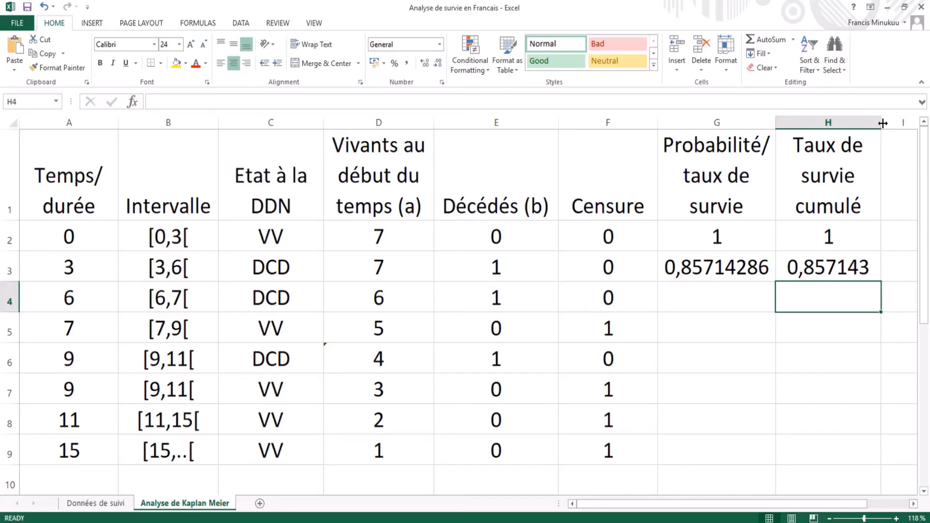
drag(882, 123, 897, 122)
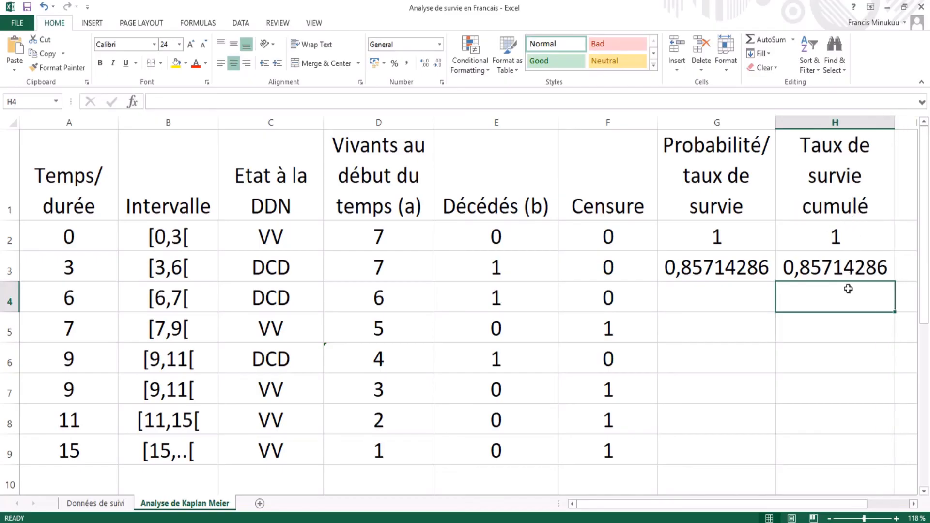
Calculate Probabilité/taux de survie for time 6 in G4 with the formula =(D4-E4)/D4.
click(721, 298)
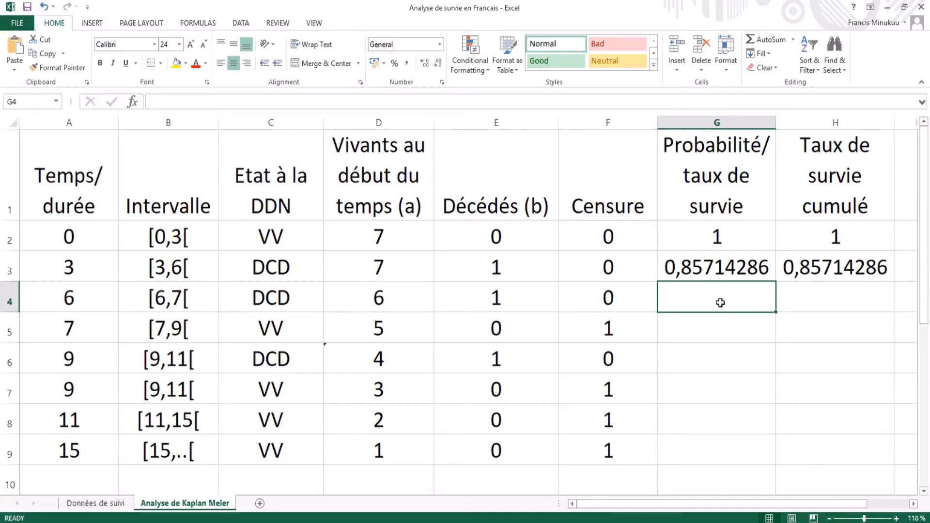
text(=)
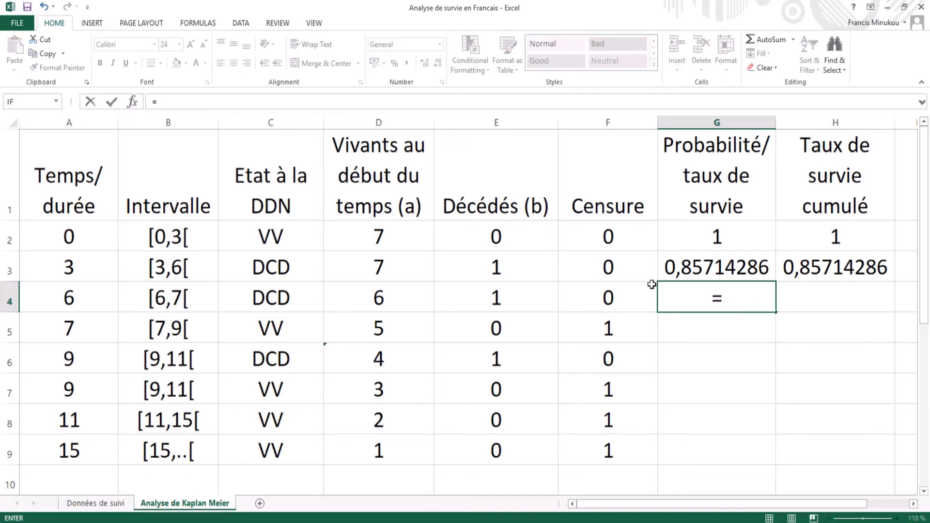
click(400, 299)
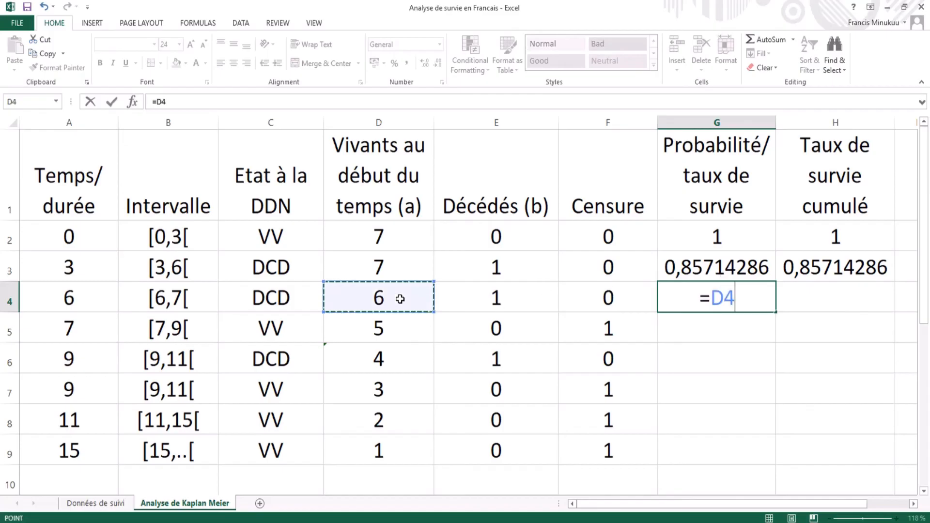
key(BackSpace)
key(BackSpace)
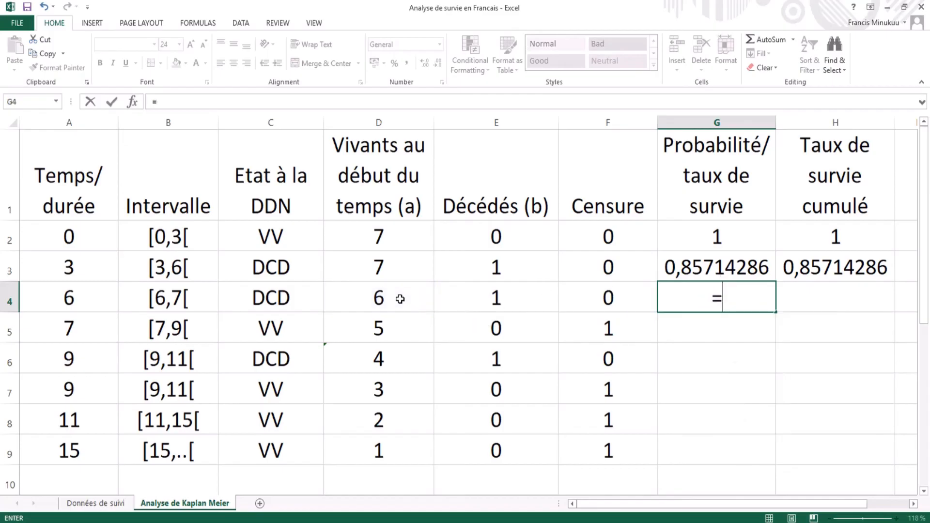
text(()
click(396, 299)
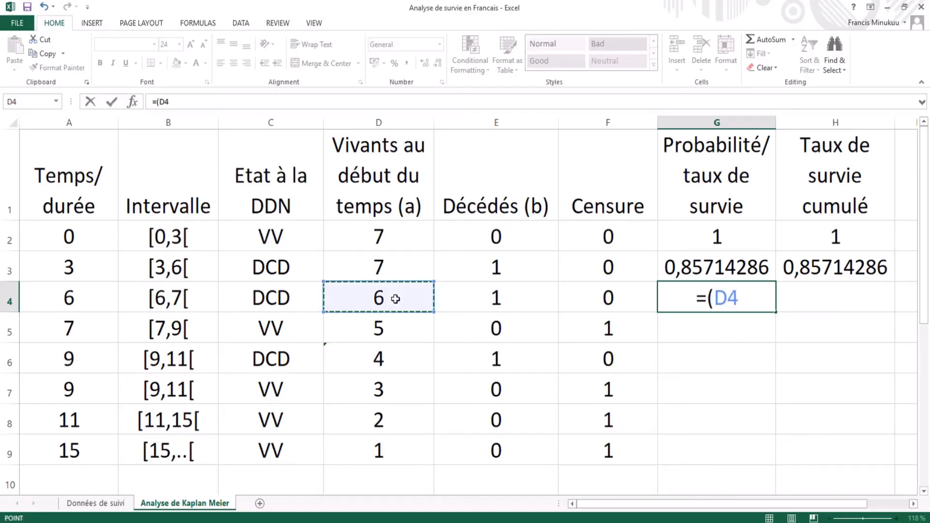
text(-)
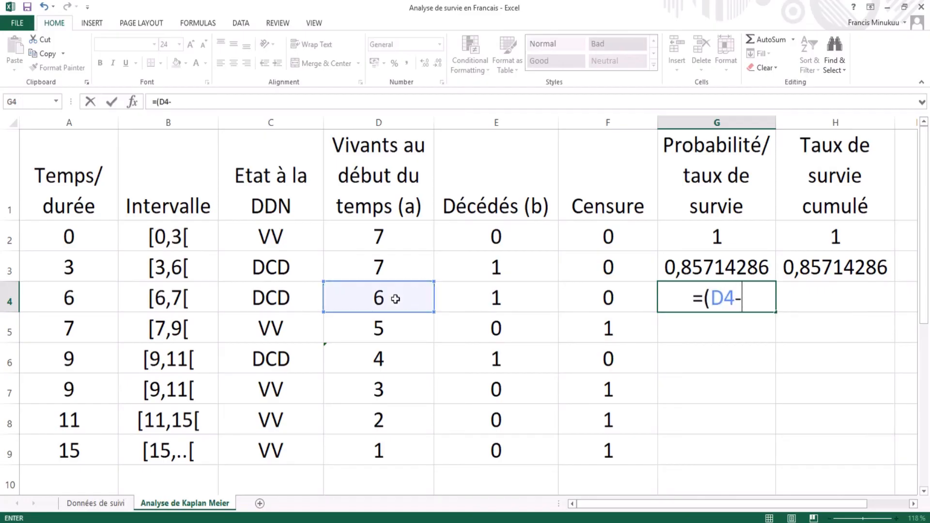
click(516, 304)
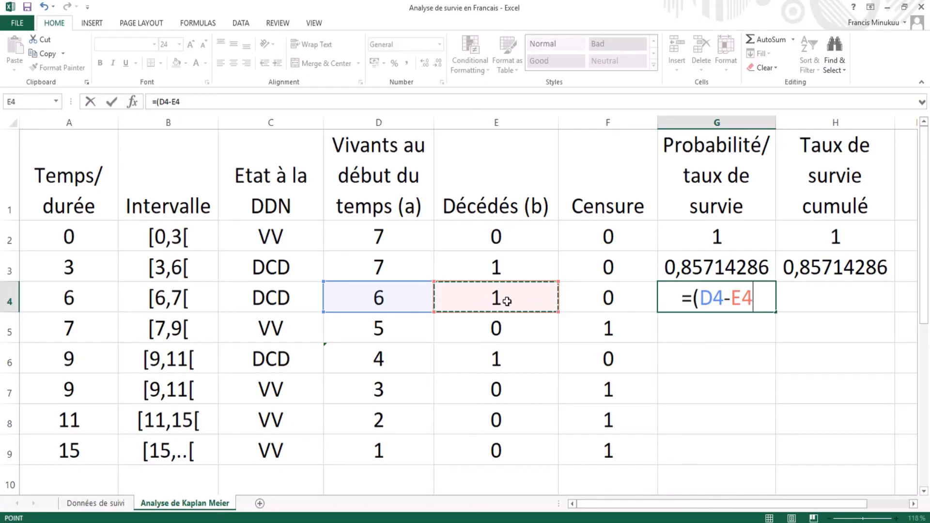
text())
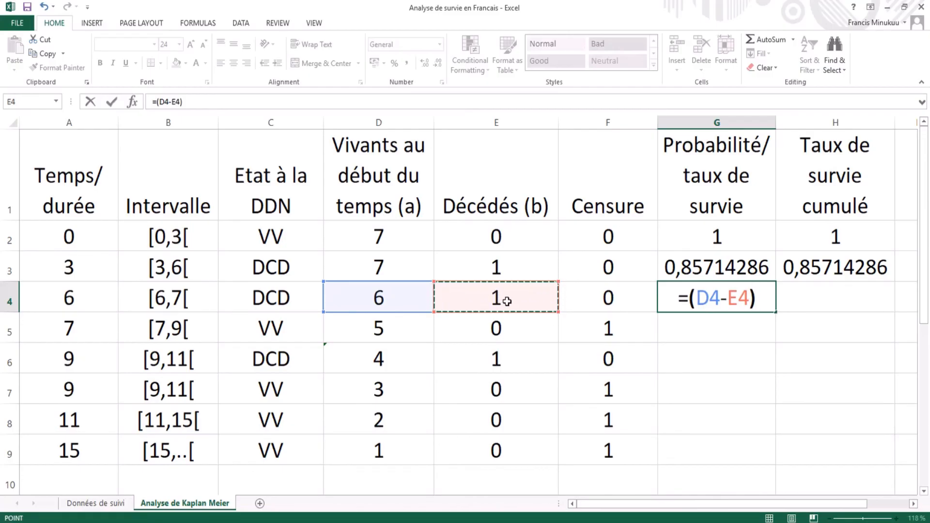
text(/)
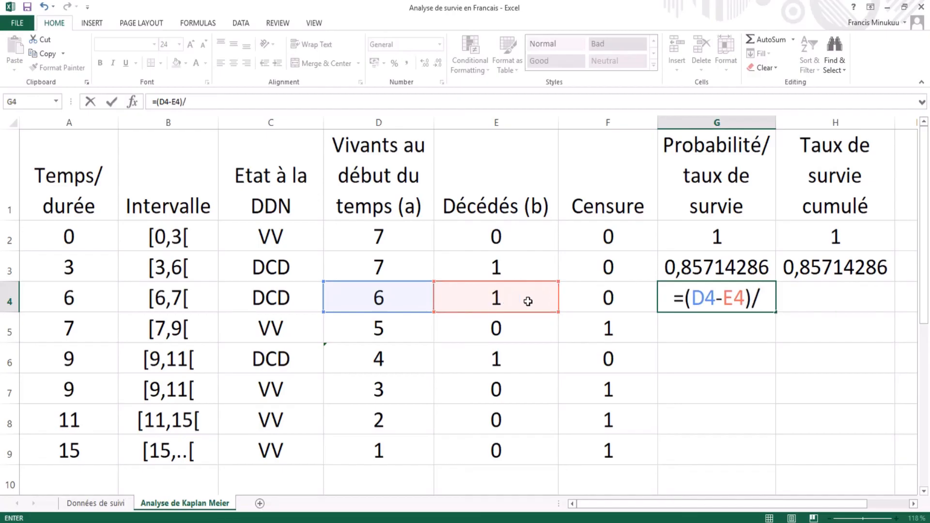
click(375, 302)
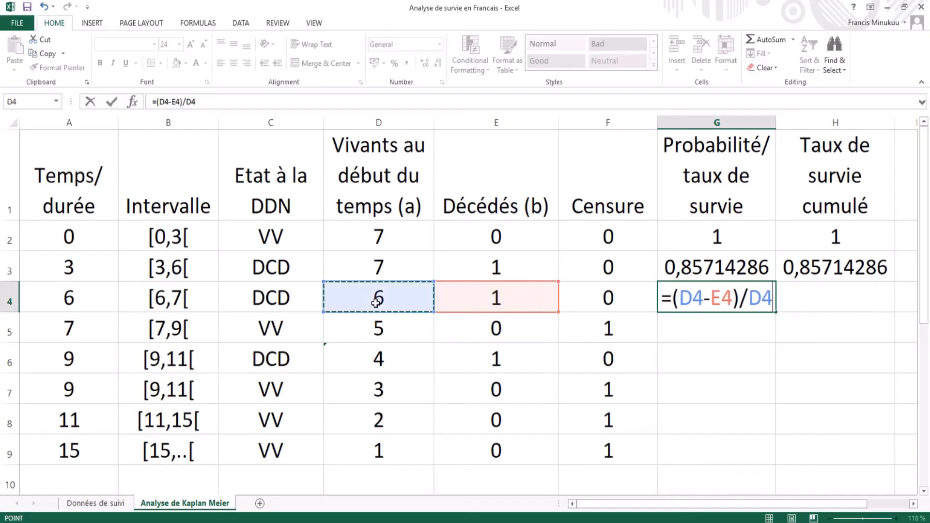
key(Return)
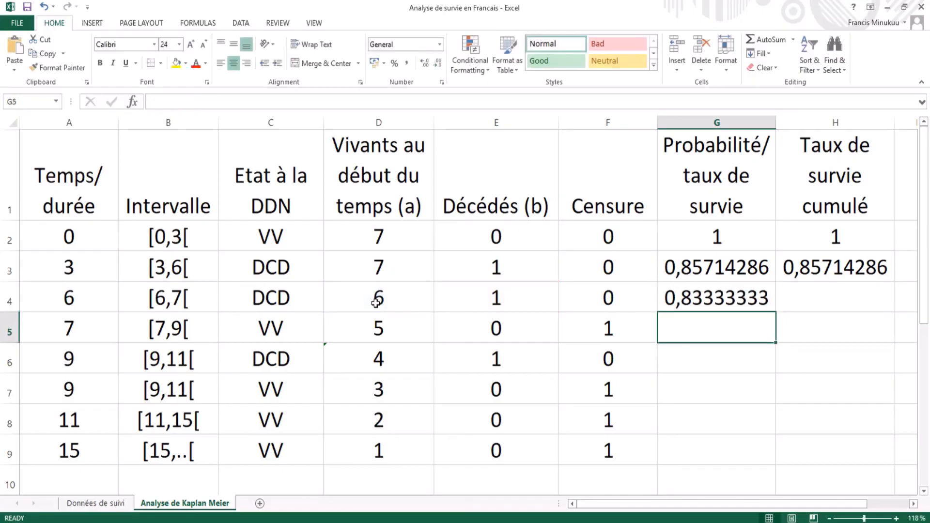
Calculate Taux de survie cumulé for time 6 in H4 with the formula =H3*G4.
click(814, 293)
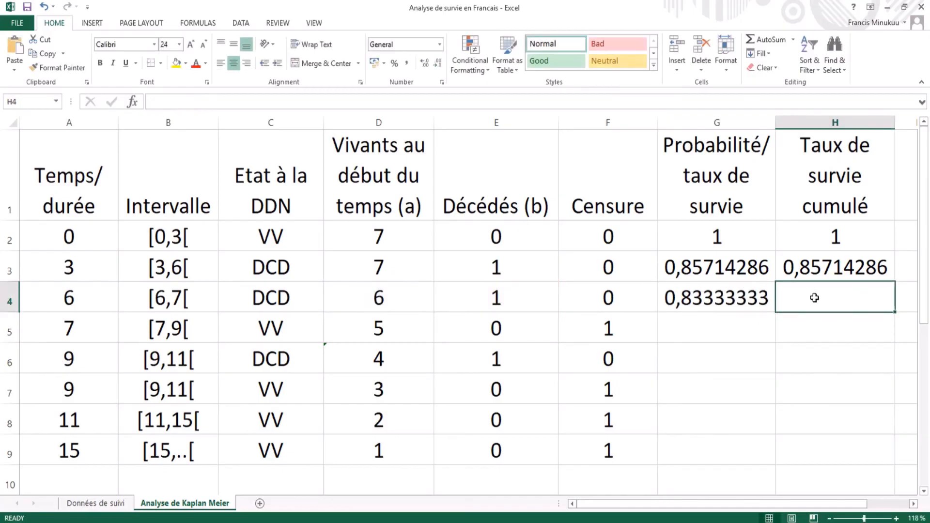
text(=)
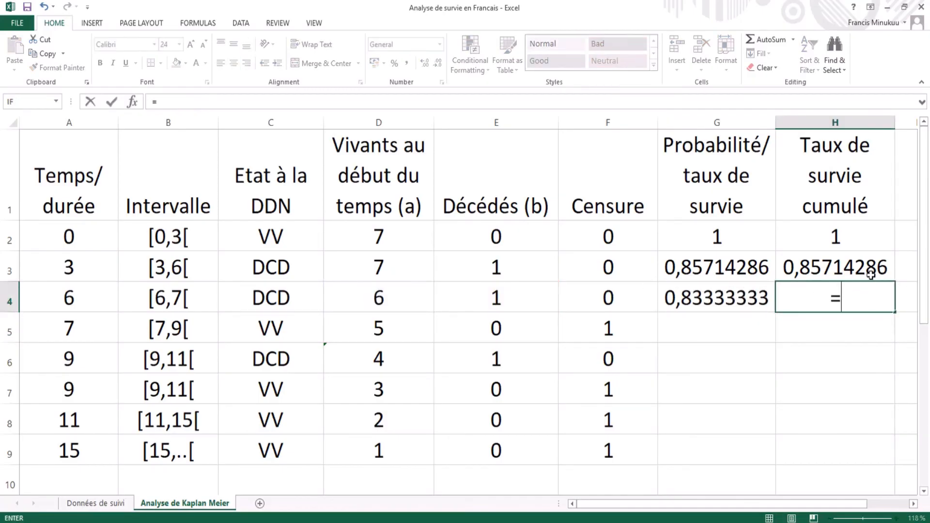
click(852, 265)
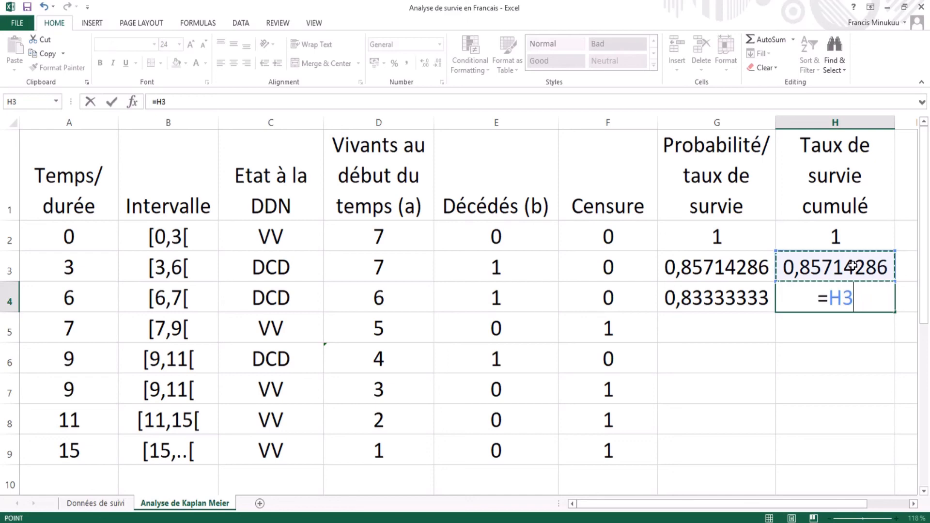
text(*)
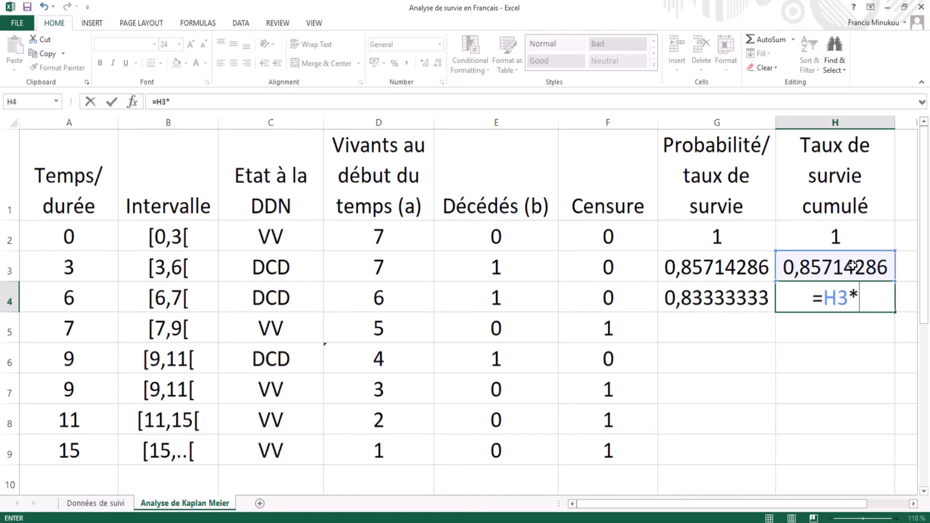
click(745, 299)
key(Return)
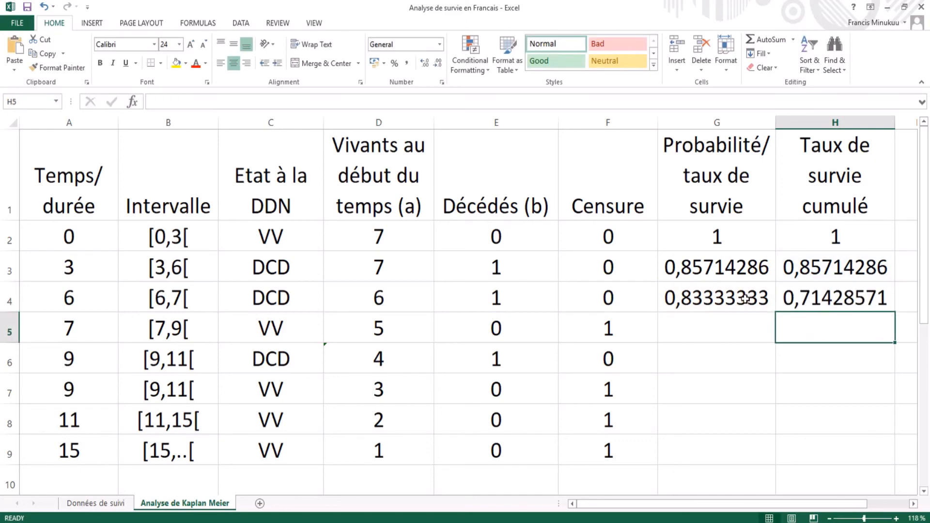
click(709, 328)
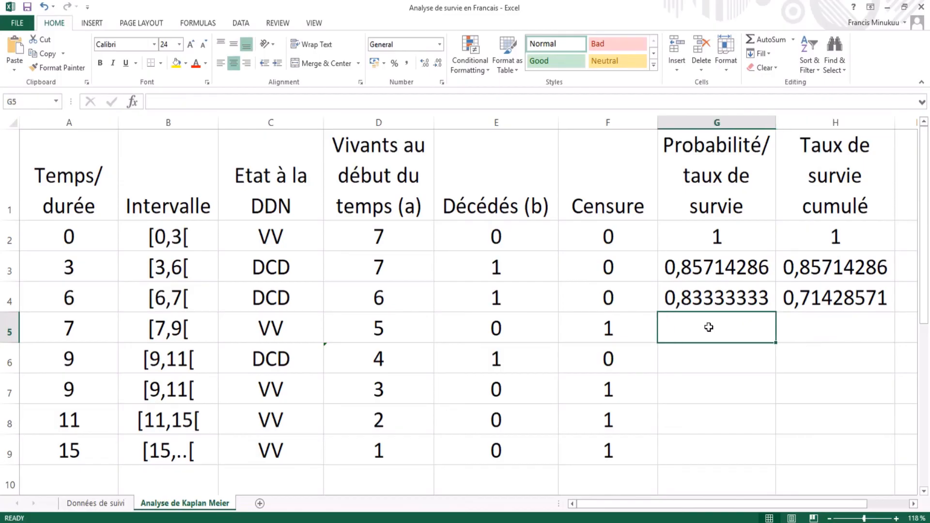
text(=)
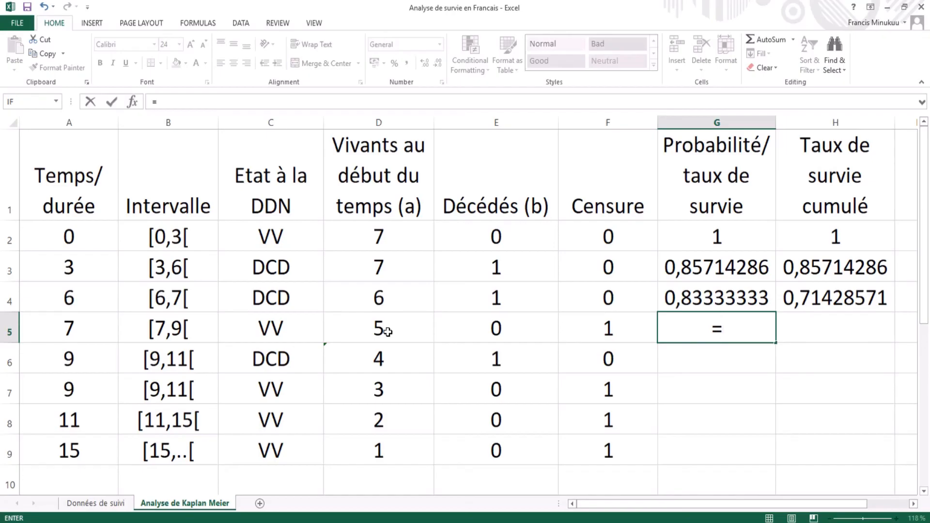
text(()
click(383, 329)
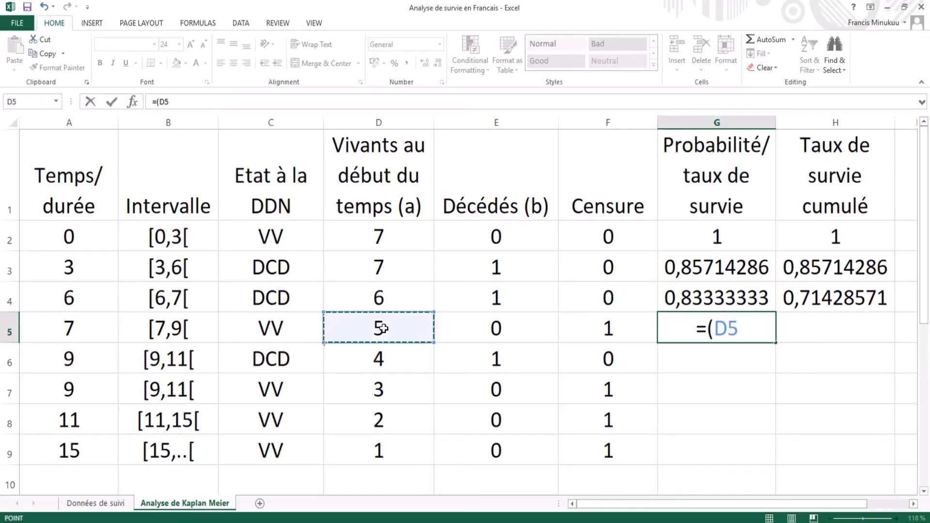
text(-)
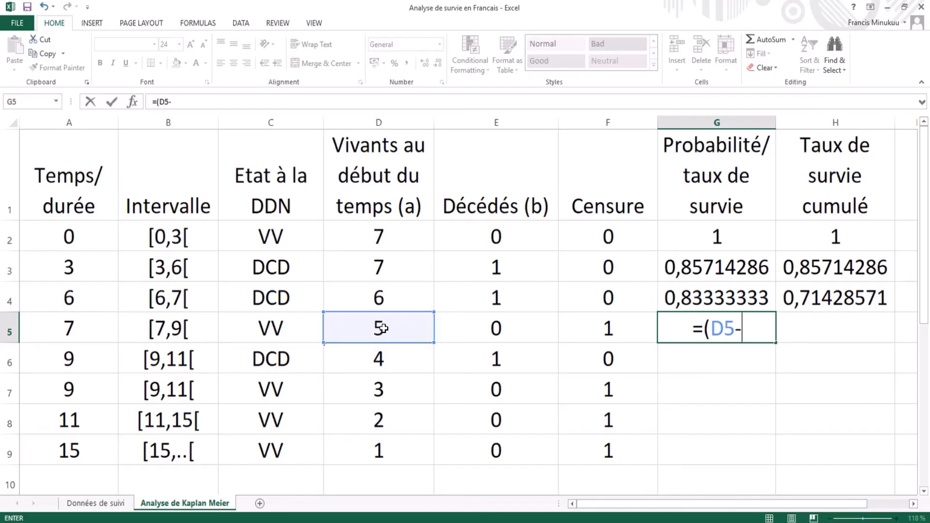
click(622, 330)
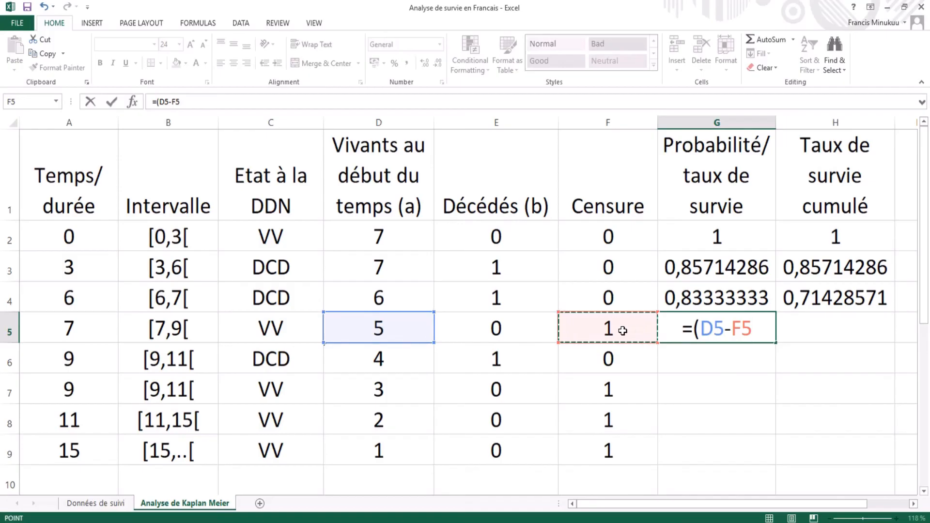
text())
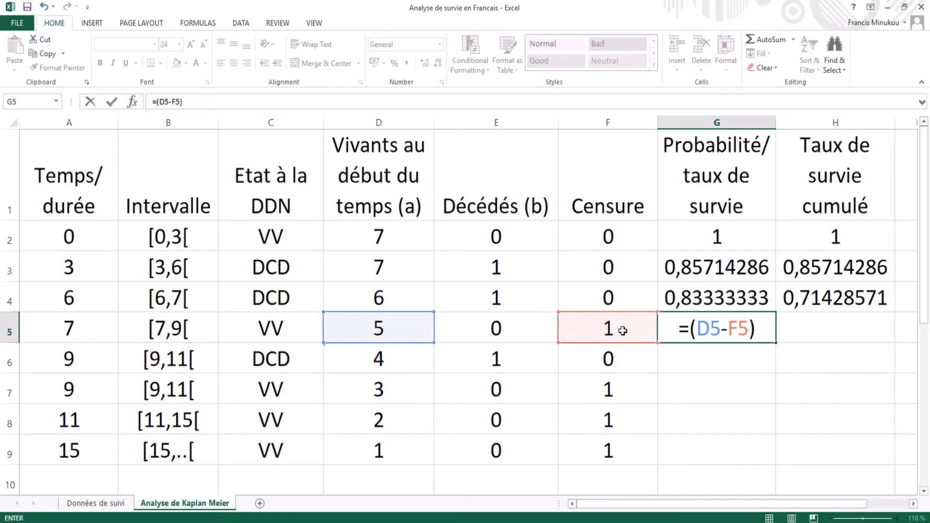
text(/)
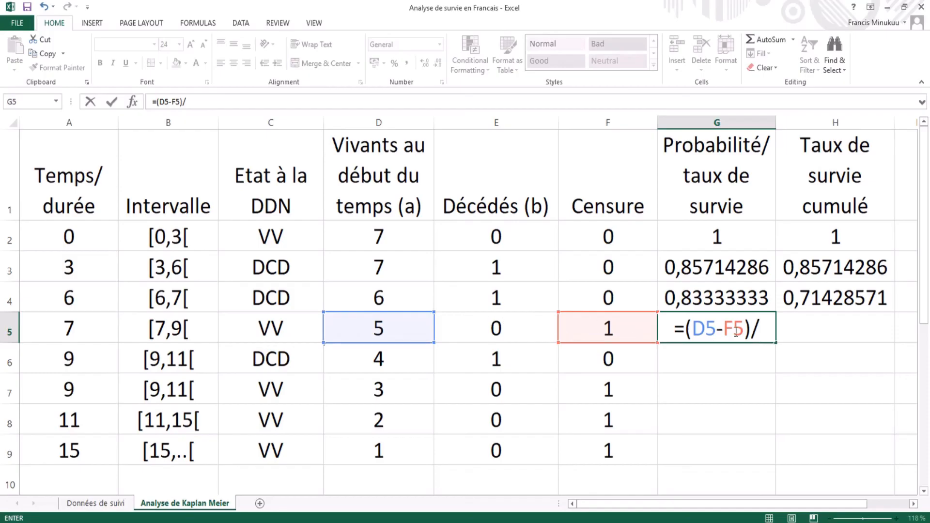
key(BackSpace)
key(BackSpace)
key(BackSpace)
key(BackSpace)
key(BackSpace)
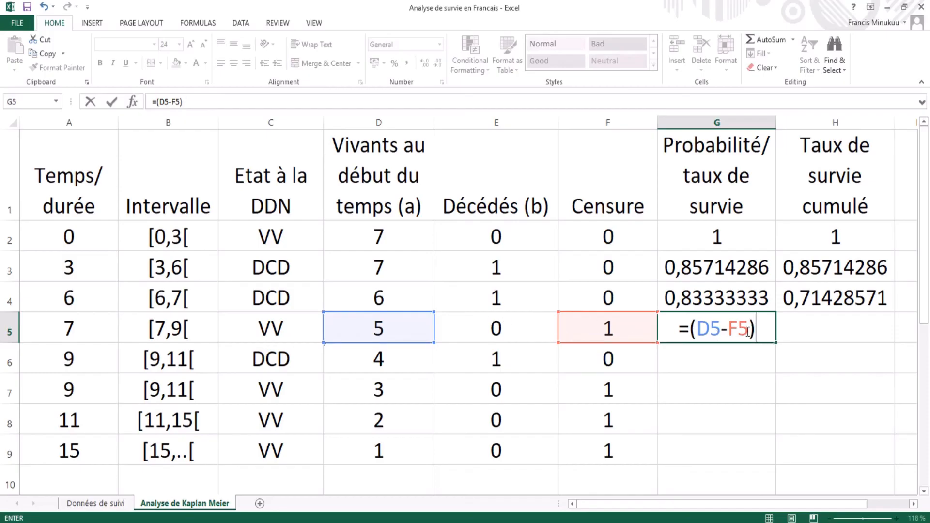
key(BackSpace)
key(BackSpace)
key(BackSpace)
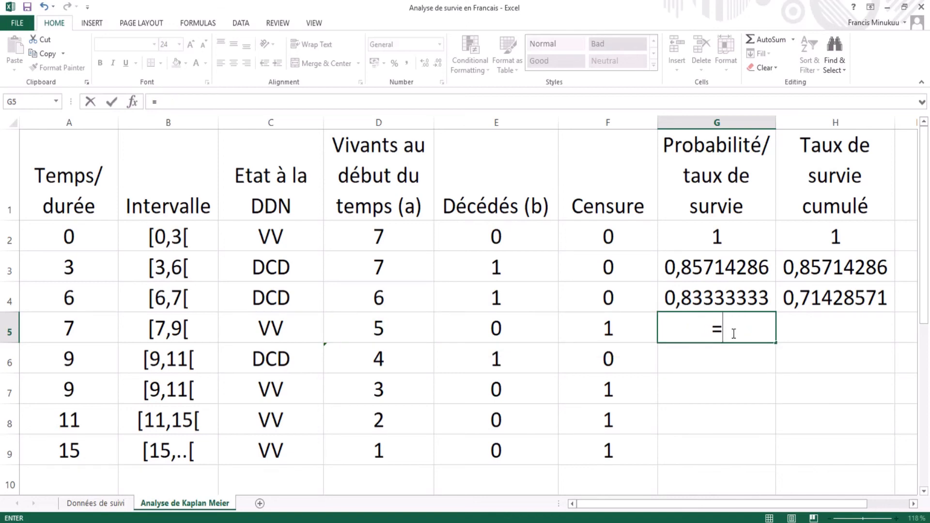
Calculate Probabilité/taux de survie for time 7 in G5 with the formula =(D5-E5)/D5.
click(397, 329)
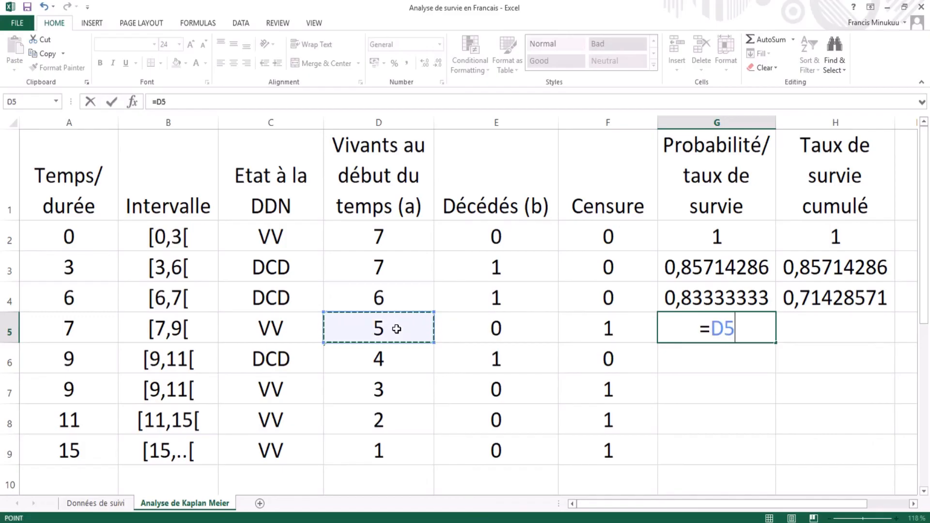
text(()
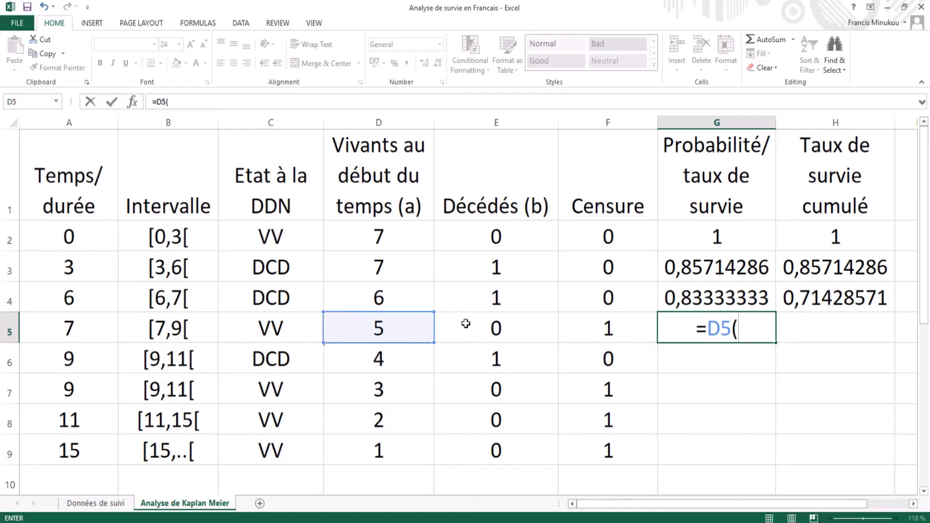
key(BackSpace)
key(BackSpace)
key(BackSpace)
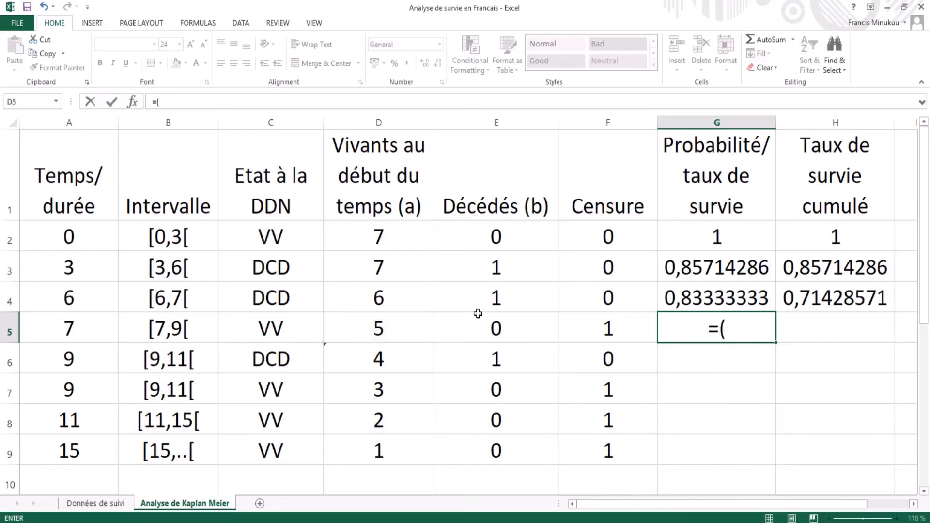
click(376, 333)
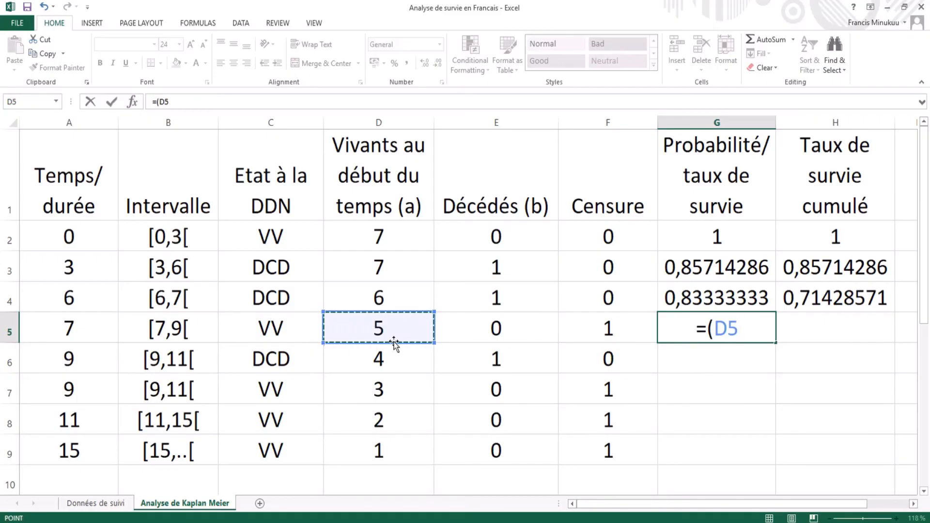
text(-)
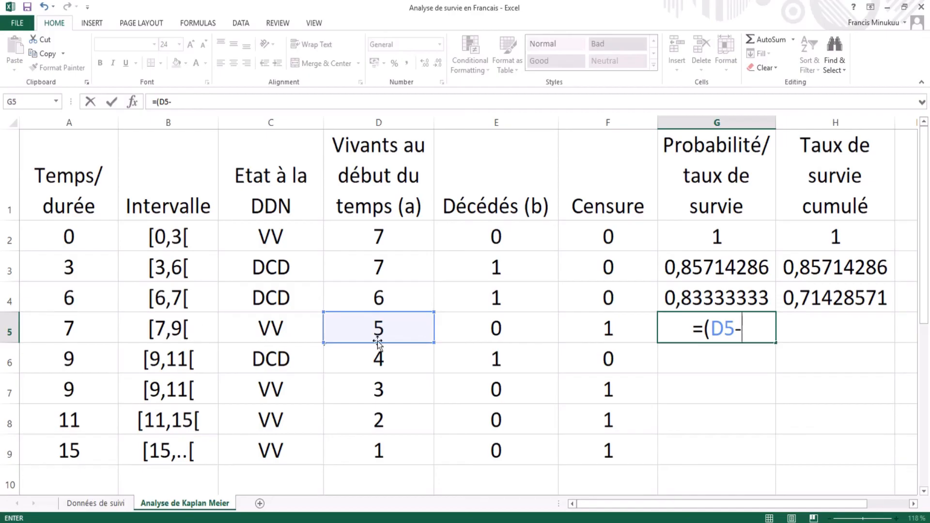
click(512, 328)
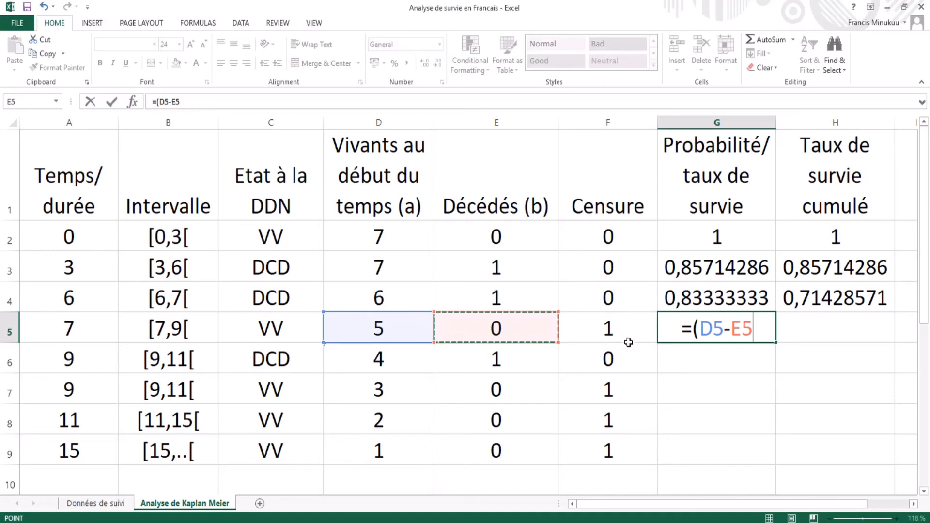
text())
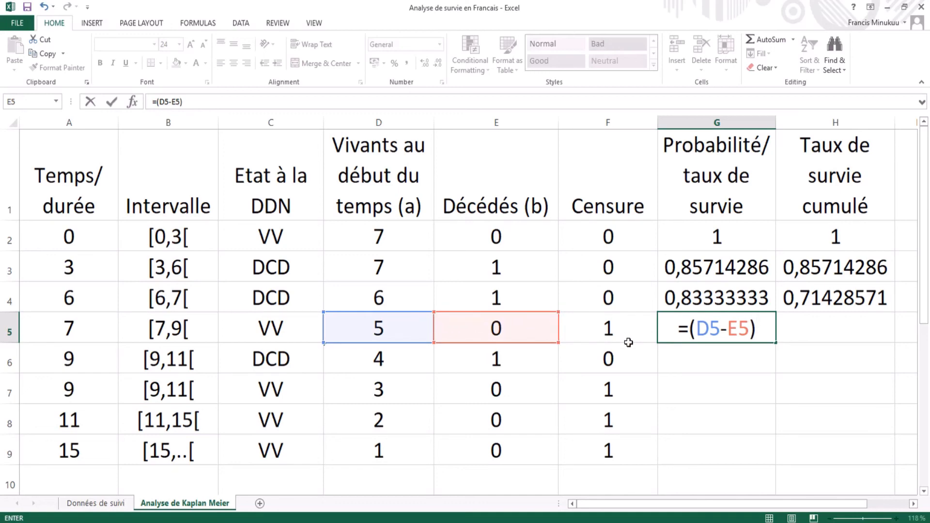
text(/)
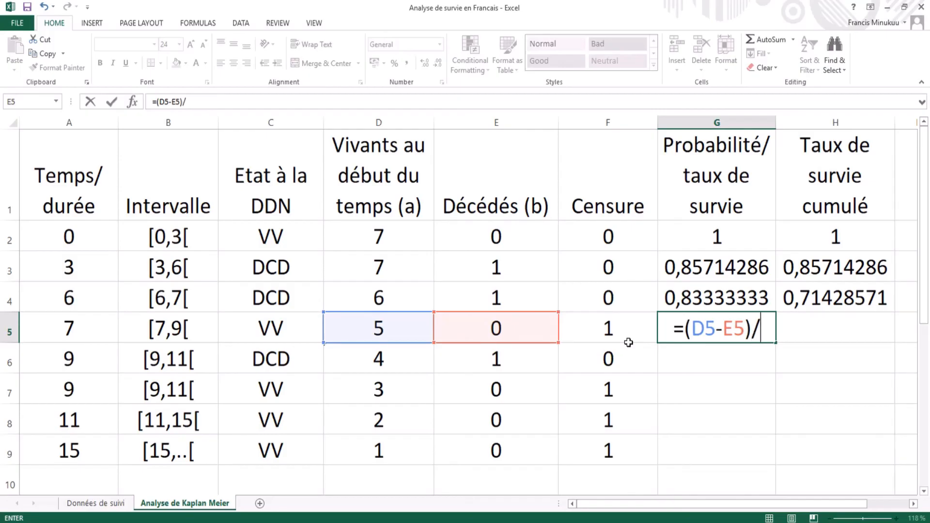
click(409, 330)
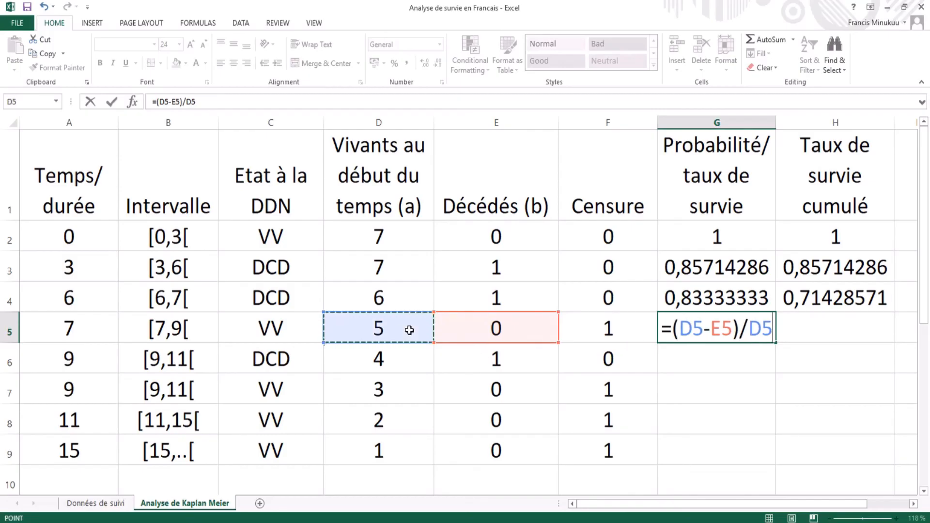
key(Return)
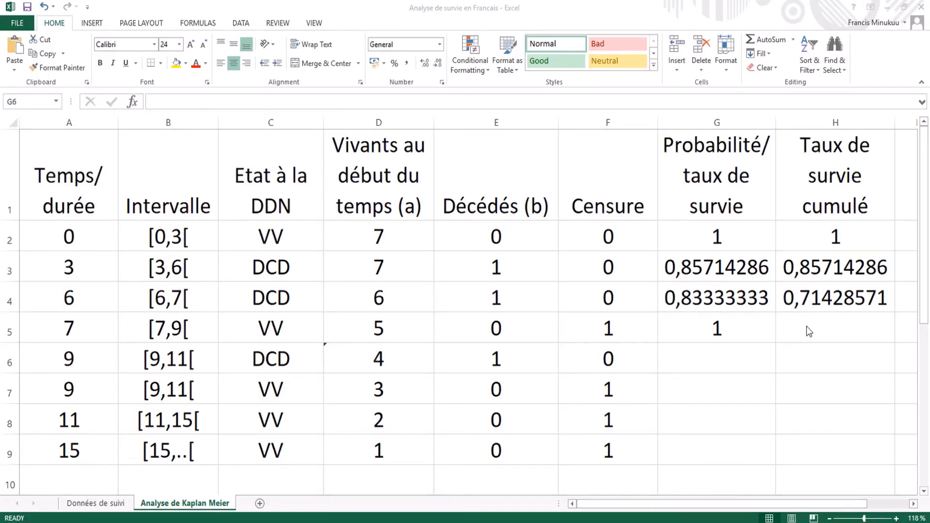
Calculate Taux de survie cumulé for time 7 in H5 with the formula =H4*G5.
click(780, 327)
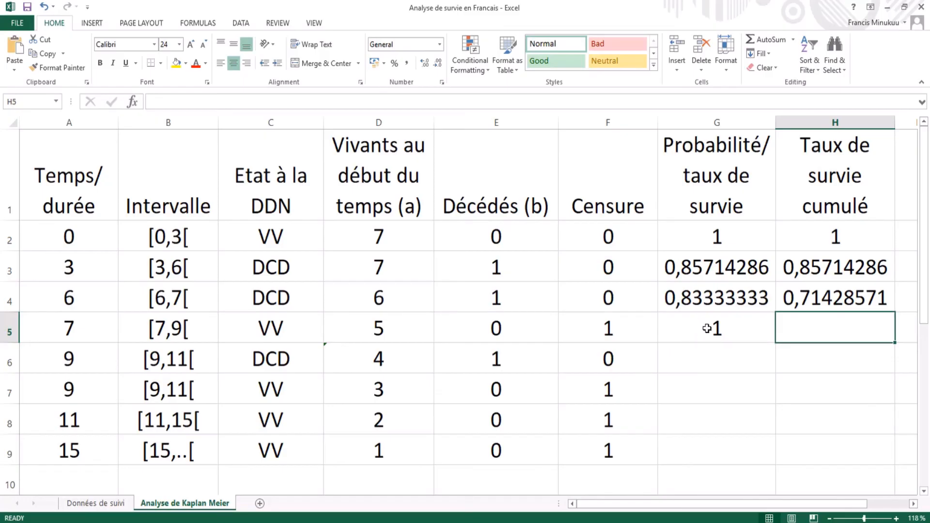
double_click(819, 326)
text(=)
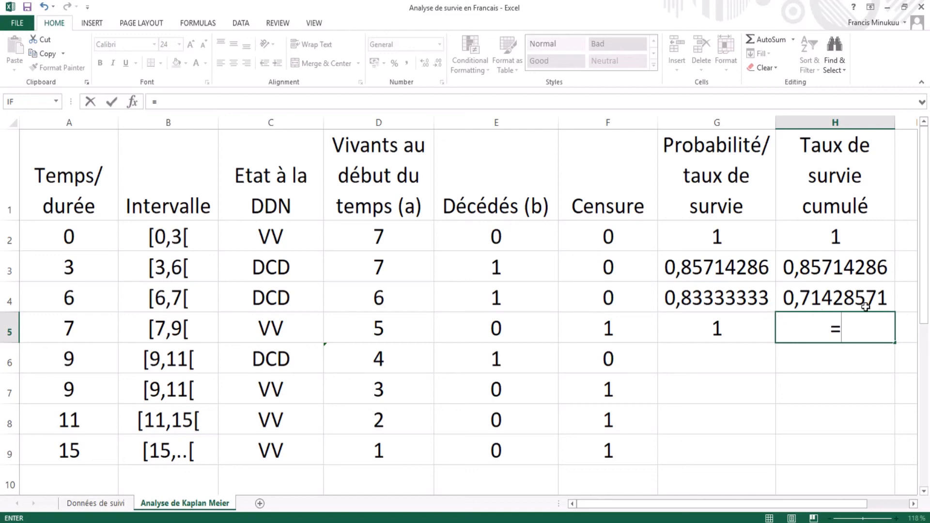
click(815, 298)
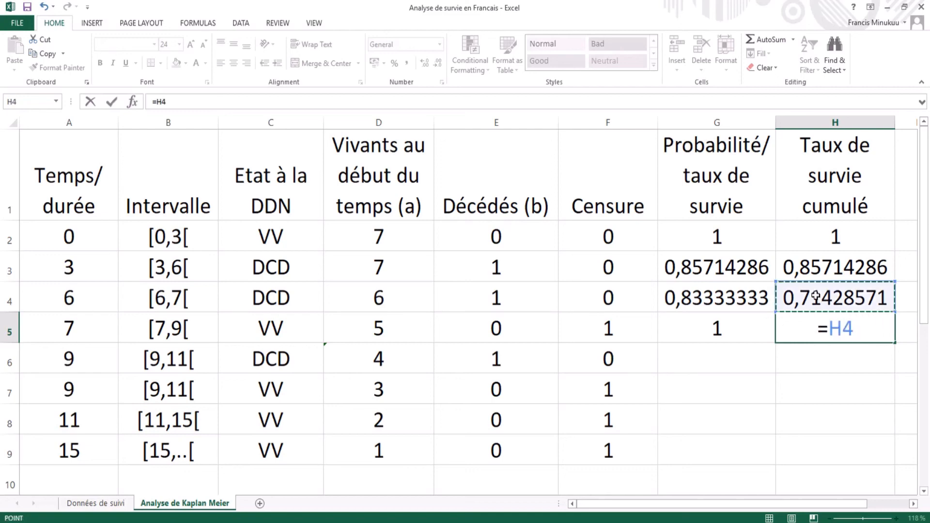
text(*)
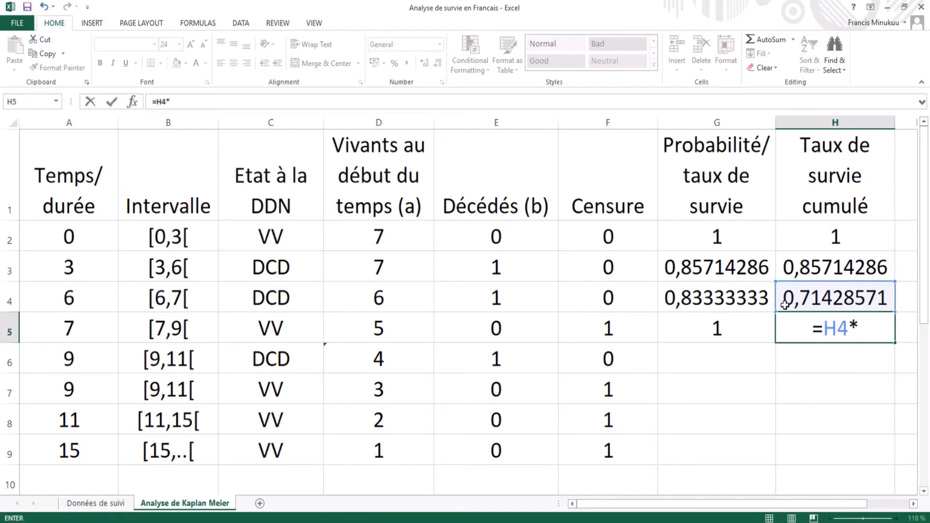
click(749, 298)
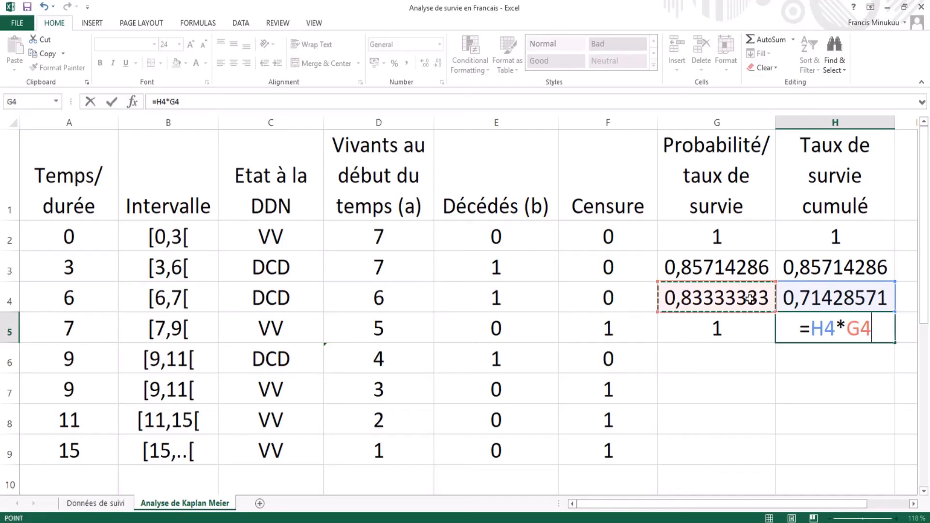
click(734, 325)
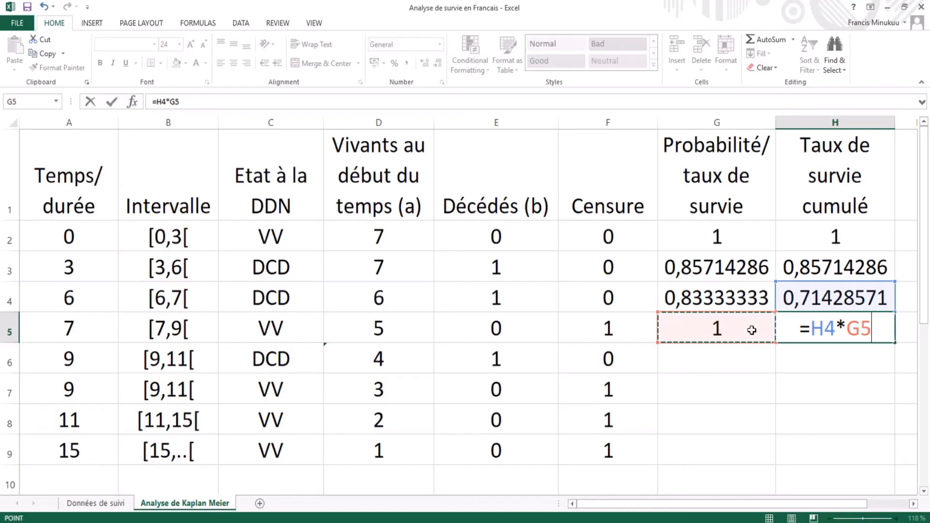
key(Return)
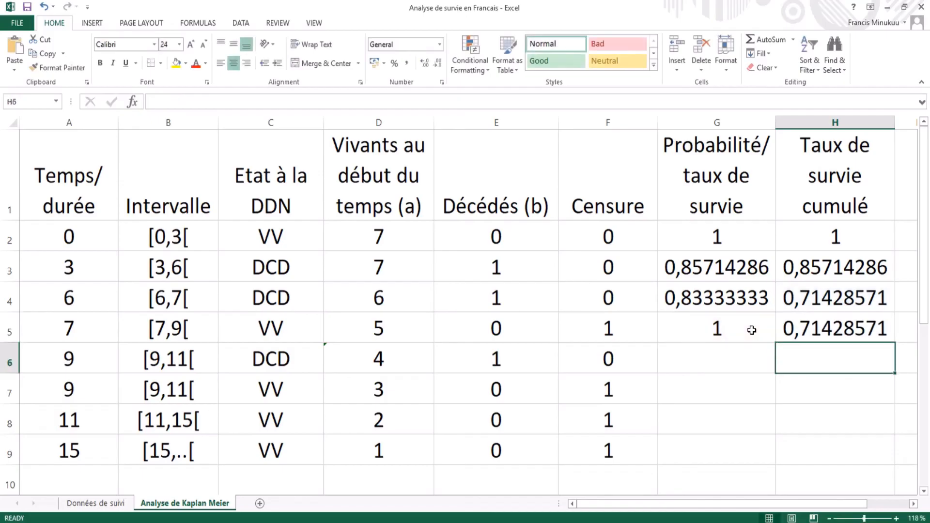
Calculate Probabilité/taux de survie for the deceased subject at time 9 in G6 with the formula =(D6-E6)/D6.
click(718, 359)
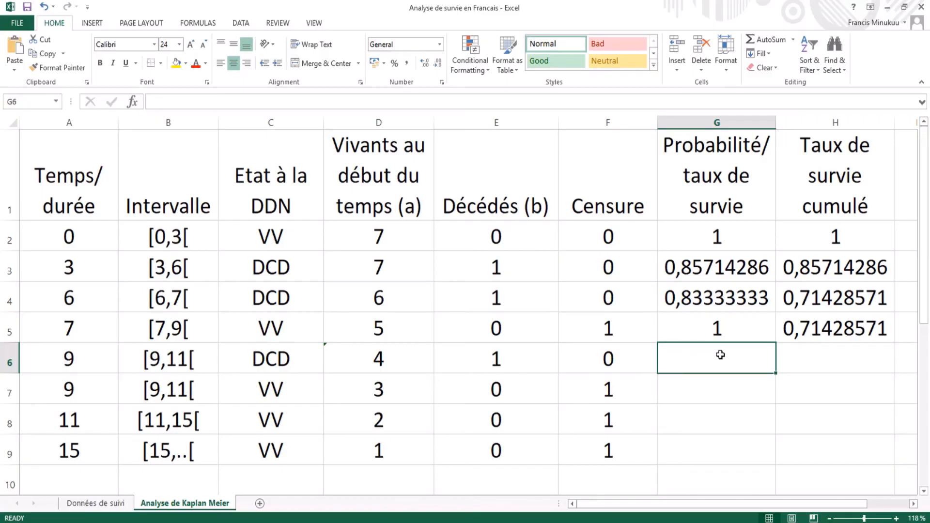
text(=)
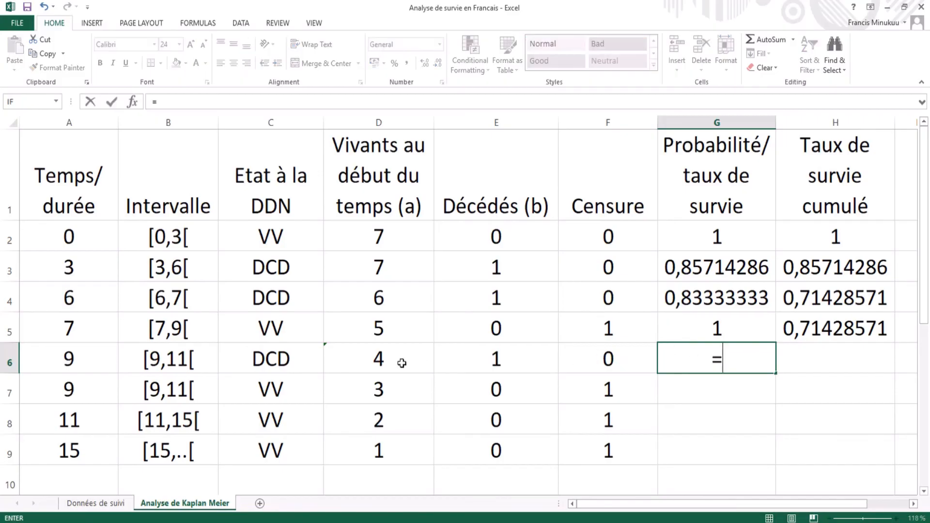
text(()
click(387, 360)
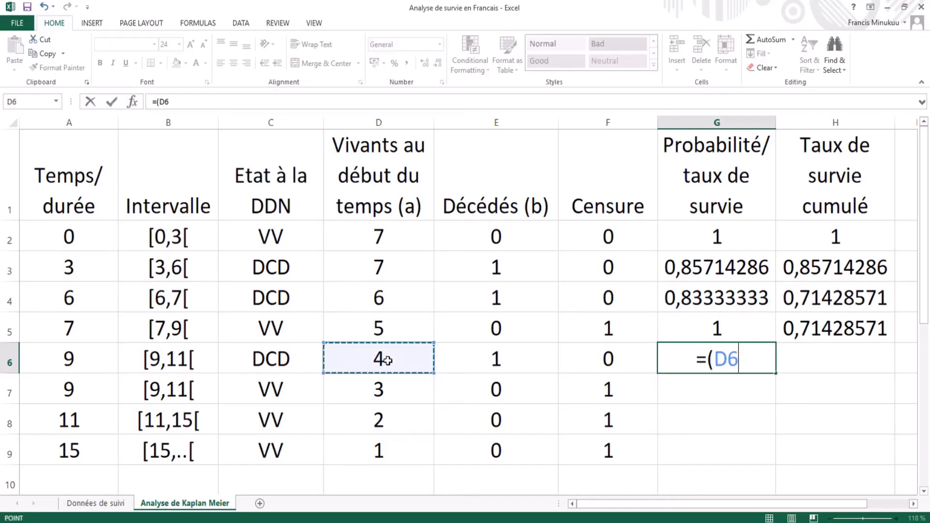
text(-)
click(499, 362)
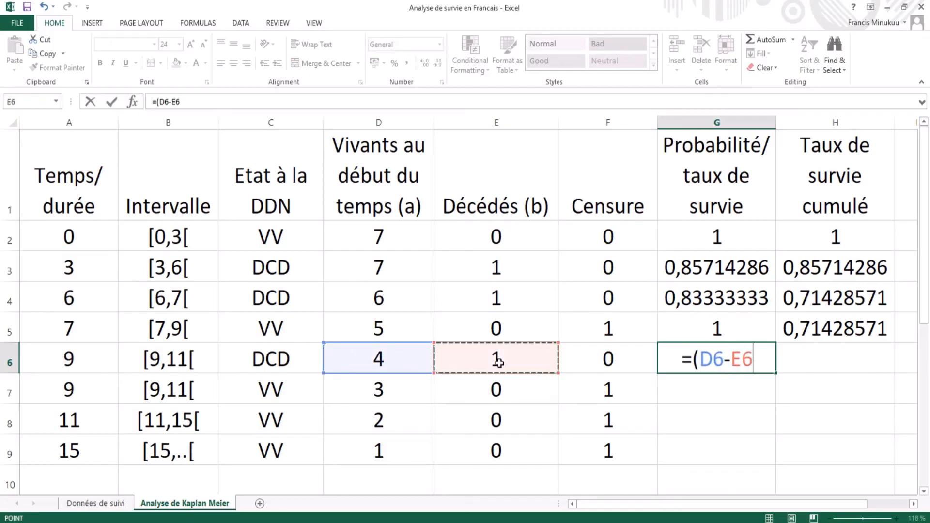
text())
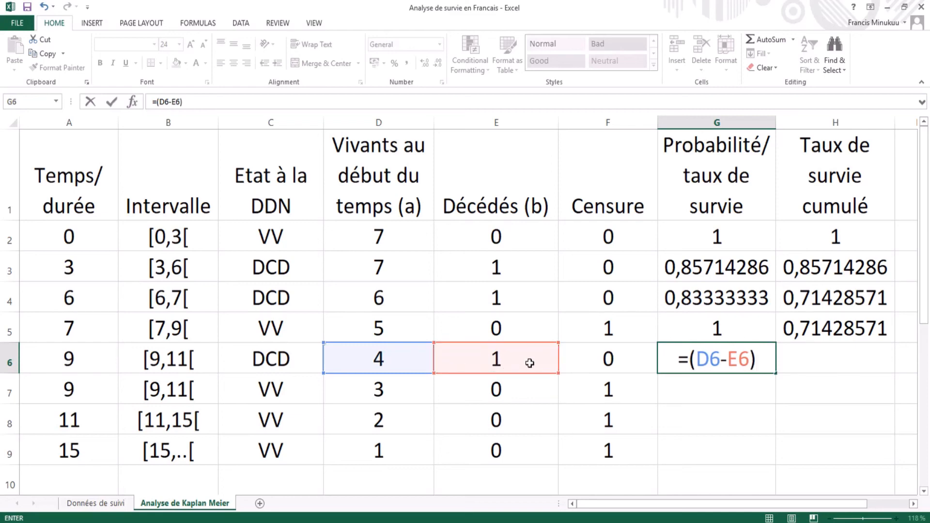
text(/)
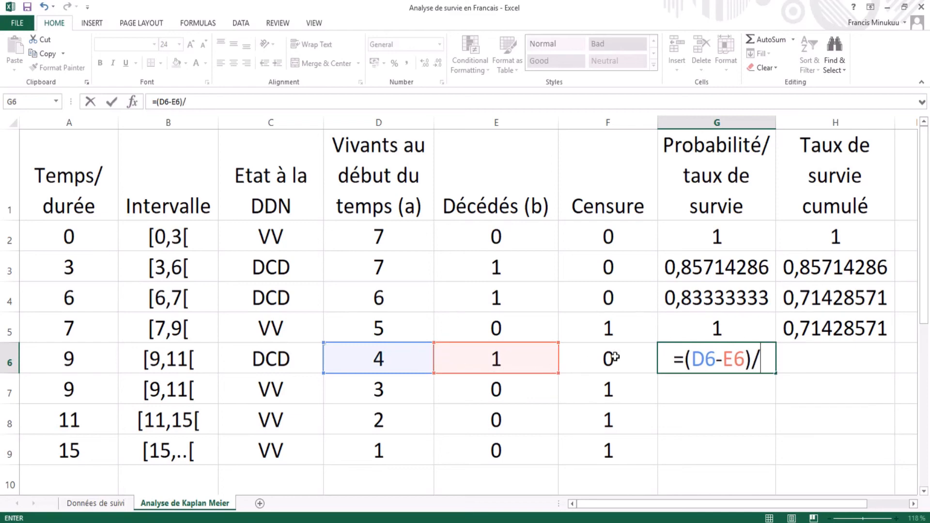
click(396, 359)
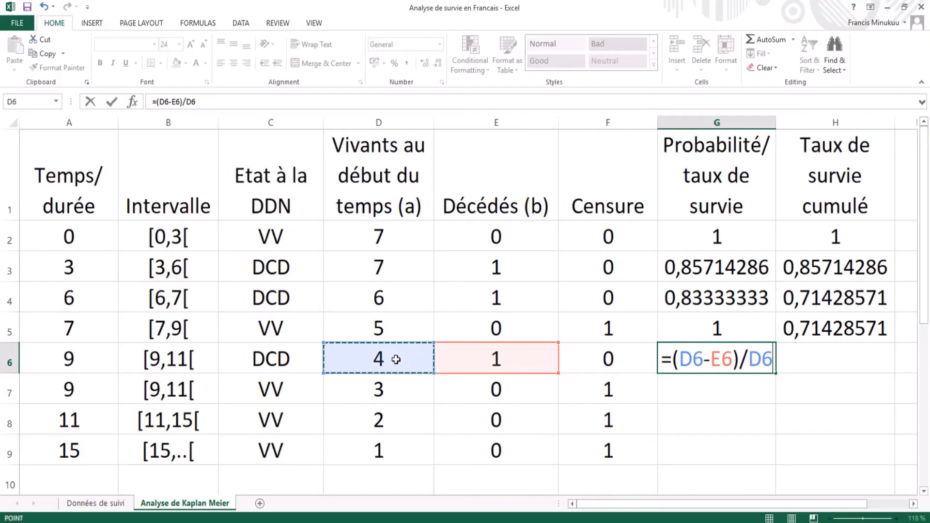
key(Return)
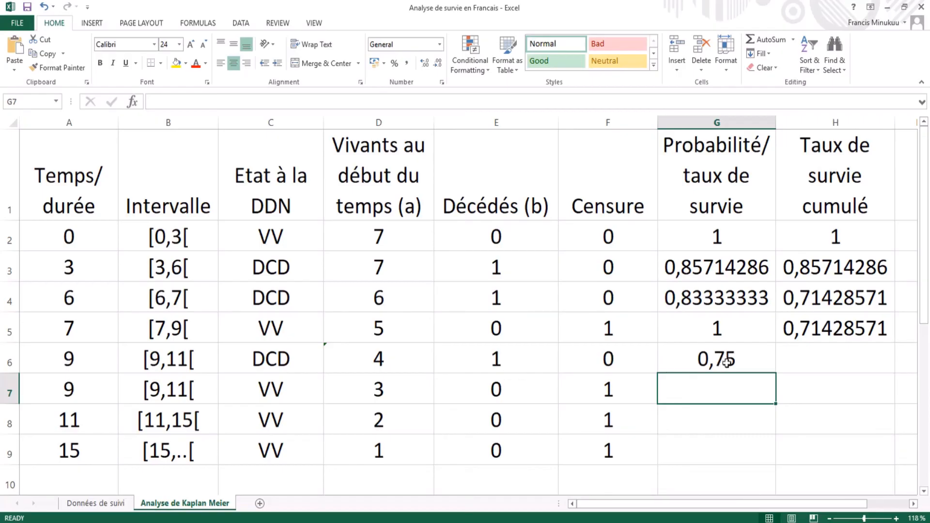
Calculate Taux de survie cumulé for the deceased subject at time 9 in H6 with the formula =H5*G6.
click(807, 357)
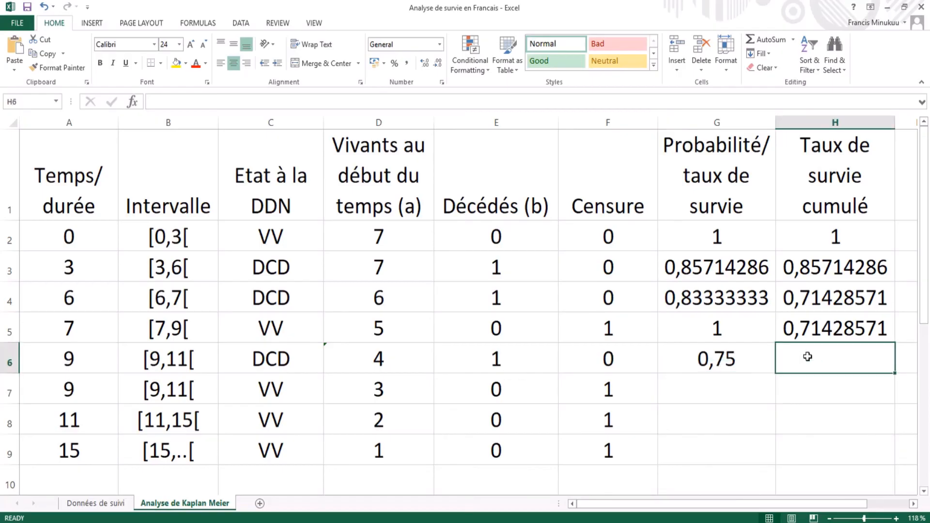
text(=)
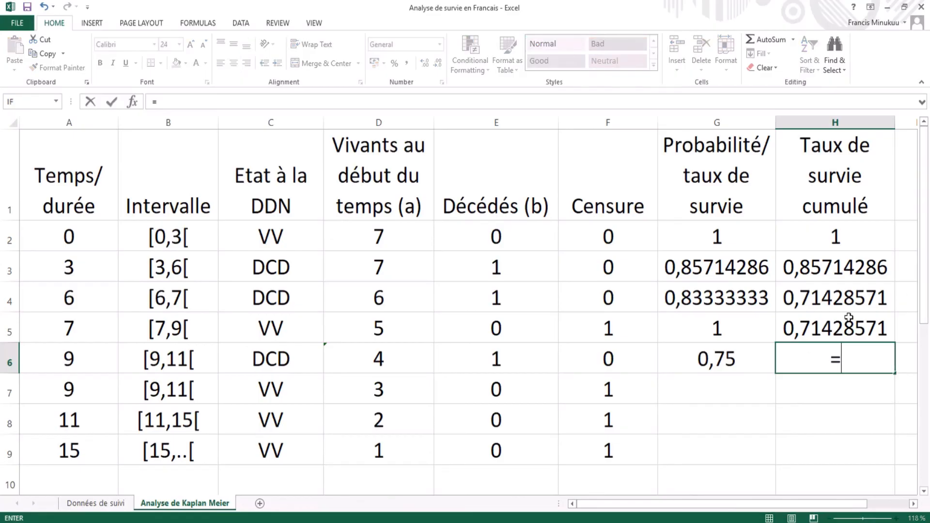
click(836, 328)
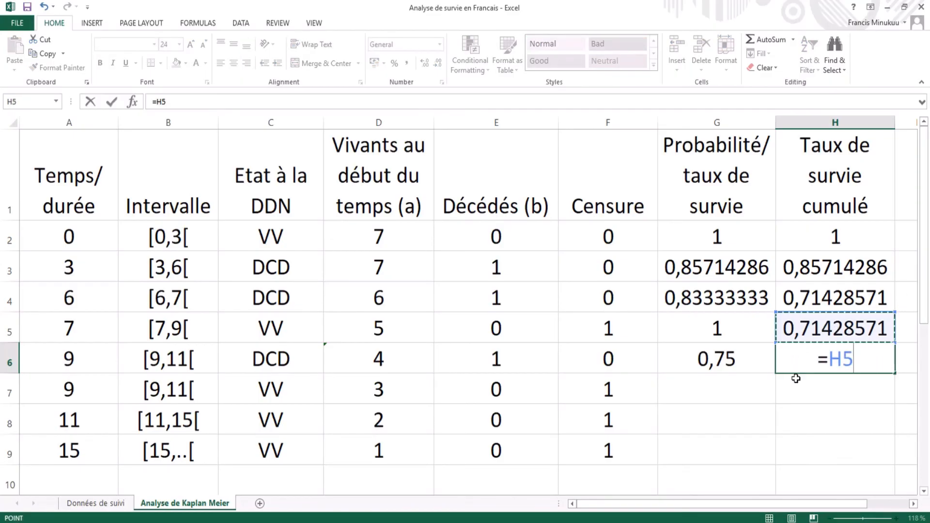
text(*)
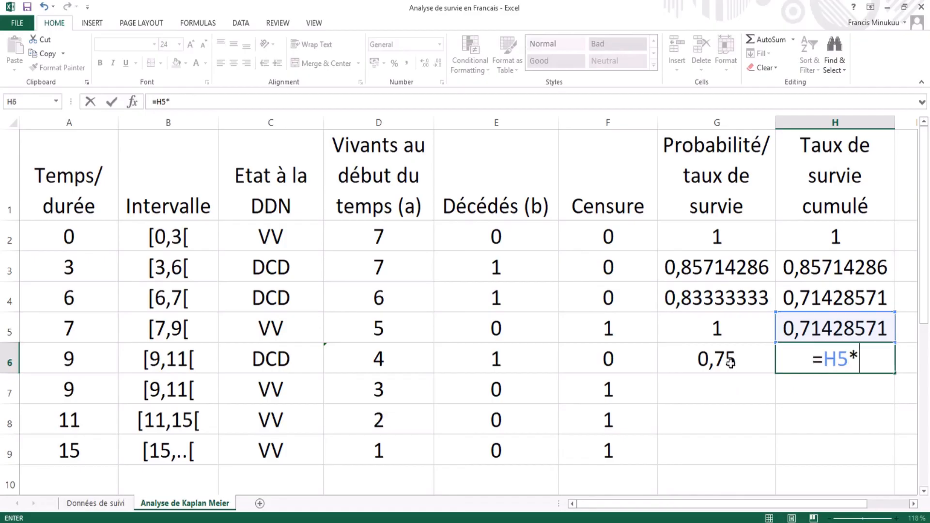
click(731, 360)
key(Return)
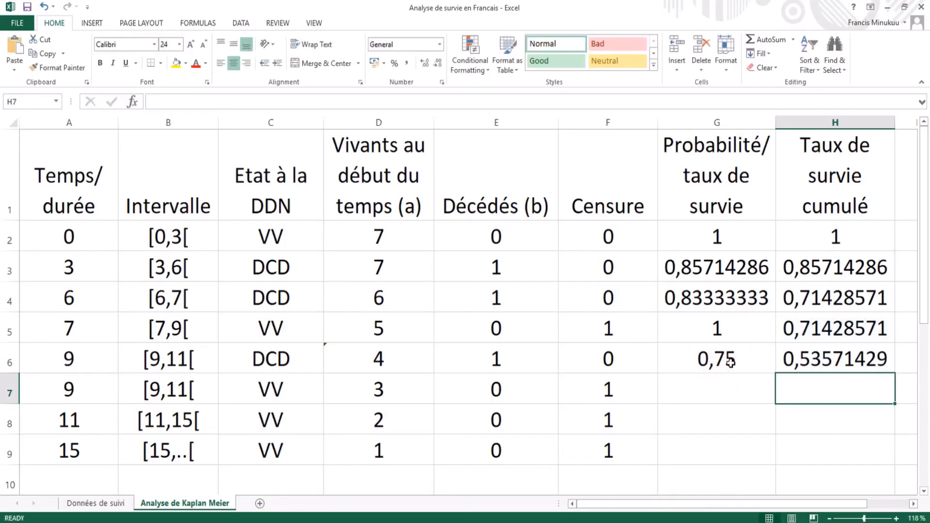
Calculate Probabilité/taux de survie for the censored subject at time 9 in G7 with the formula =(D7-E7)/D7.
click(714, 387)
text(=)
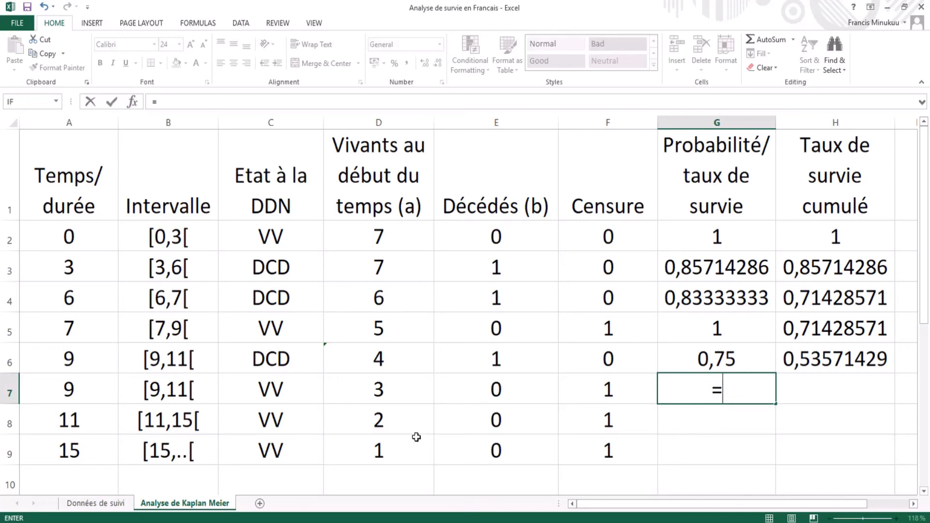
text(()
click(382, 395)
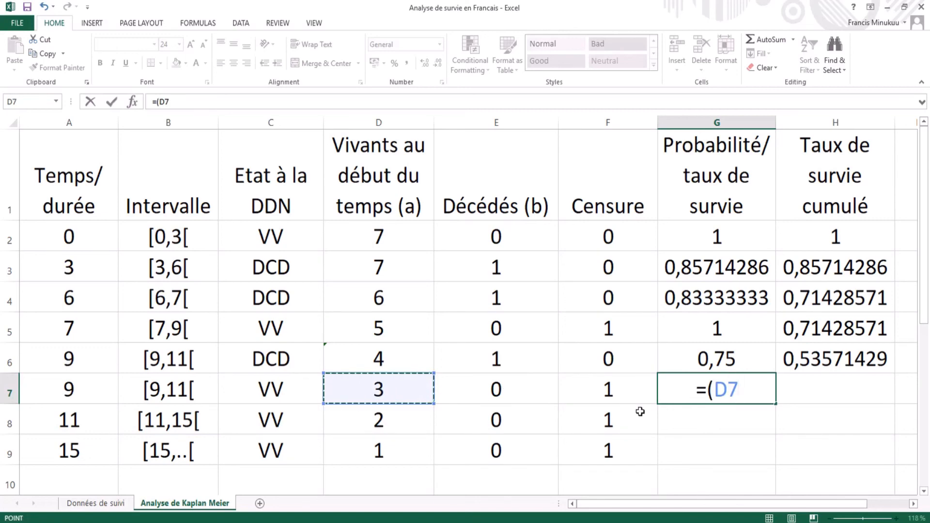
text(-)
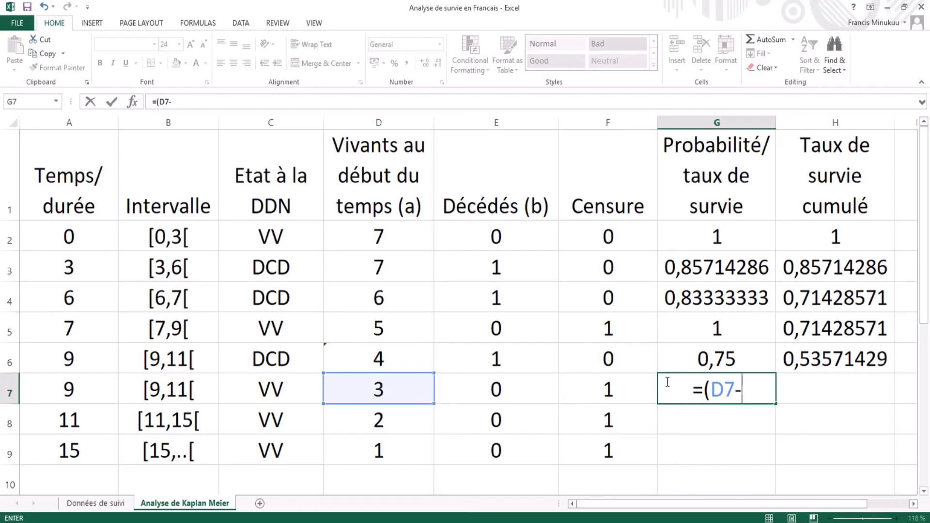
click(505, 394)
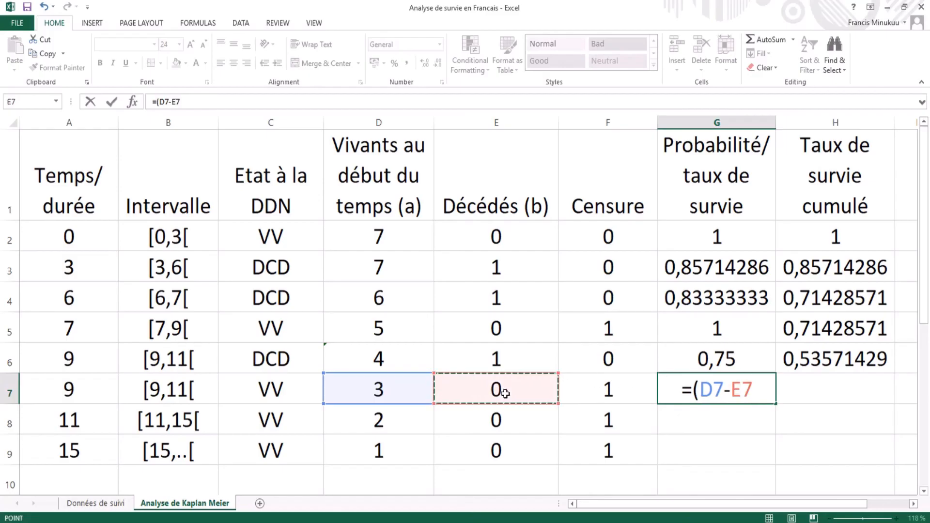
text()/)
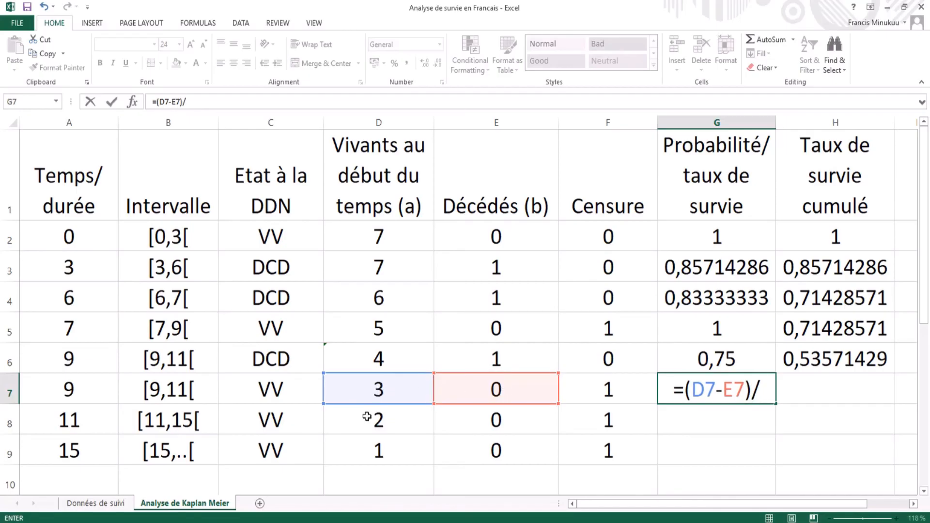
click(386, 396)
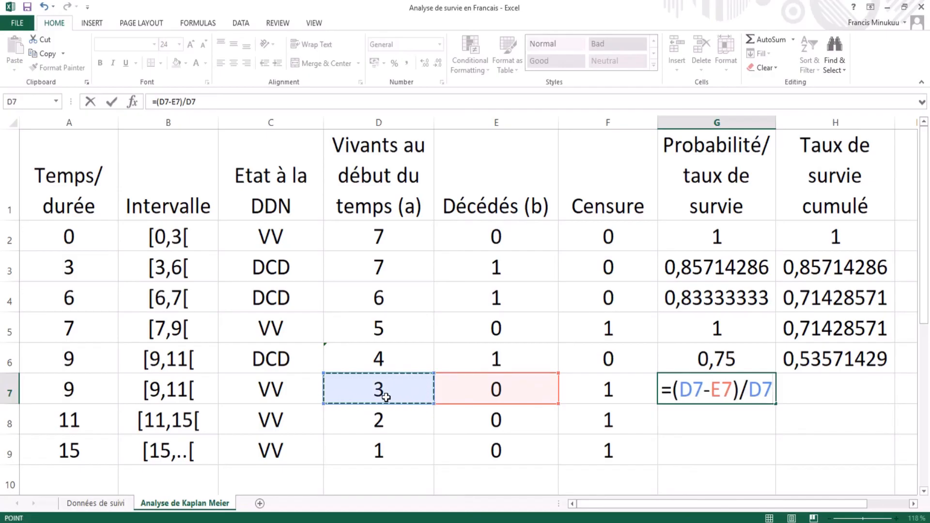
key(Return)
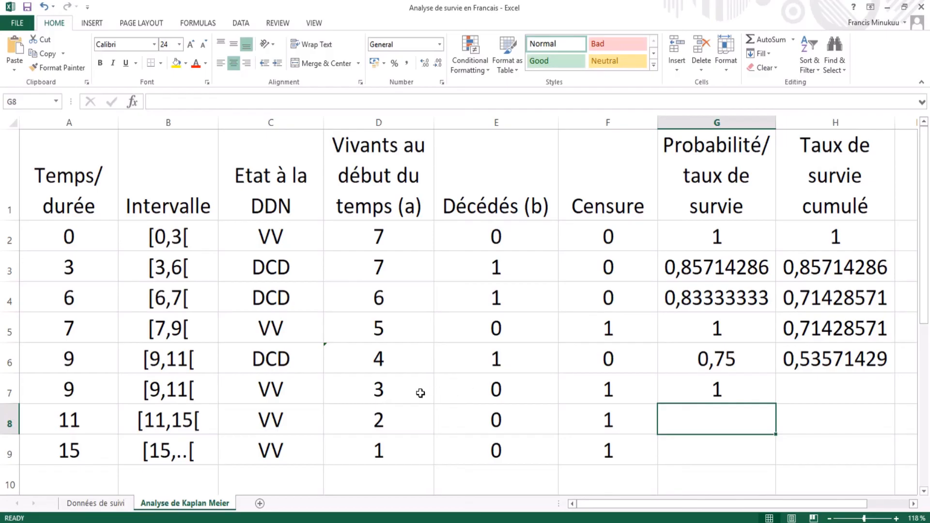
Calculate Taux de survie cumulé for the censored subject at time 9 in H7 with the formula =H6*G7.
click(813, 387)
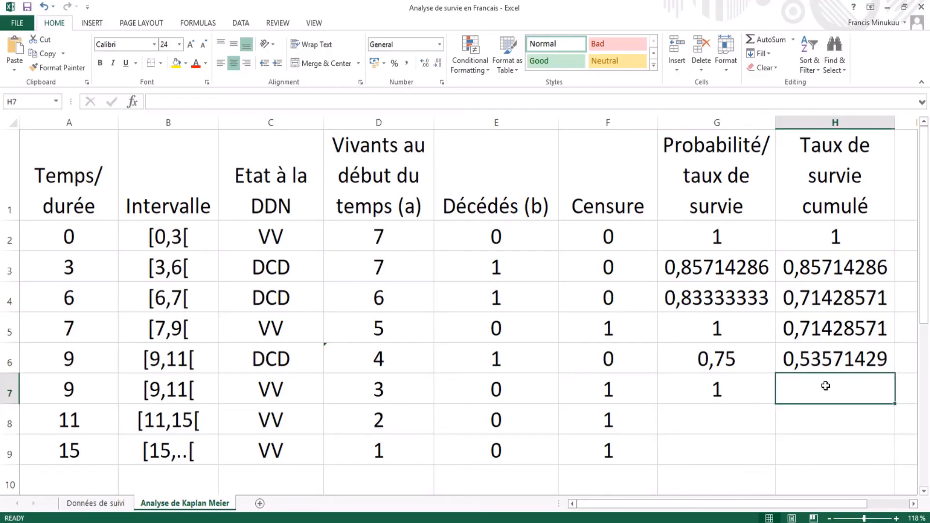
text(=)
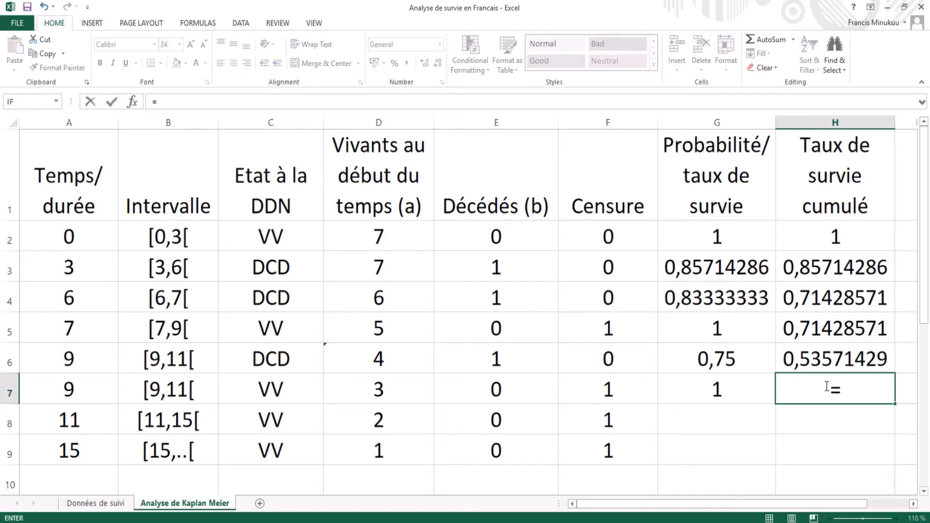
click(853, 360)
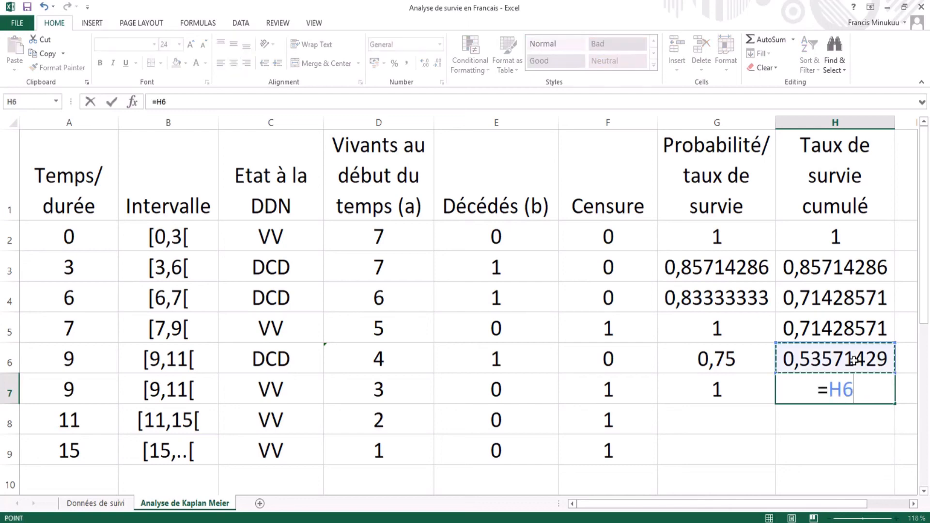
text(*)
click(746, 392)
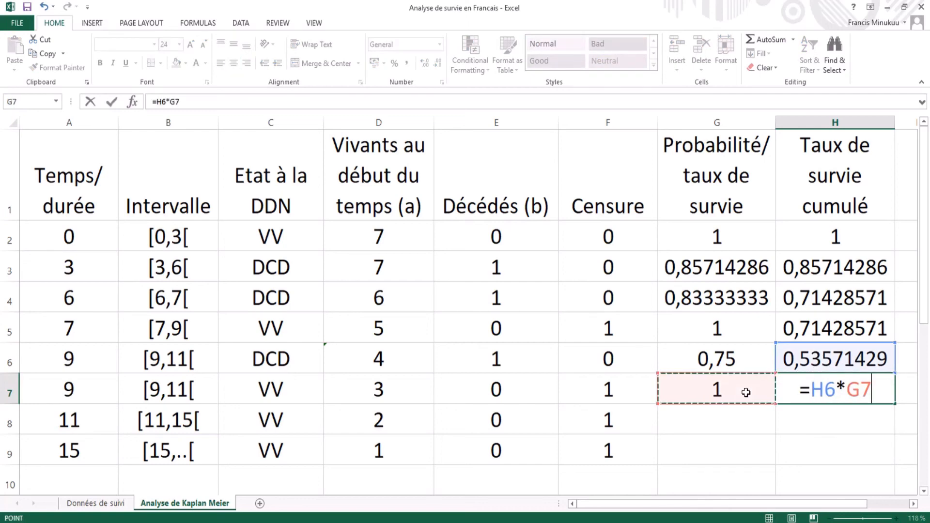
key(Return)
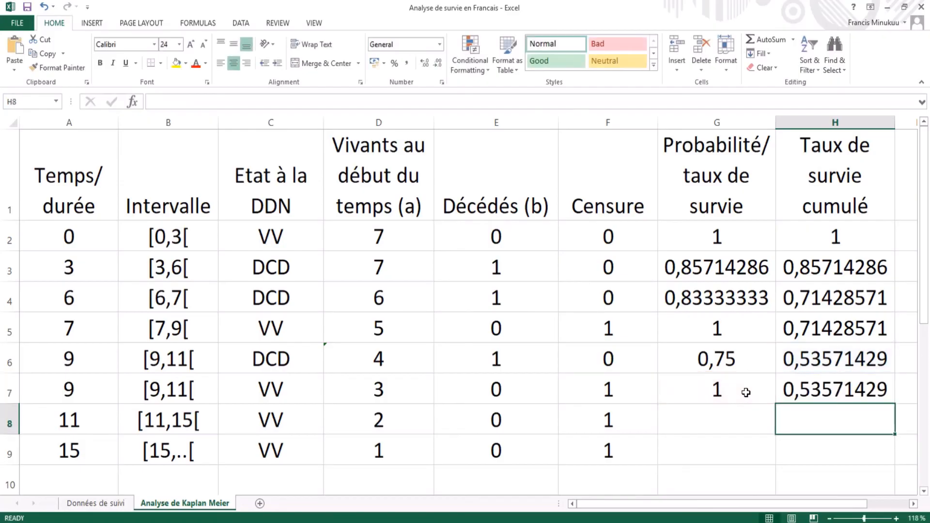
Calculate Probabilité/taux de survie for the subject at time 11 in G8 with the formula =(D8-E8)/D8.
click(717, 425)
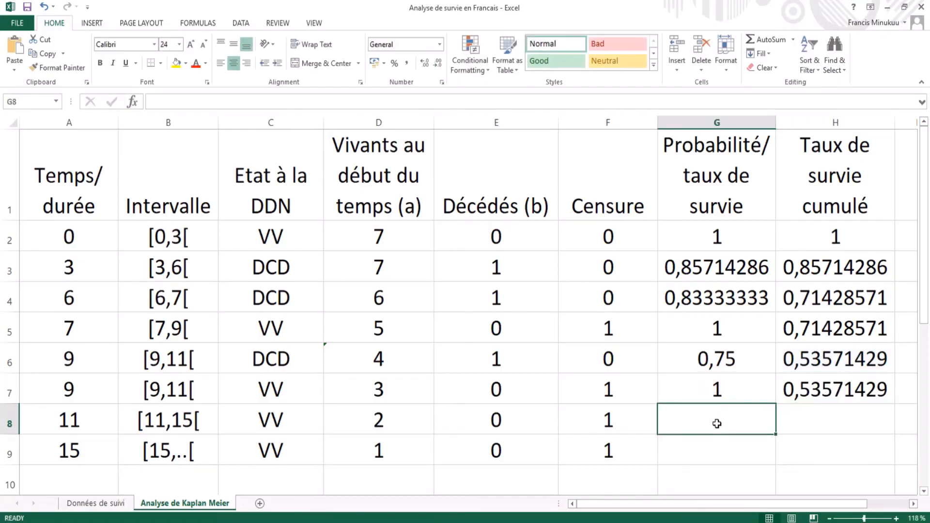
text(=)
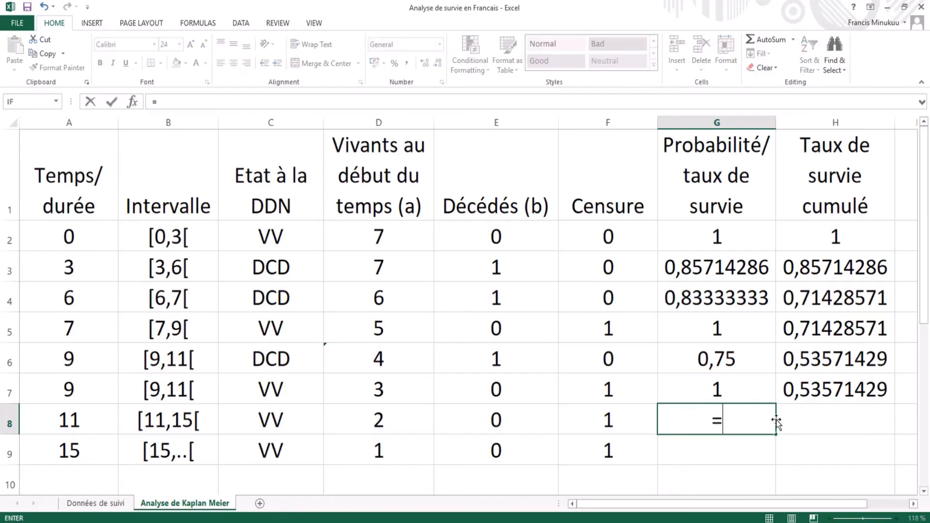
text(()
click(390, 421)
text(-)
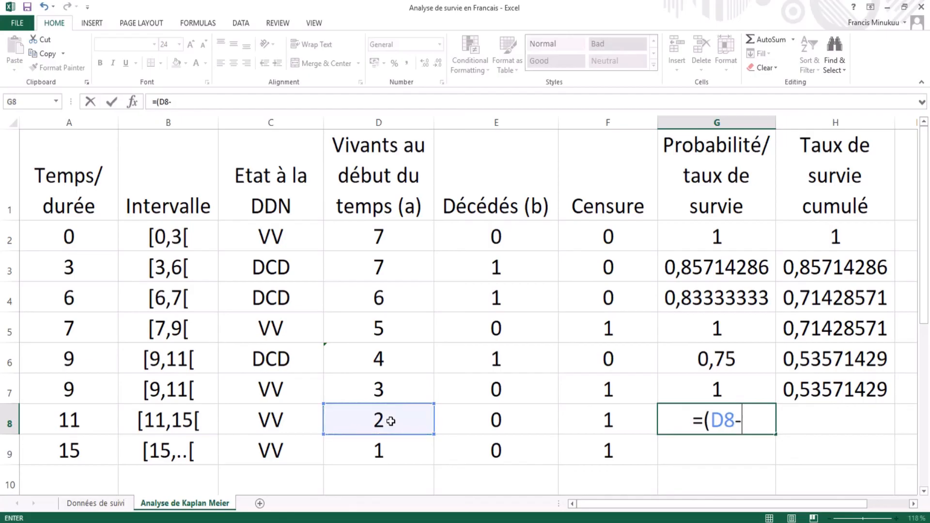
click(498, 419)
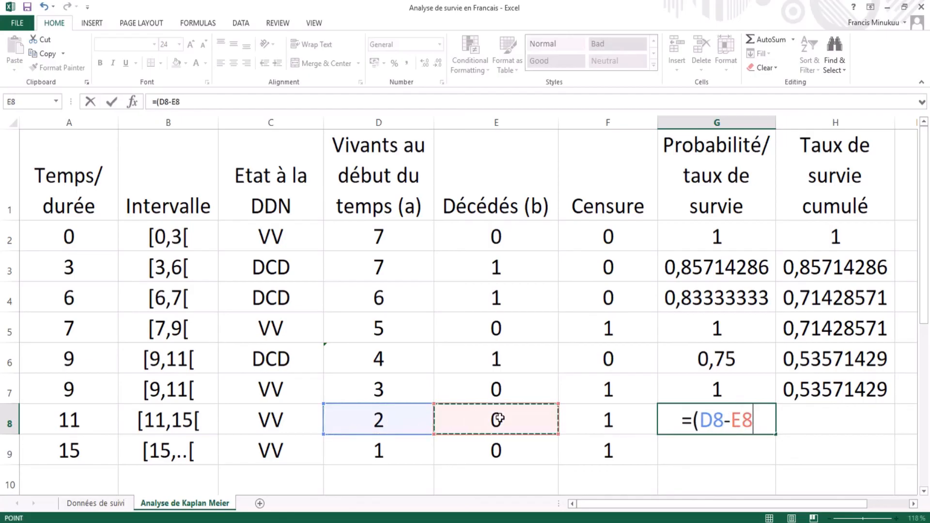
text())
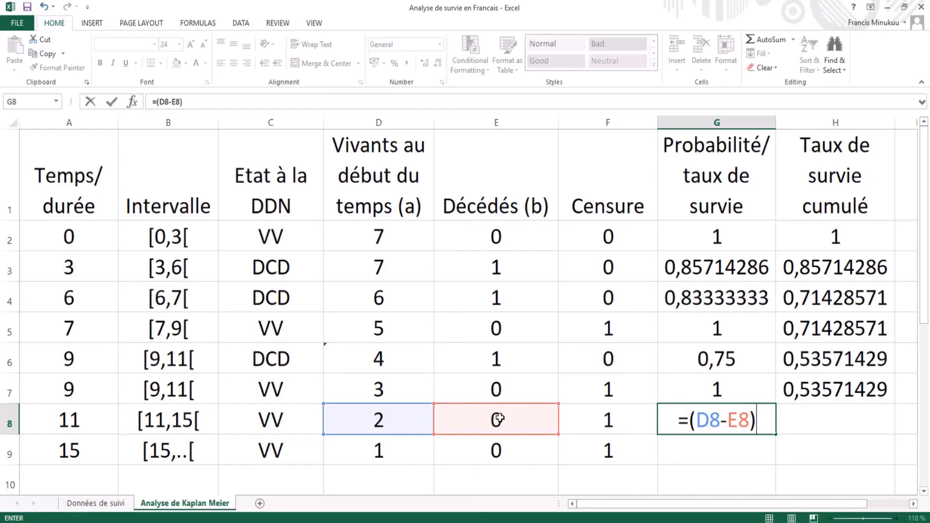
text(/)
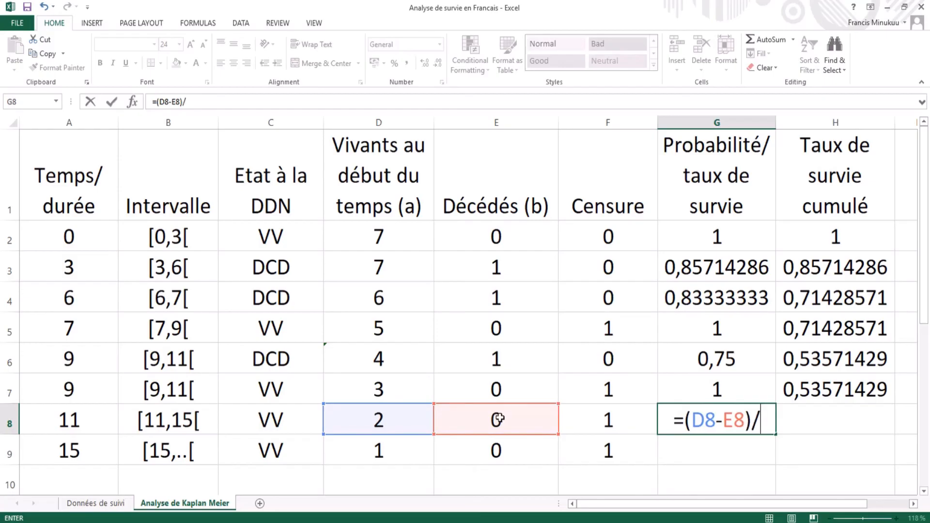
click(380, 425)
key(Return)
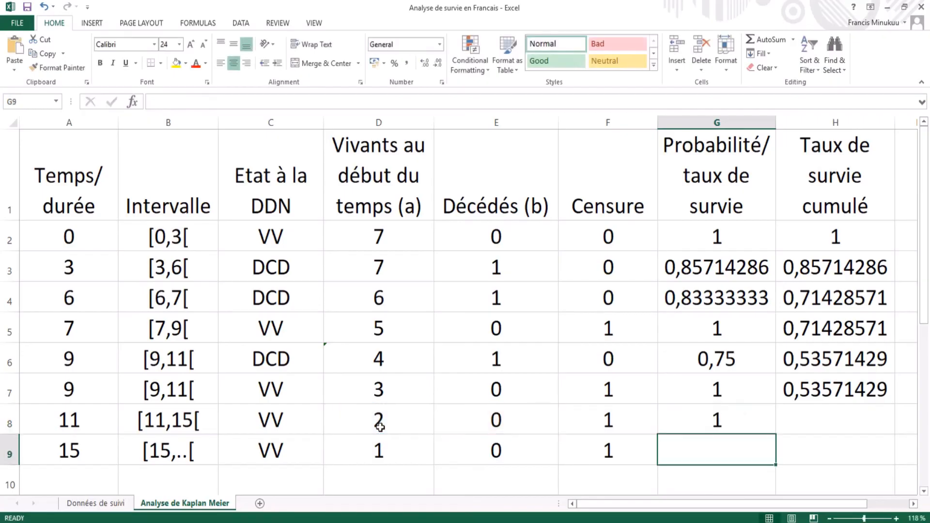
Calculate Taux de survie cumulé for the subject at time 11 in H8 with the formula =H7*G8.
click(825, 422)
text(=)
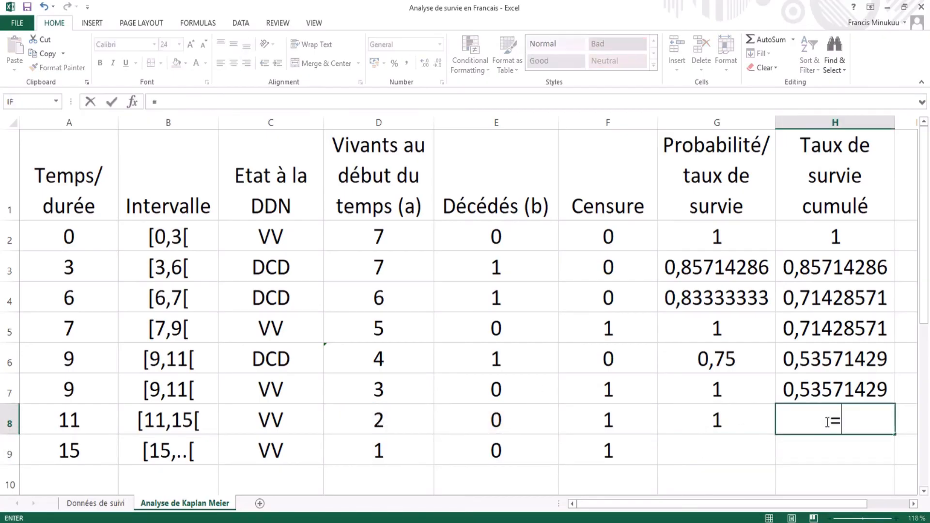
click(839, 389)
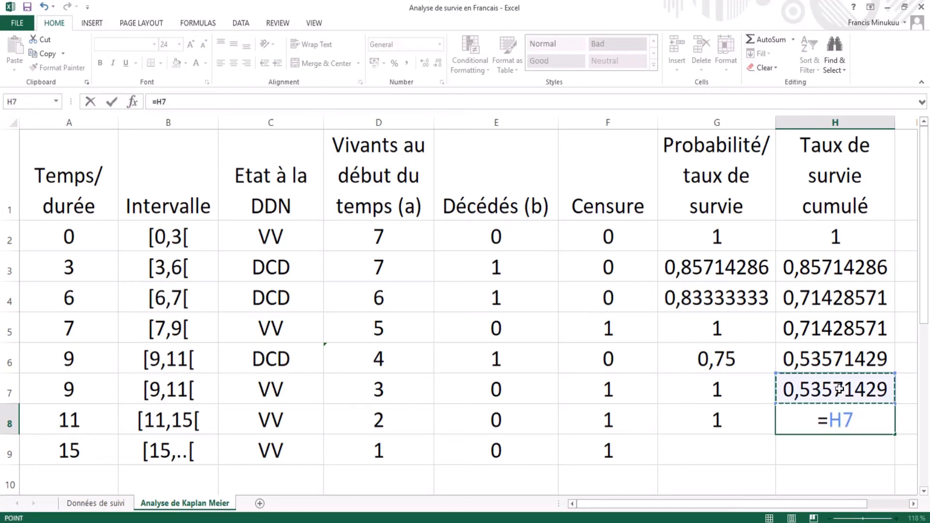
text(*)
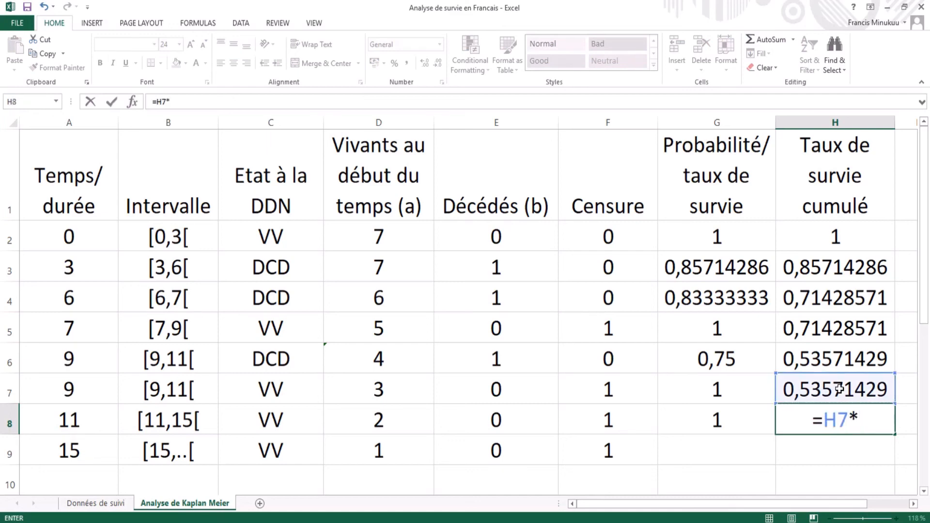
click(738, 419)
key(Return)
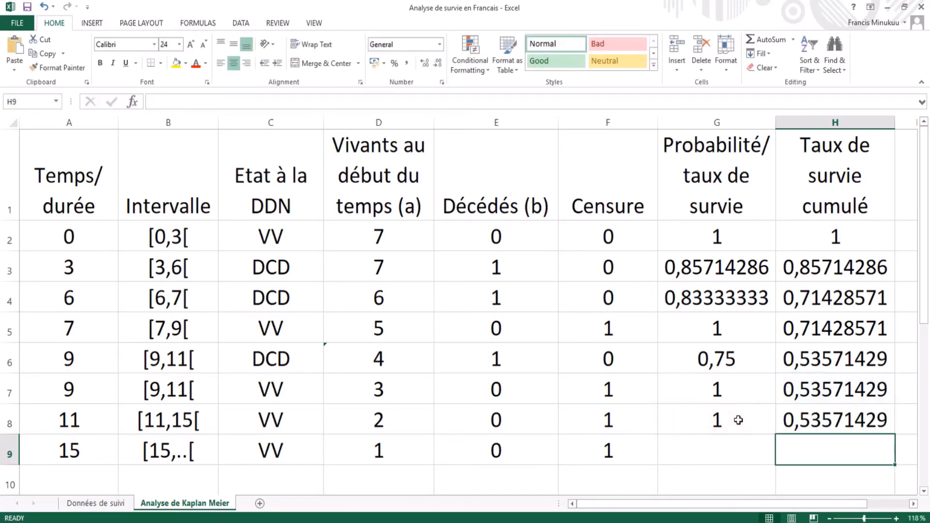
Calculate Probabilité/taux de survie for the subject at time 15 in G9 with the formula =(D9-E9)/D9.
click(710, 446)
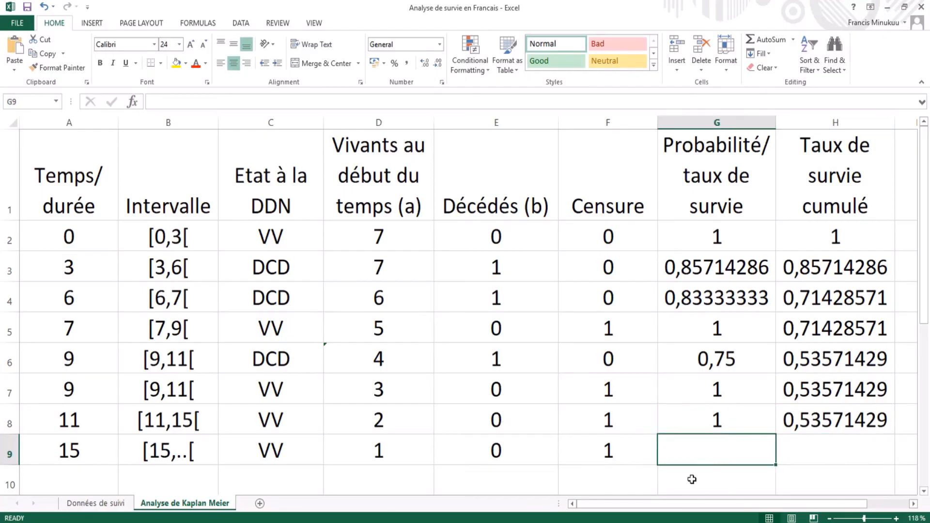
text(=)
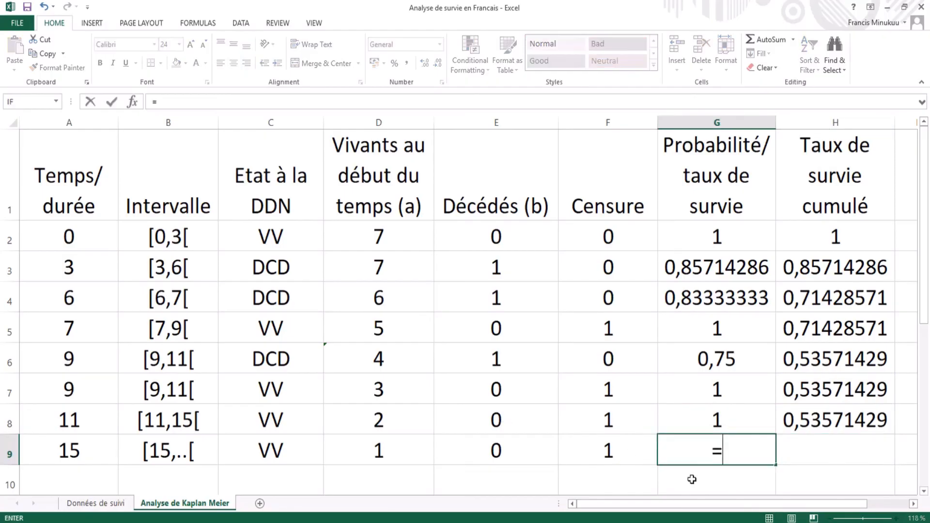
click(407, 450)
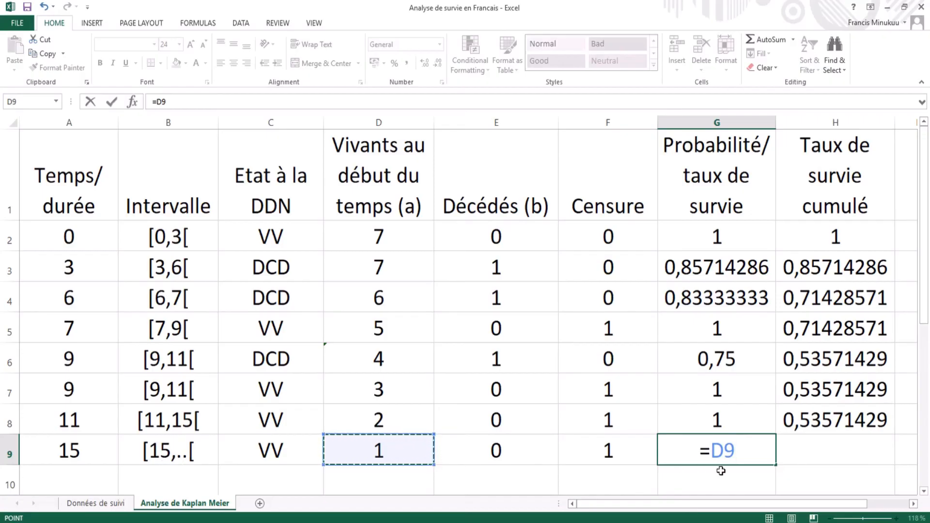
key(BackSpace)
key(BackSpace)
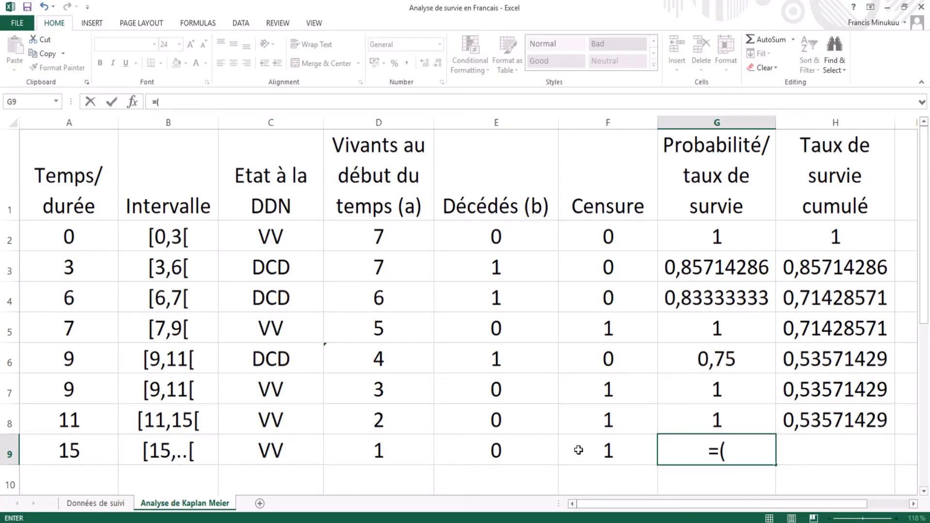
click(406, 455)
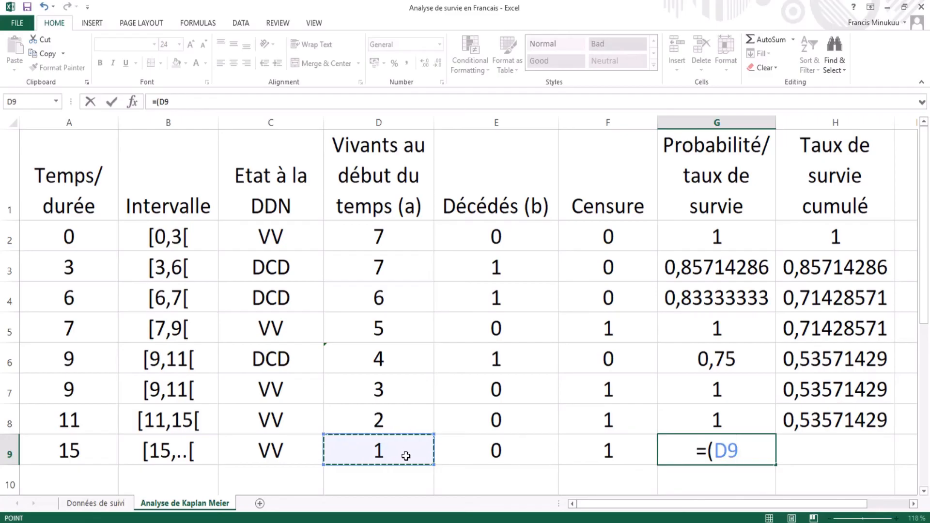
text(-)
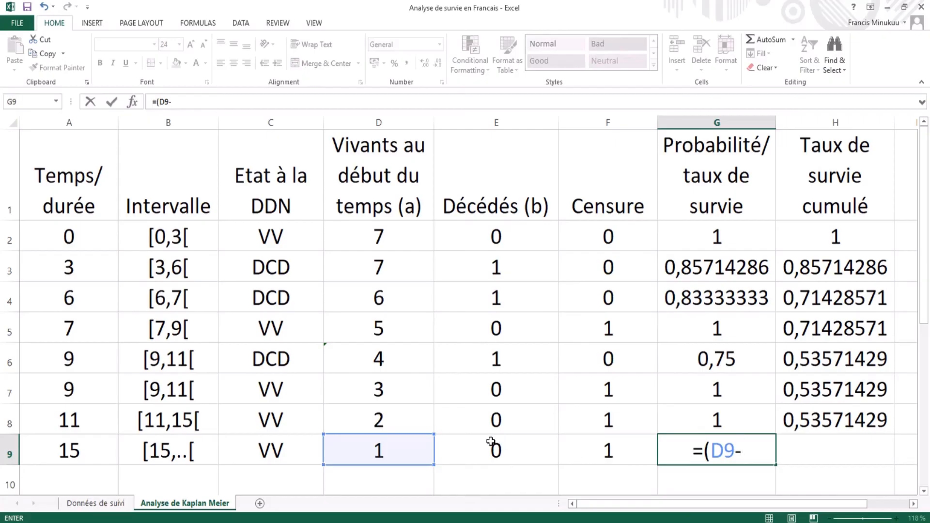
click(532, 454)
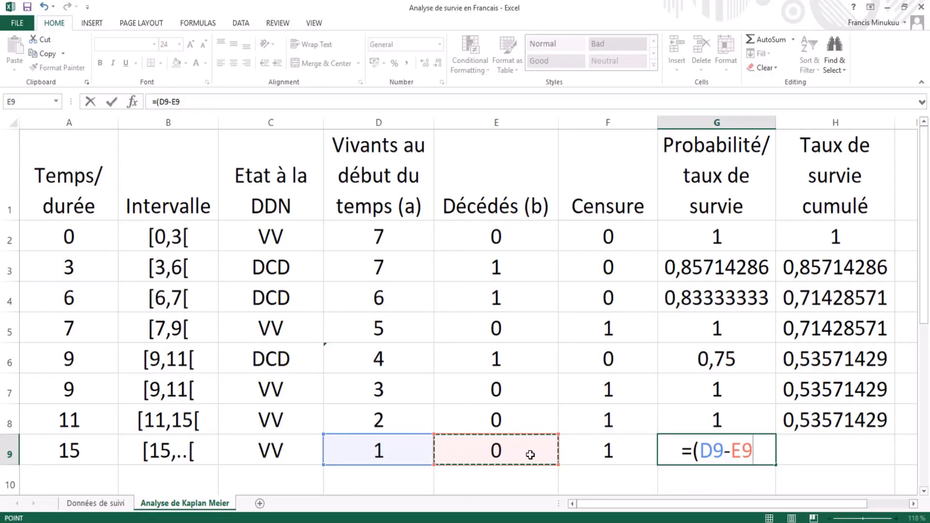
text())
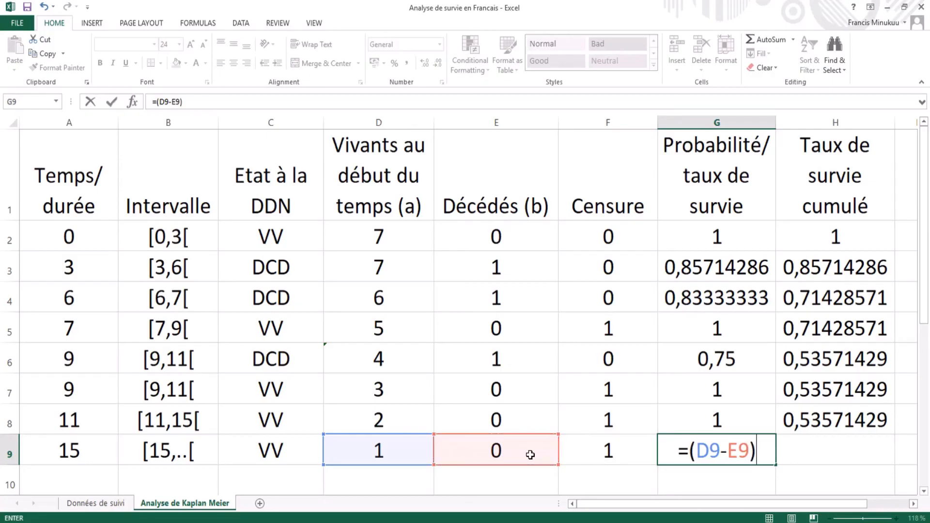
text(/)
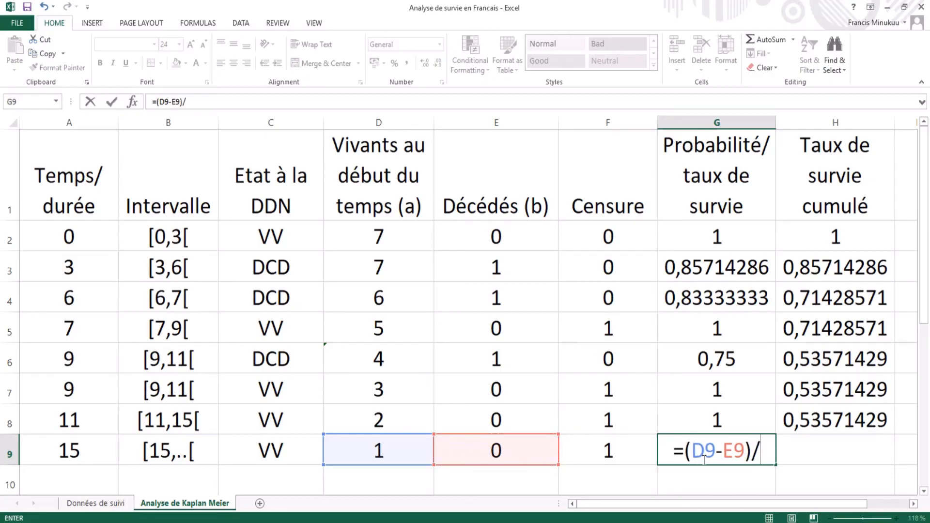
click(411, 452)
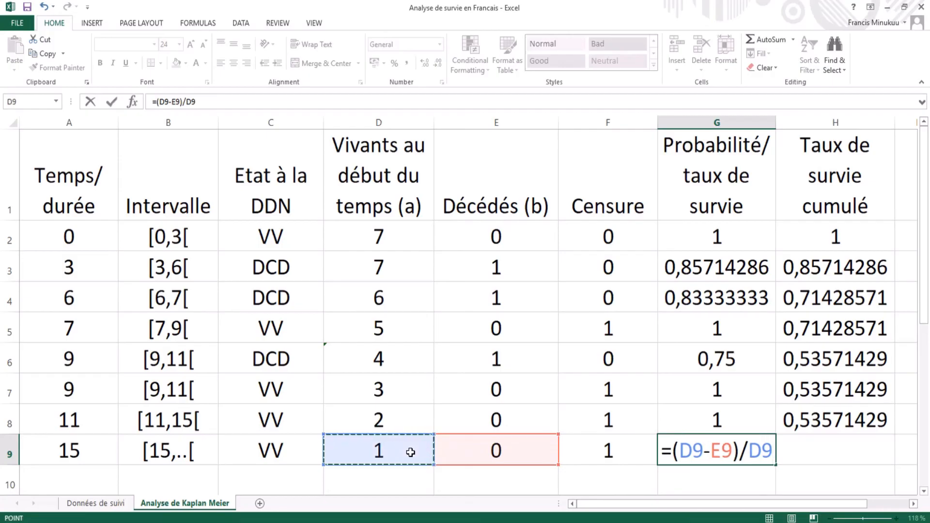
key(Return)
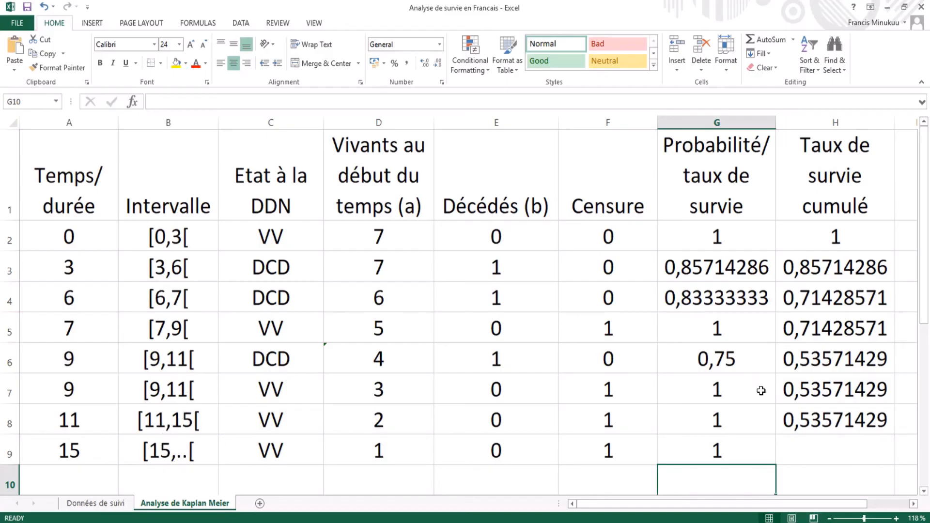
Calculate Taux de survie cumulé for the subject at time 15 in H9 with the formula =H8*G9.
click(839, 446)
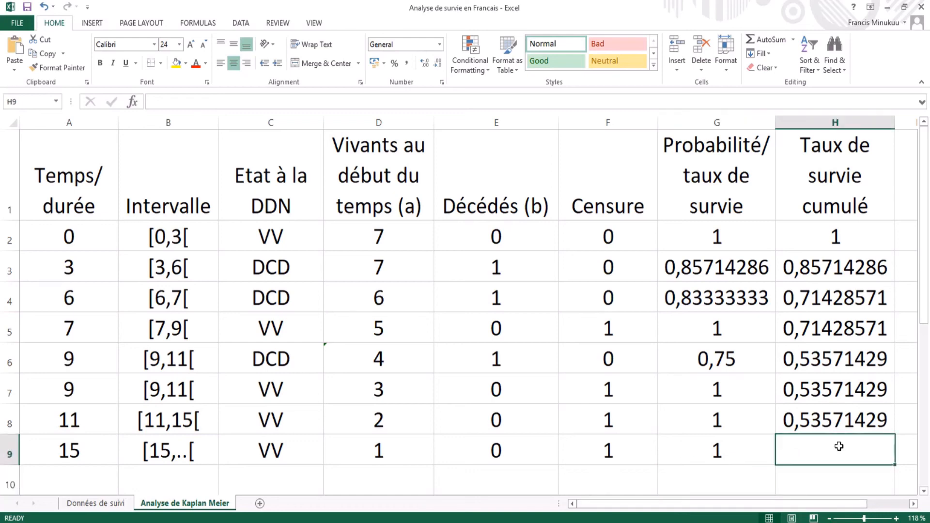
text(=)
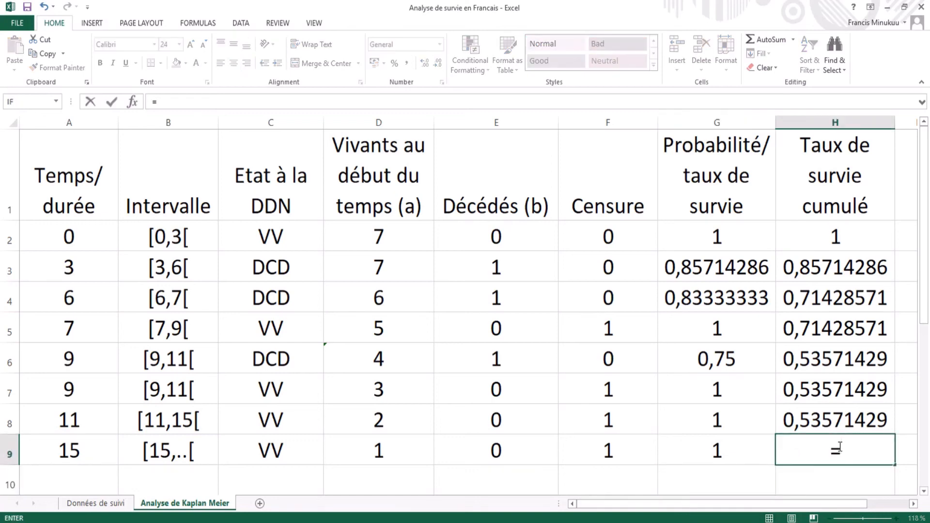
click(869, 425)
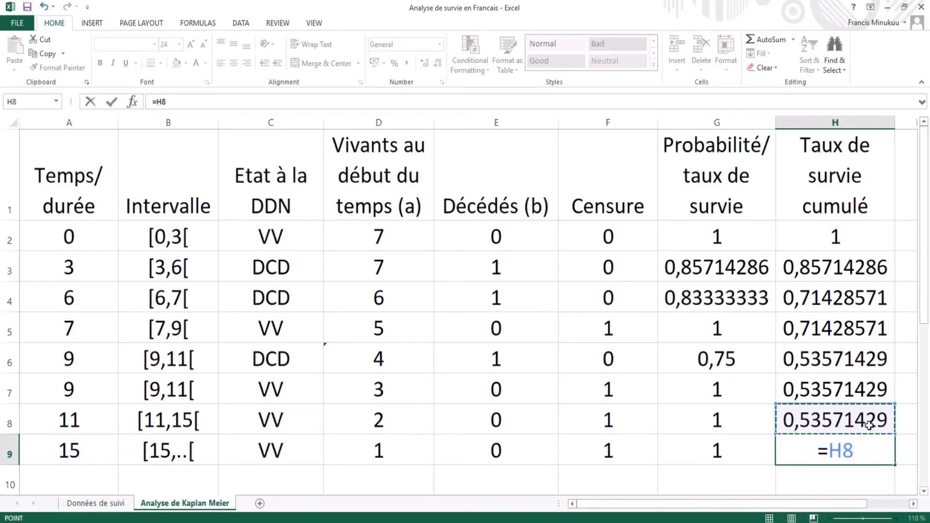
text(*)
click(731, 458)
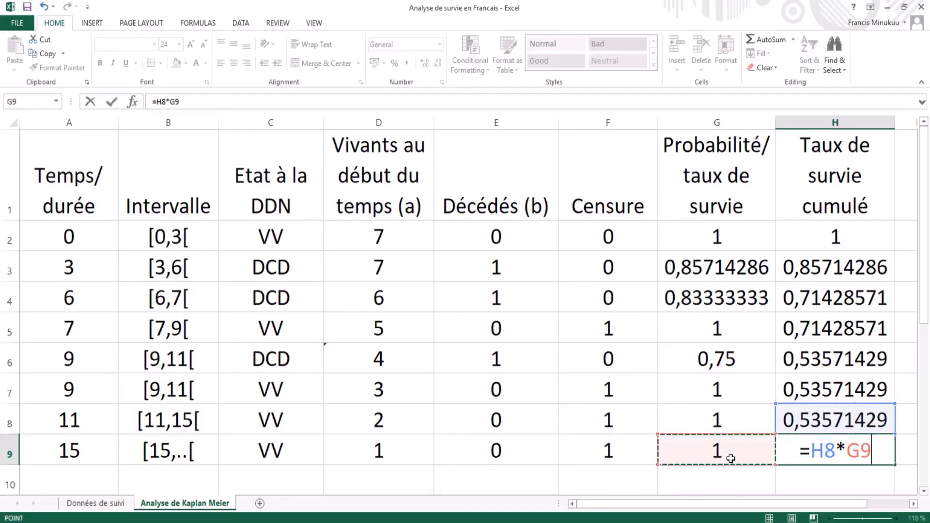
key(Return)
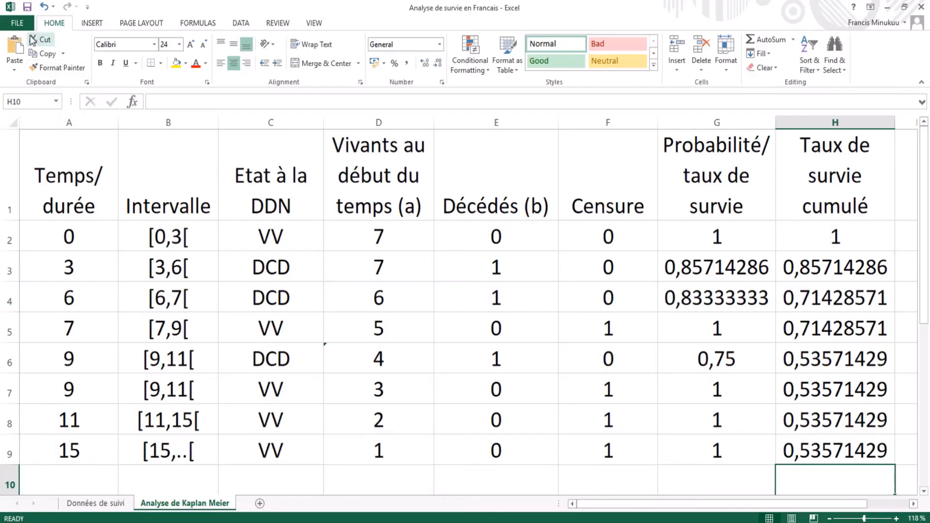
Check in the Excel options' add-ins manager whether Analysis ToolPak is enabled, and close the list of available add-ins without changing it.
click(18, 22)
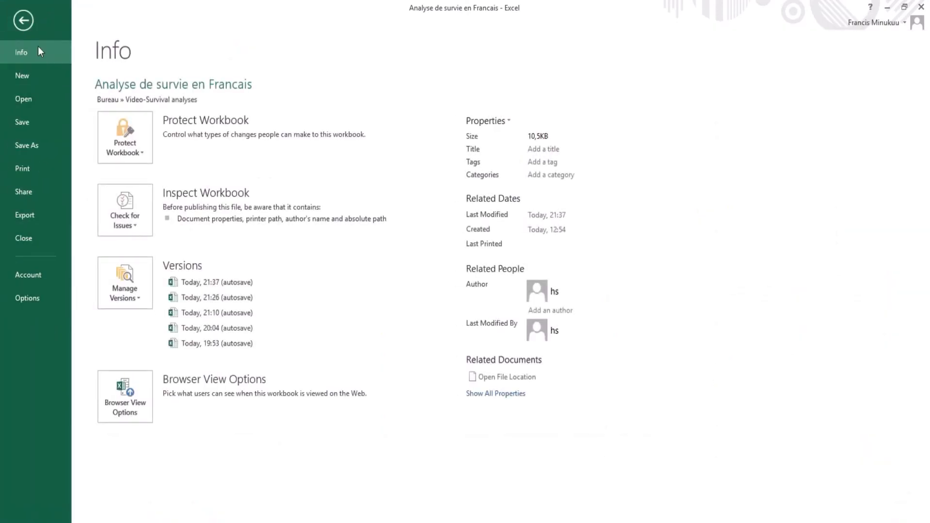
click(31, 22)
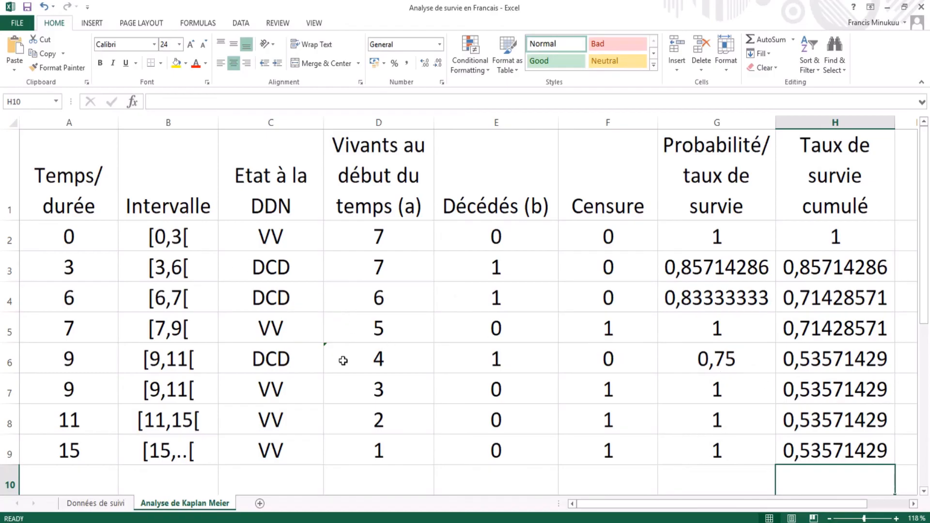
click(16, 22)
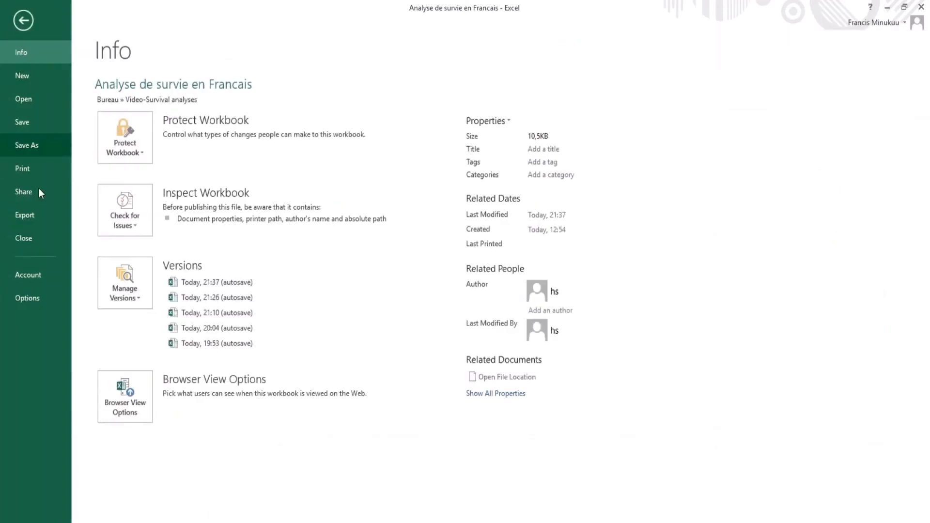
click(34, 296)
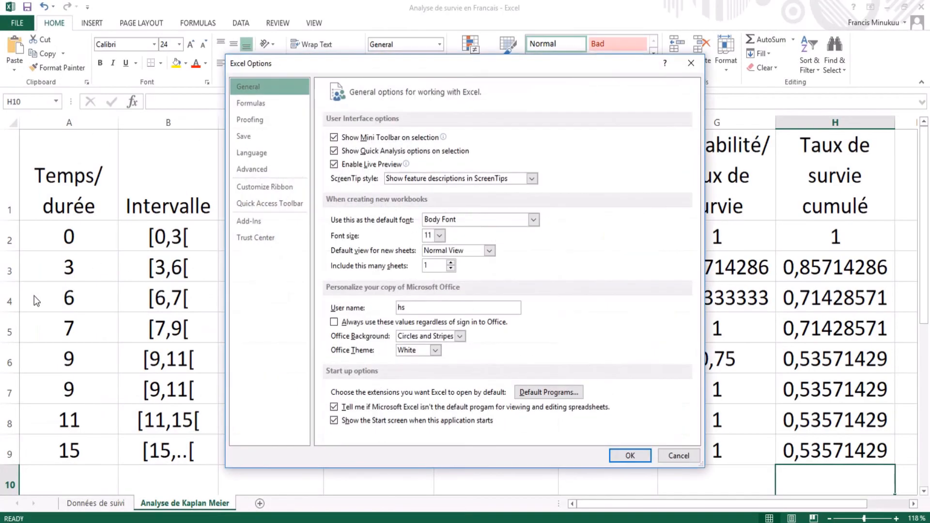
click(255, 224)
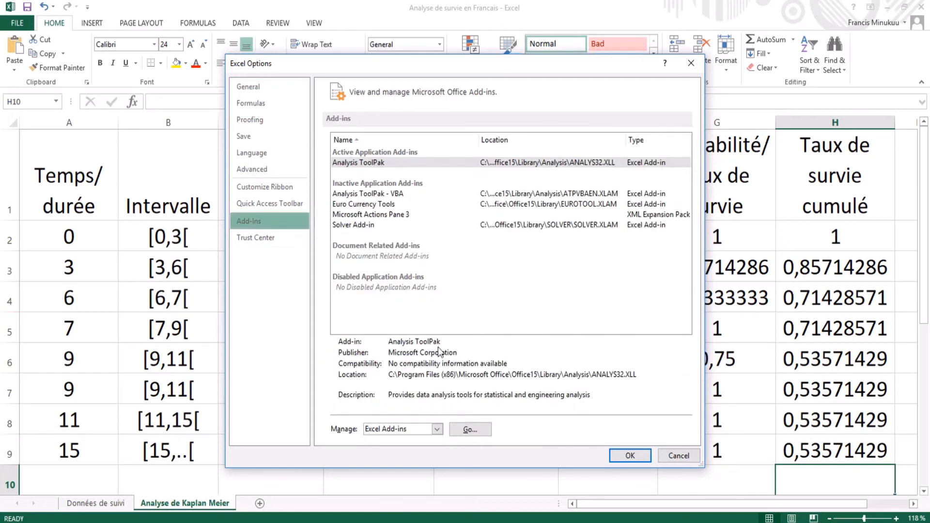
click(469, 429)
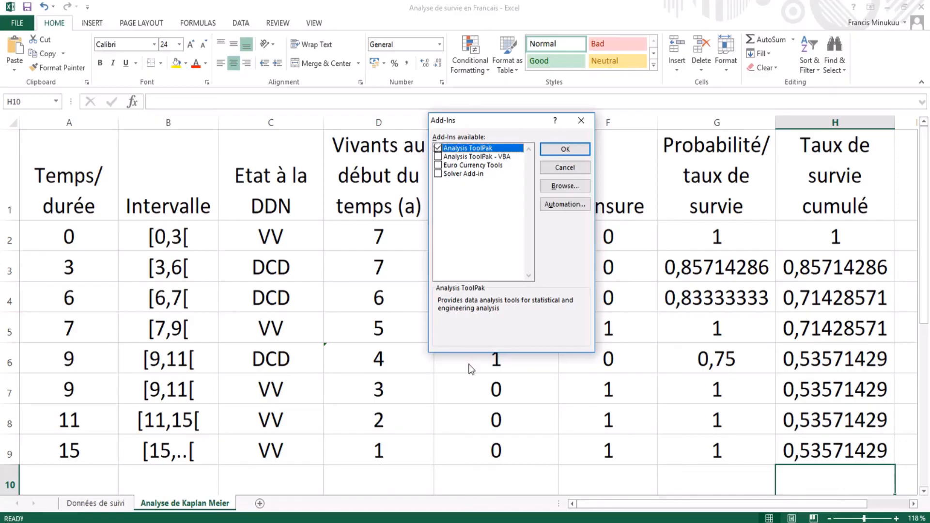
click(581, 120)
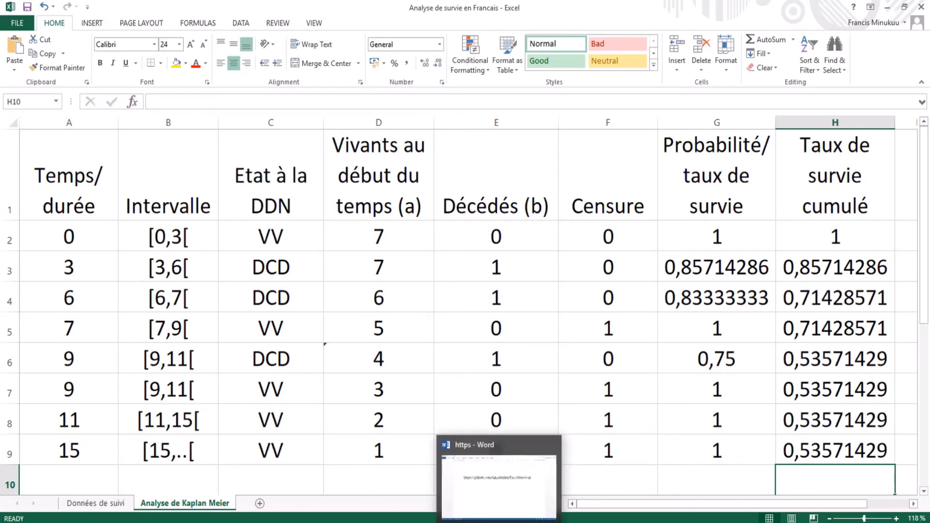
Switch to the Word document named https that holds the GitHub link to ExcelSurvival.
click(500, 522)
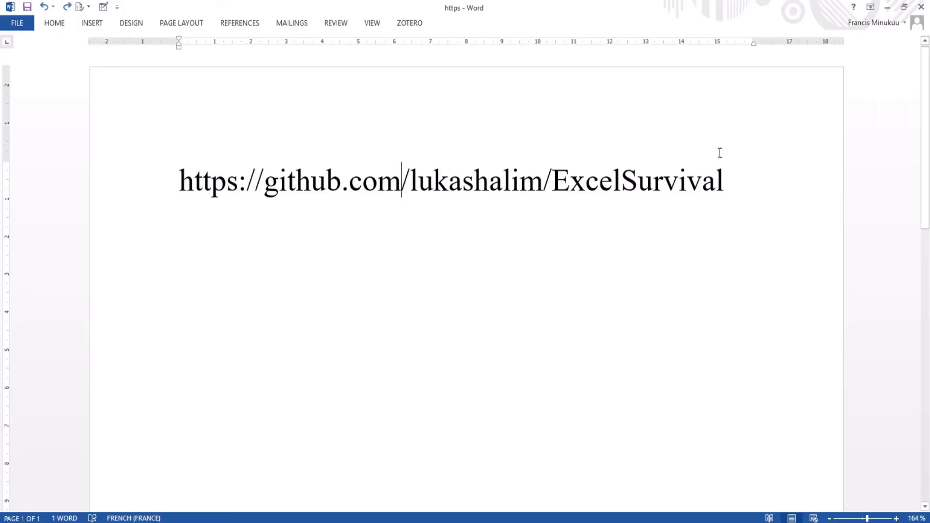
Copy the full ExcelSurvival GitHub address from the document.
click(727, 184)
drag(727, 184, 185, 181)
key(ctrl+c)
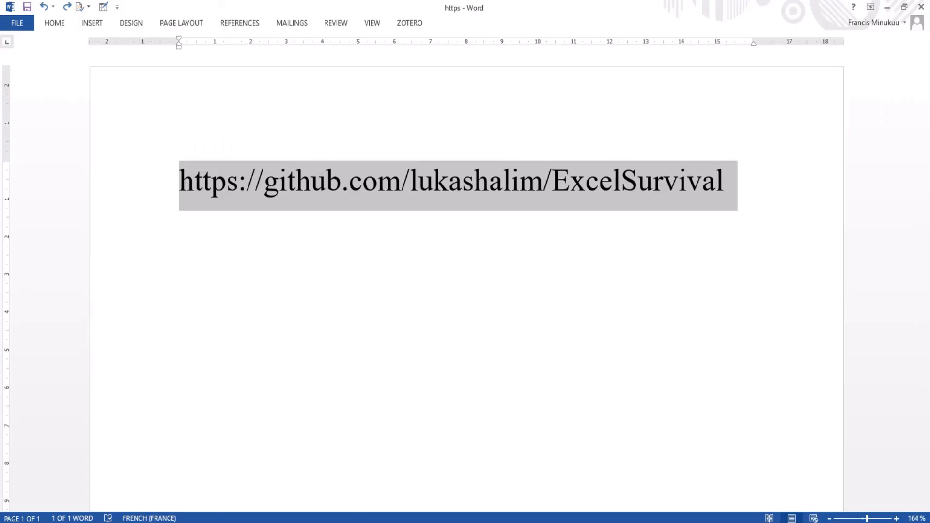
key(super+s)
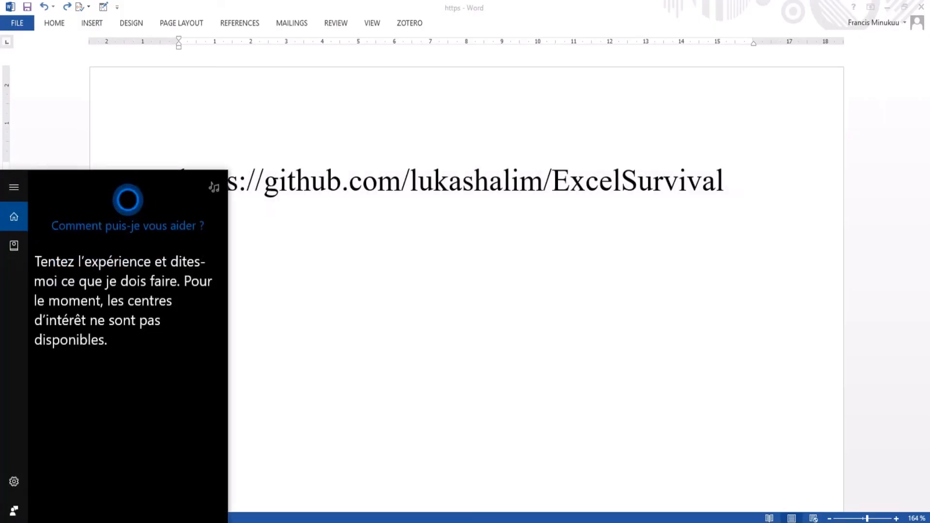
text(f)
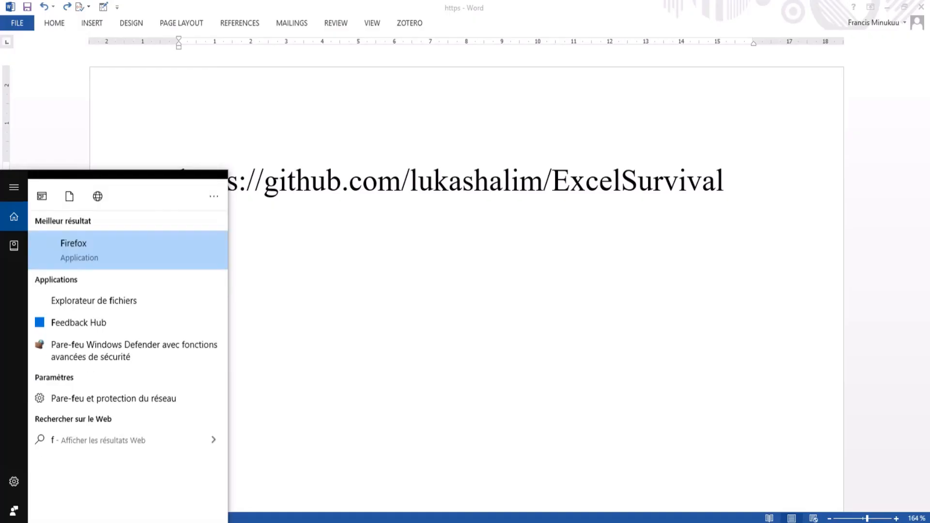
text(ix)
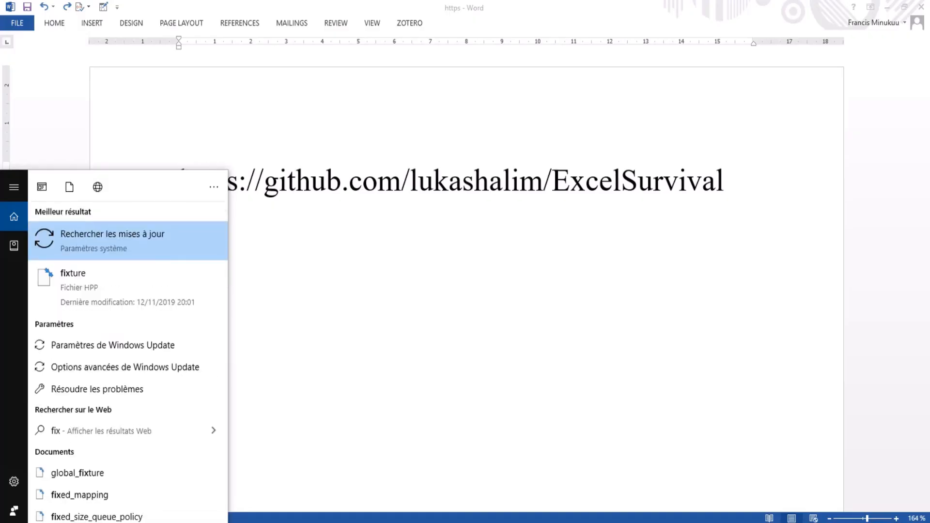
key(BackSpace)
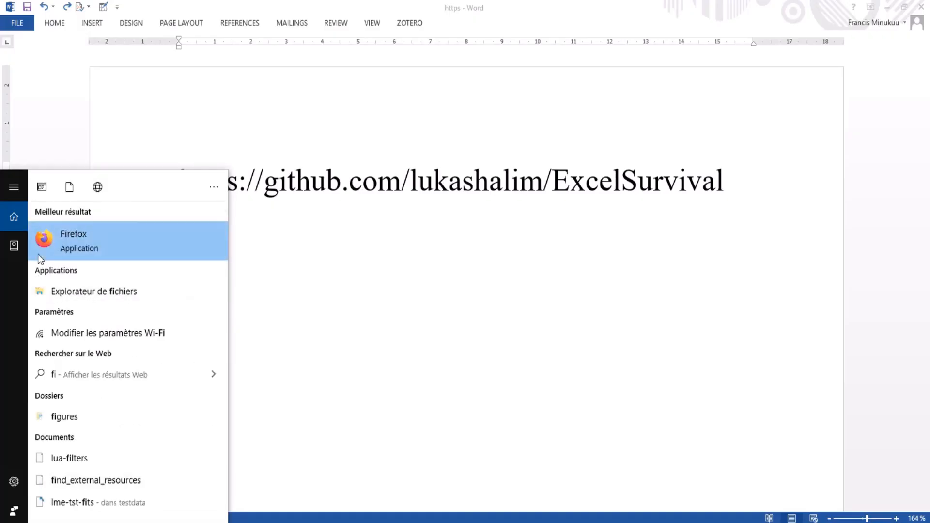
click(67, 253)
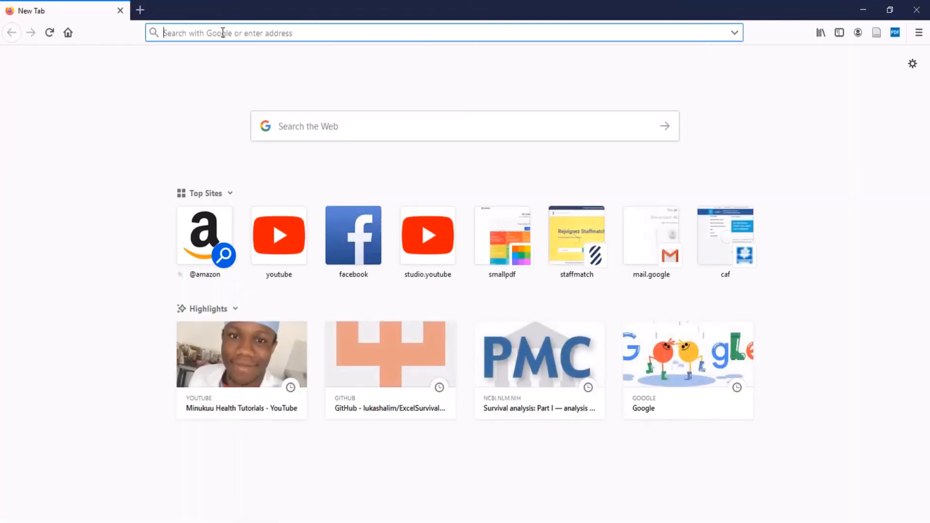
key(ctrl+v)
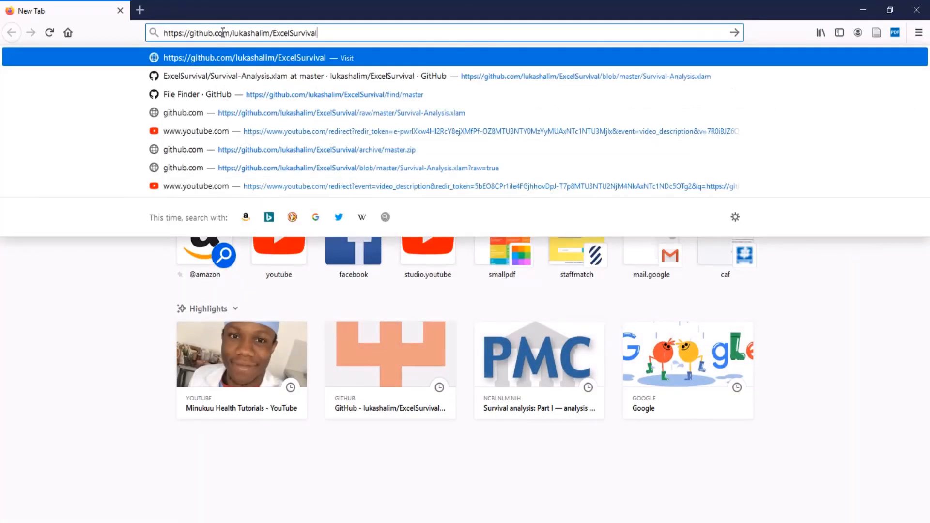
key(Return)
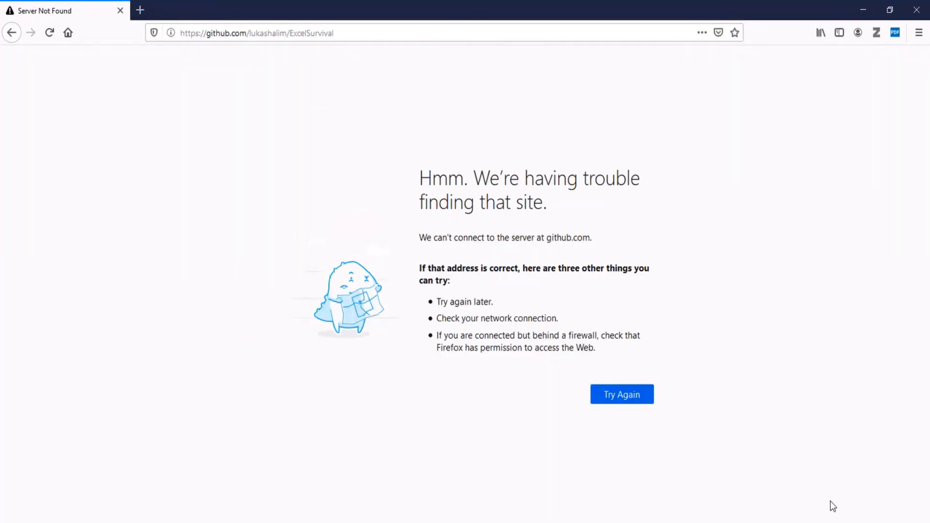
Connect to the open SmartCampus Wi-Fi network with automatic connection enabled, and retry loading the ExcelSurvival page.
click(825, 521)
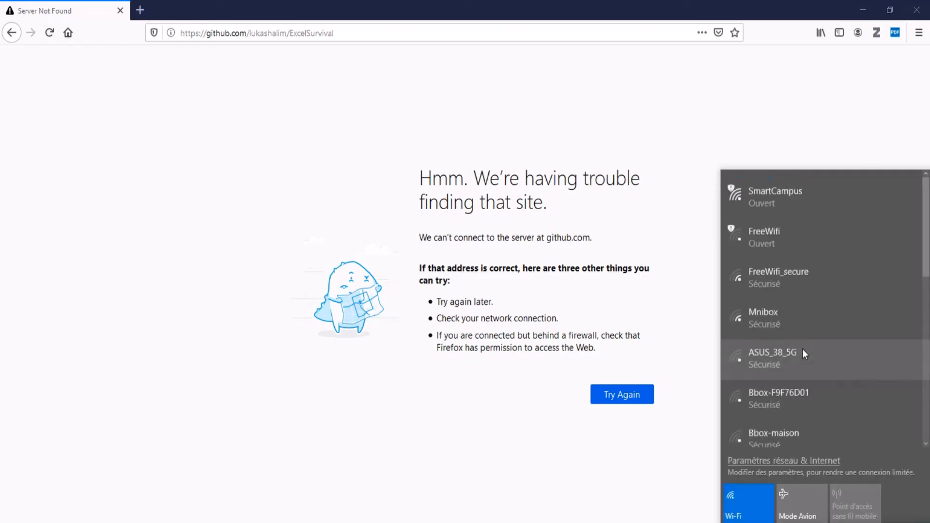
click(781, 201)
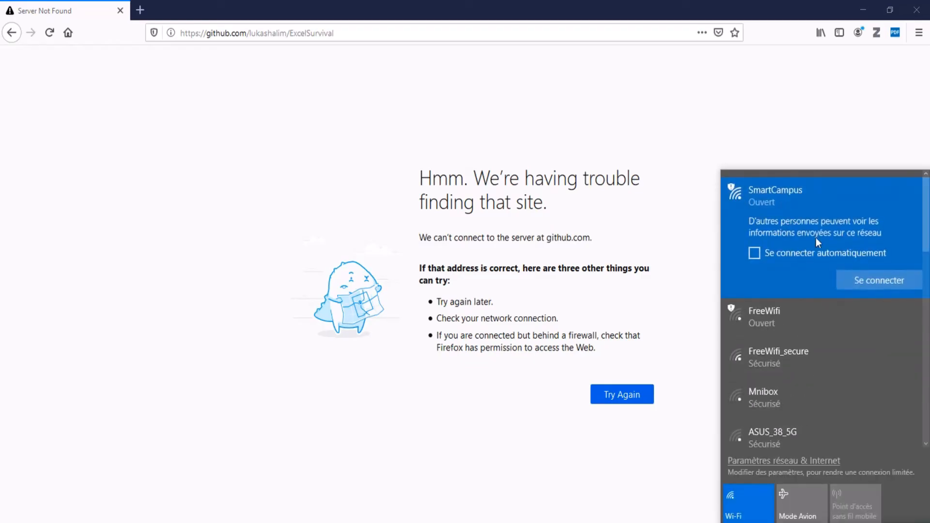
click(753, 252)
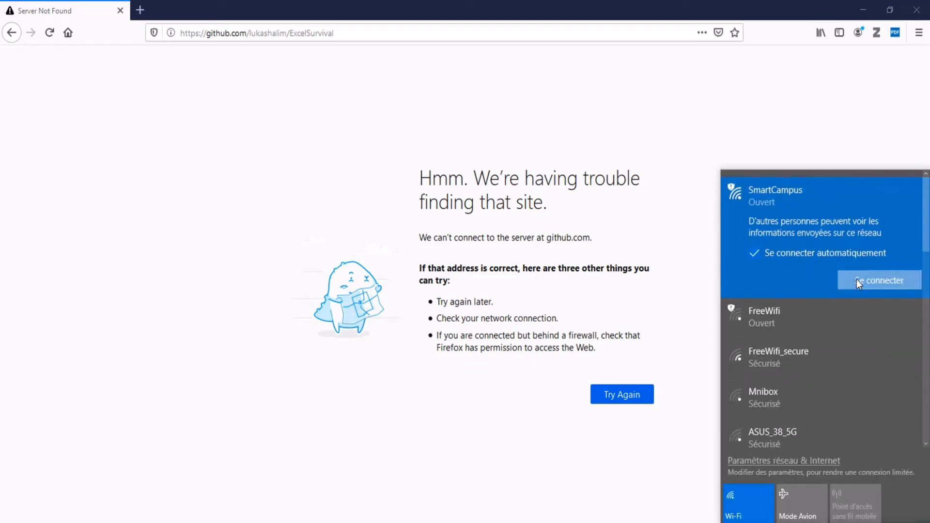
click(857, 280)
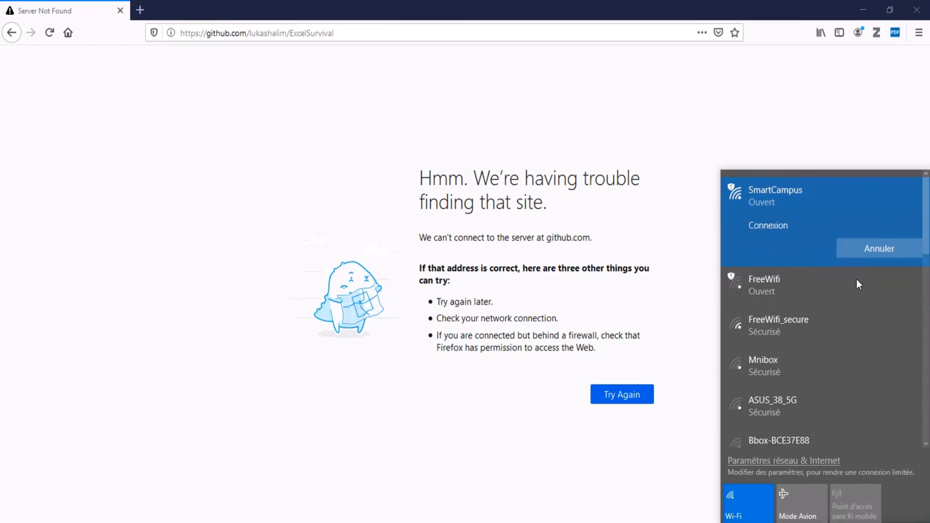
click(747, 144)
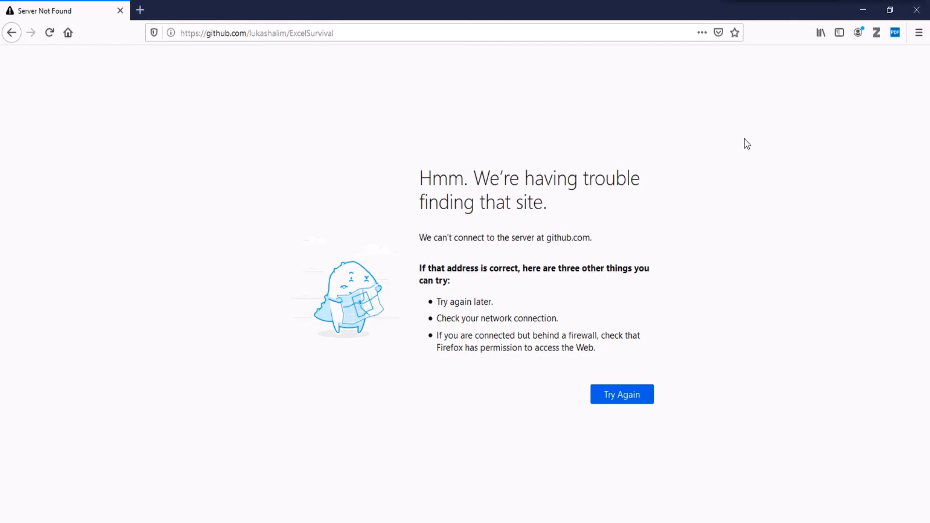
click(618, 390)
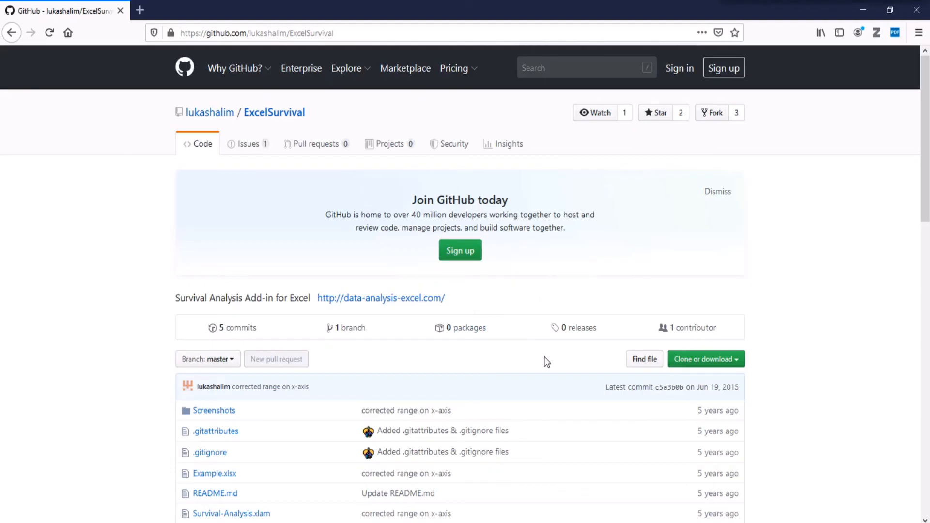
Open the page of the Survival-Analysis.xlam file from the repository's file list.
scroll(546, 362, down, 2)
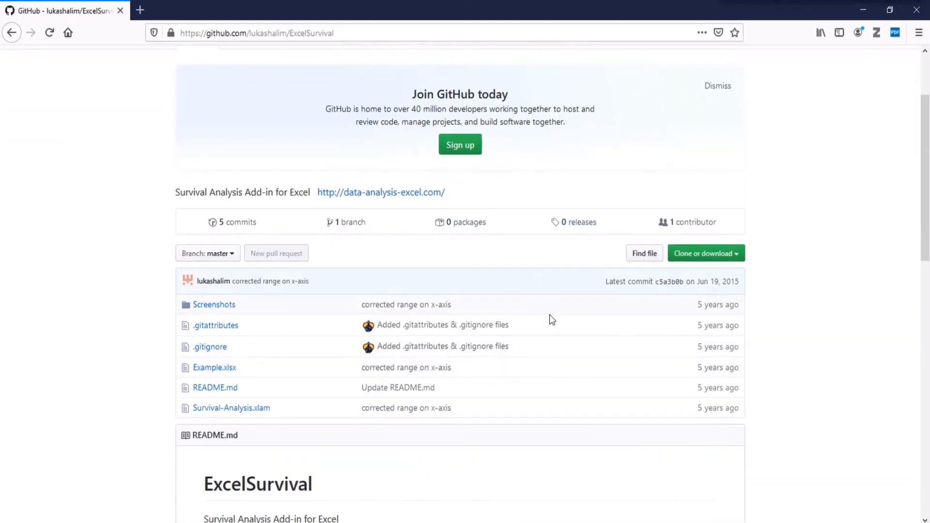
scroll(550, 317, up, 2)
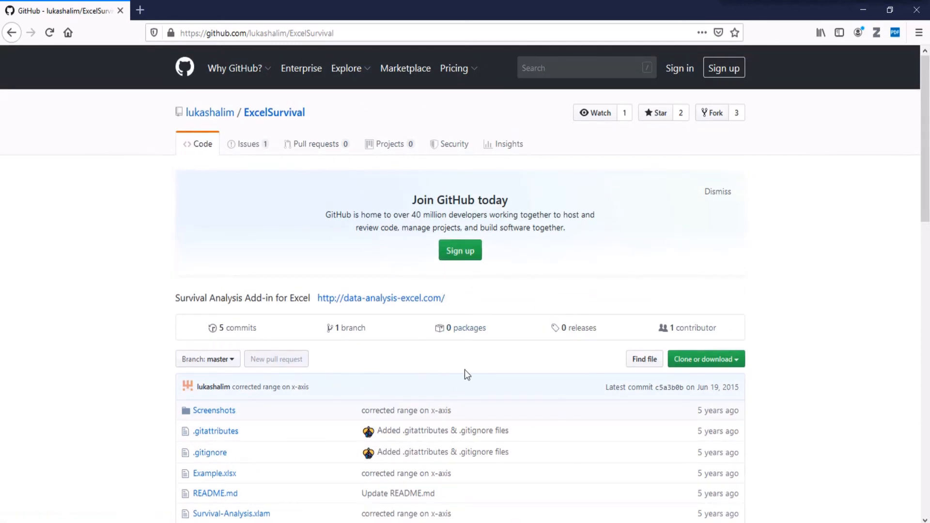
scroll(464, 370, down, 2)
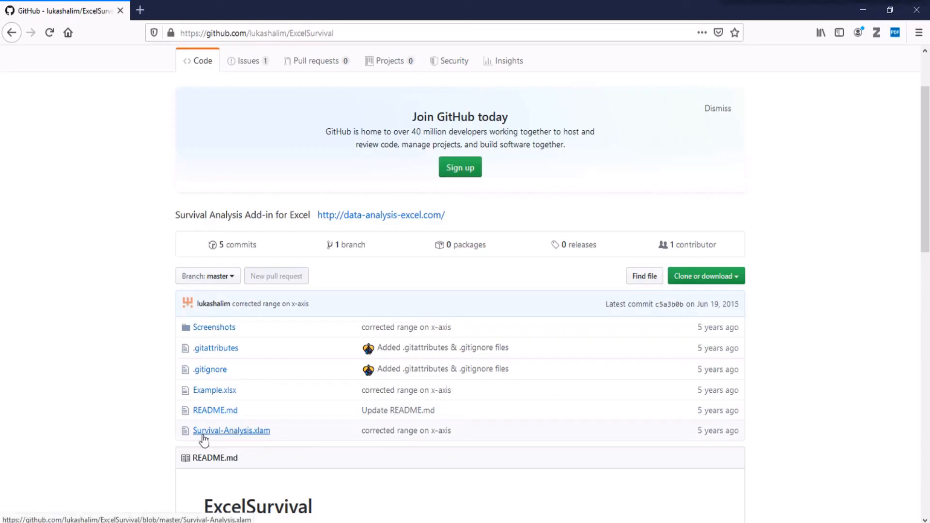
click(239, 431)
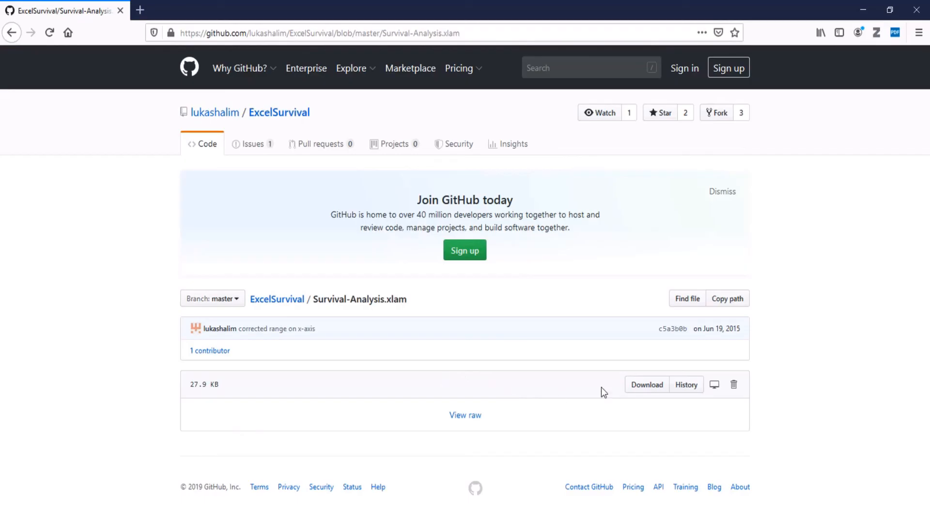
Download Survival-Analysis.xlam, choosing to save the file instead of opening it with Microsoft Excel.
click(650, 385)
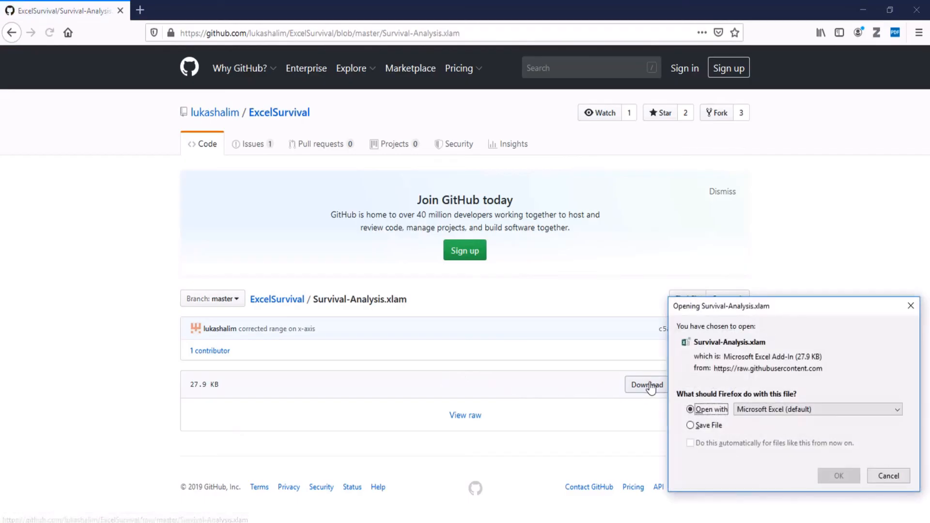
click(691, 425)
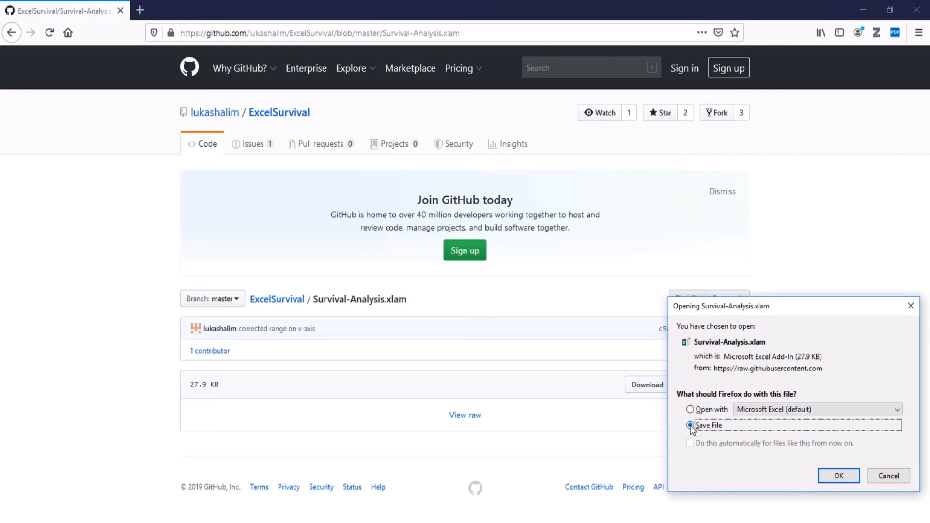
key(Return)
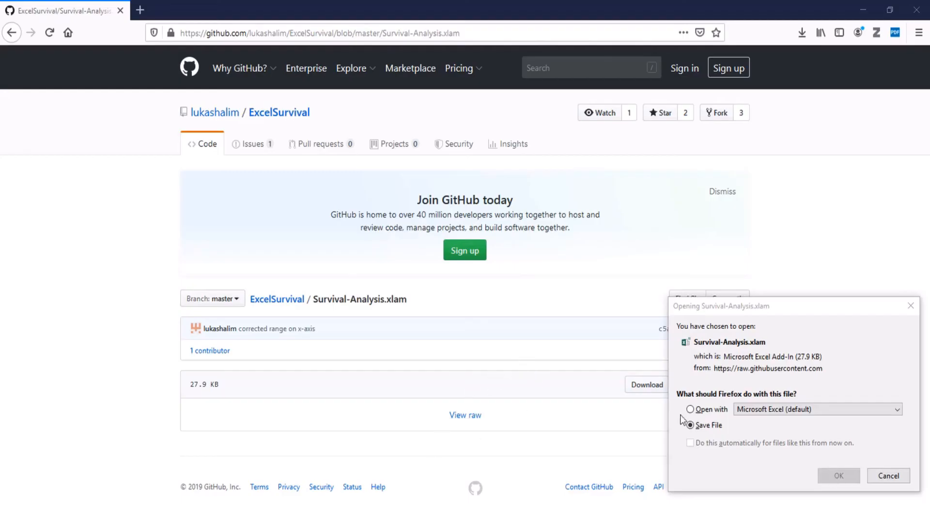
click(829, 477)
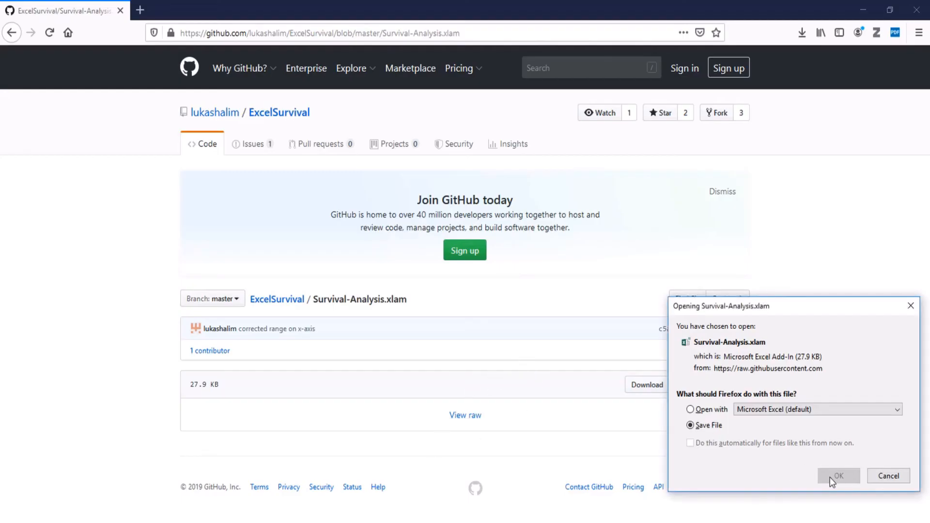
click(834, 477)
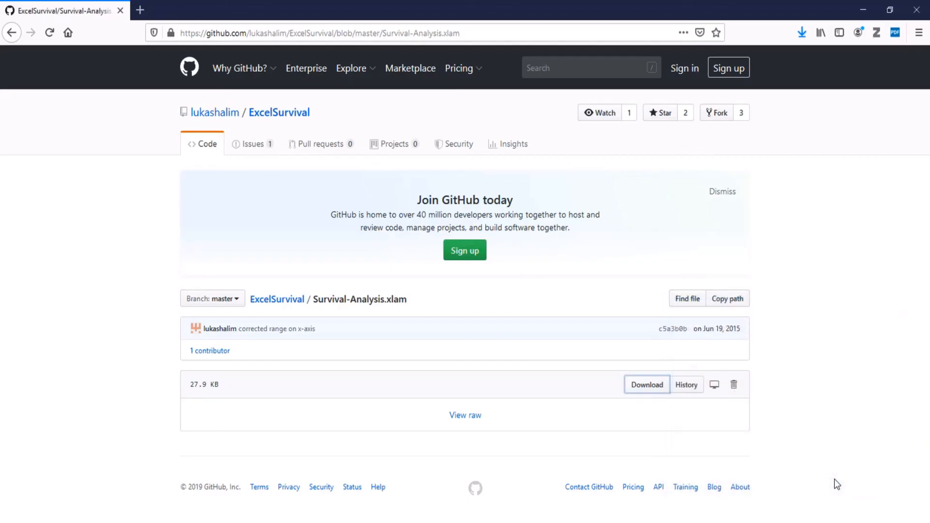
Show the downloaded Survival-Analysis.xlam in its folder and check its location under Téléchargements.
click(802, 36)
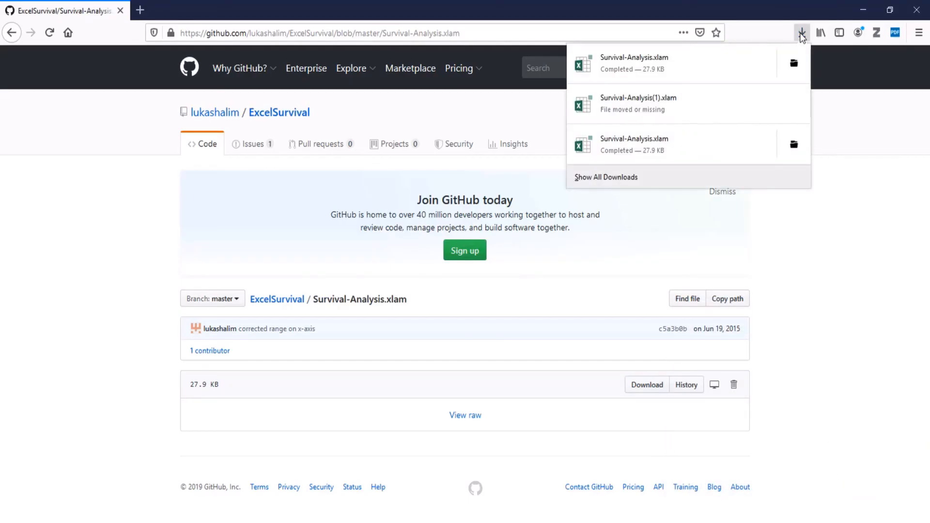
click(793, 64)
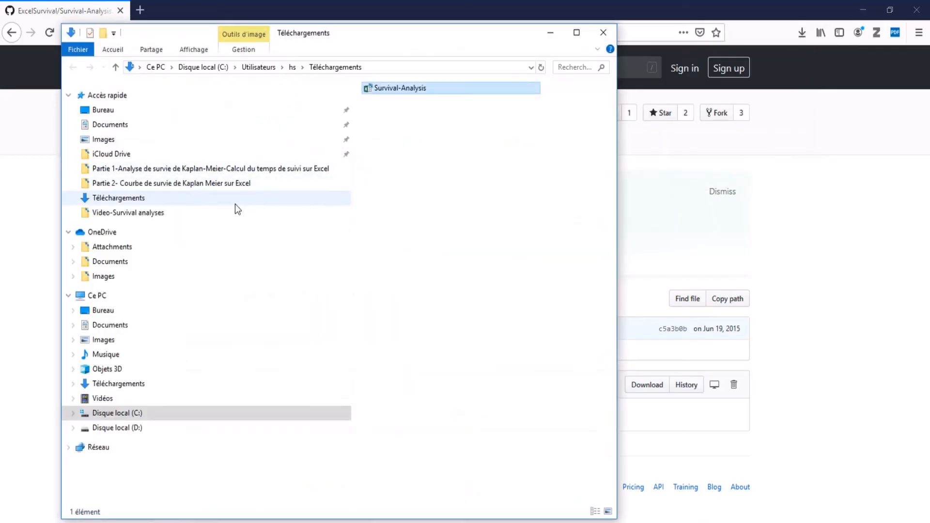
click(121, 329)
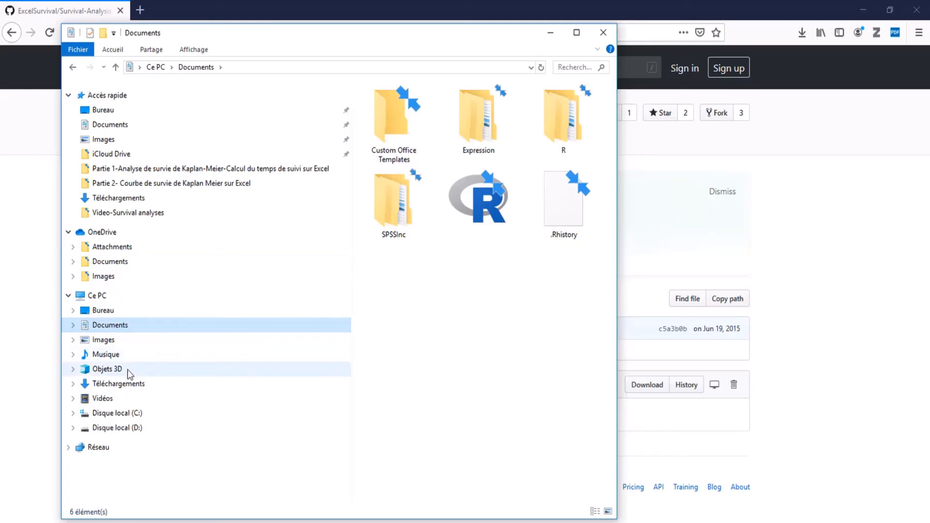
click(132, 384)
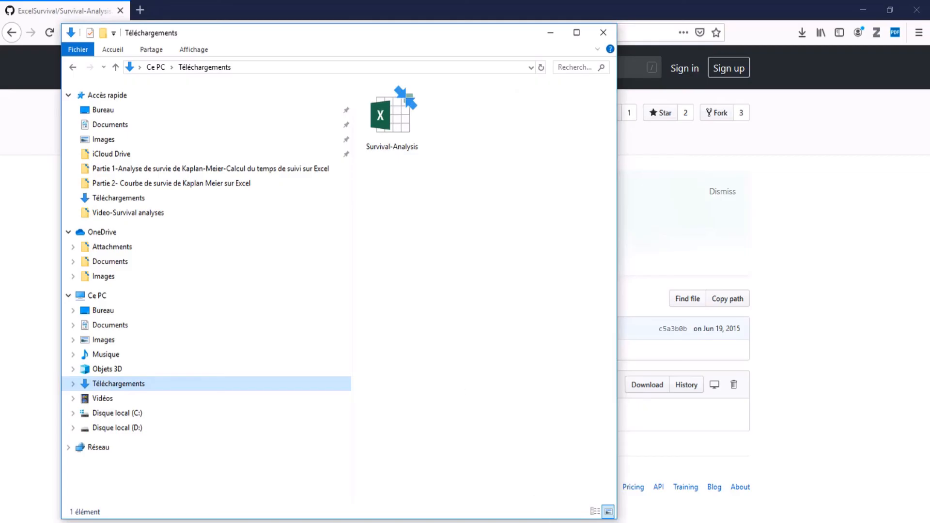
Switch to the Excel workbook Analyse de survie en Francais and open the list of available Excel add-ins from the Excel options.
click(584, 522)
mouse_move(584, 522)
click(585, 484)
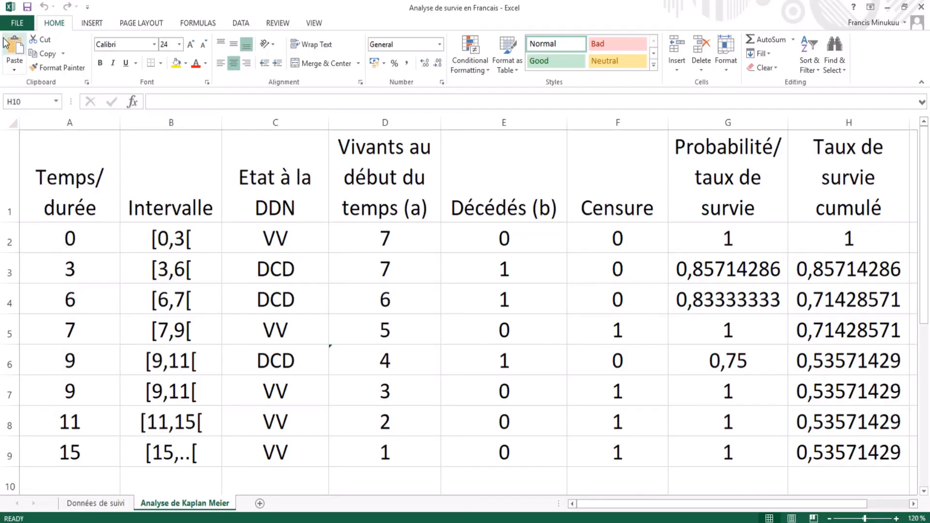
click(15, 25)
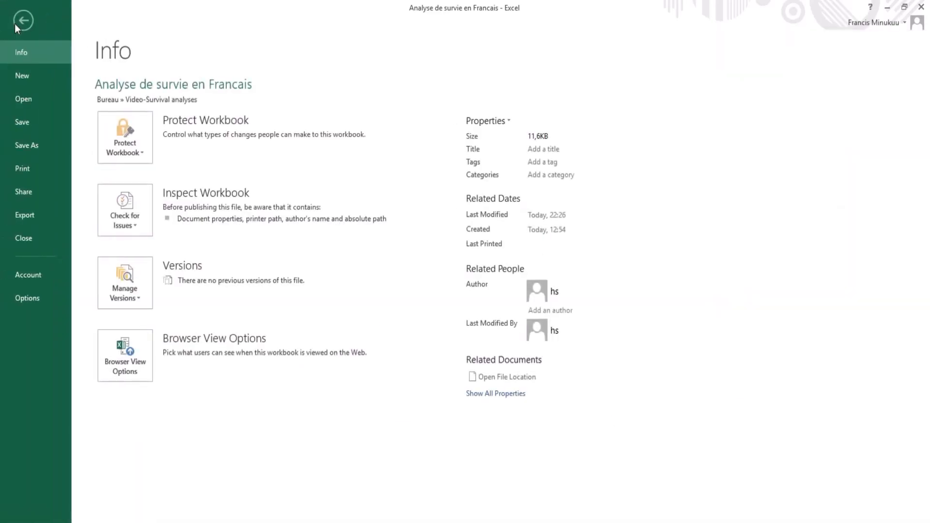
click(38, 297)
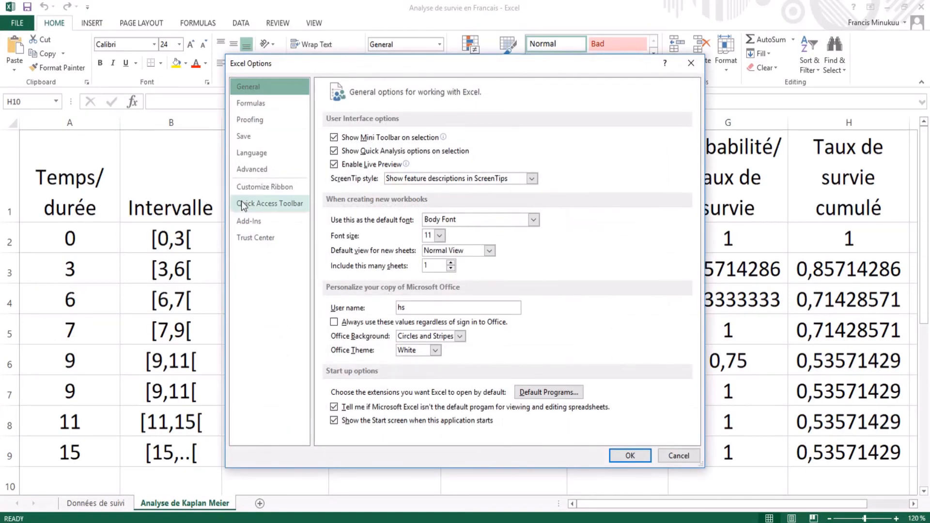
click(253, 226)
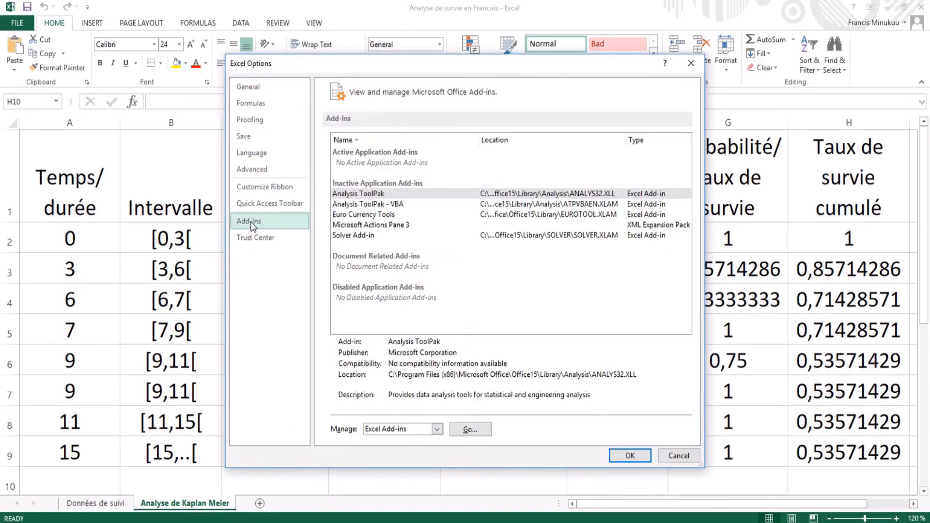
click(467, 431)
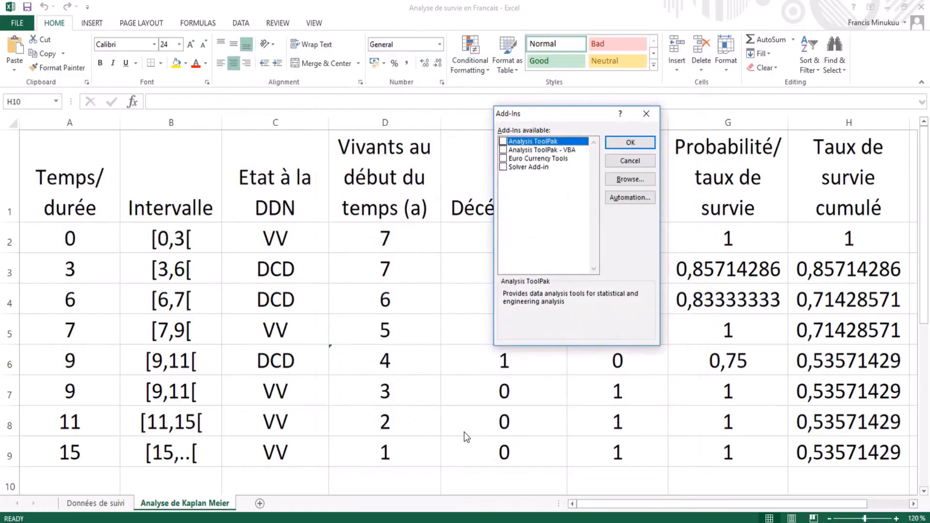
Add Survival-Analysis from the Téléchargements folder to the available Excel add-ins and load it.
click(631, 180)
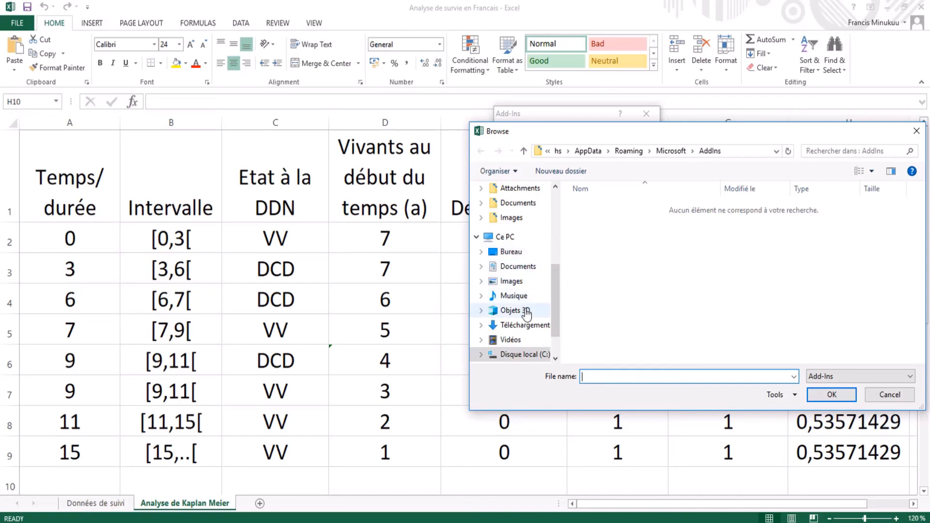
click(526, 325)
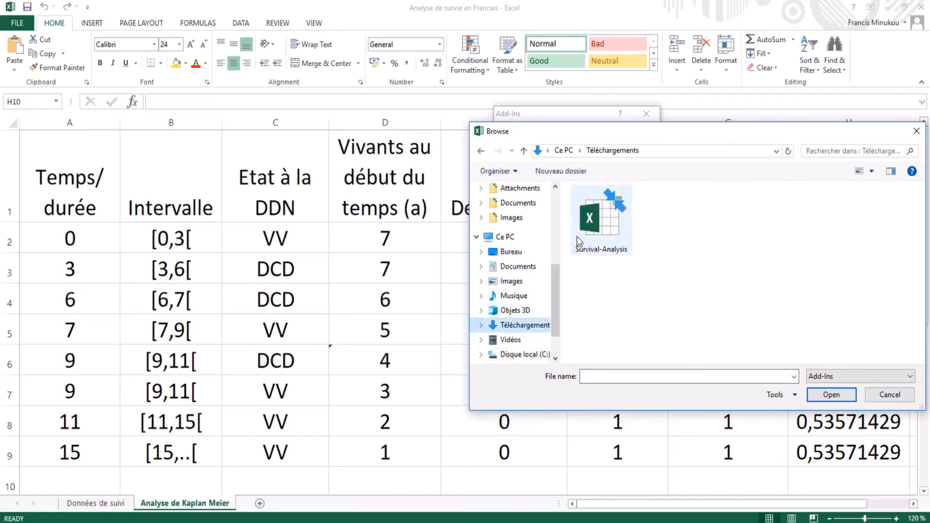
click(601, 234)
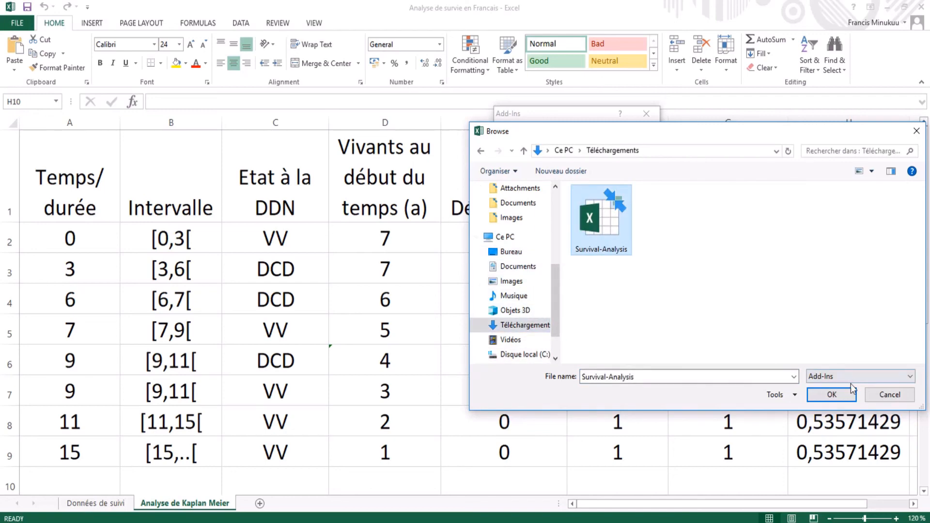
click(831, 394)
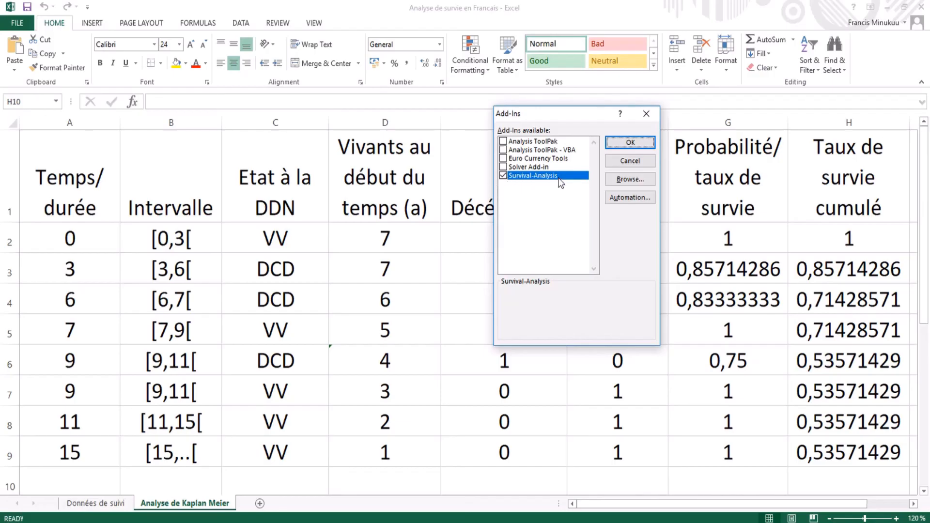
click(625, 144)
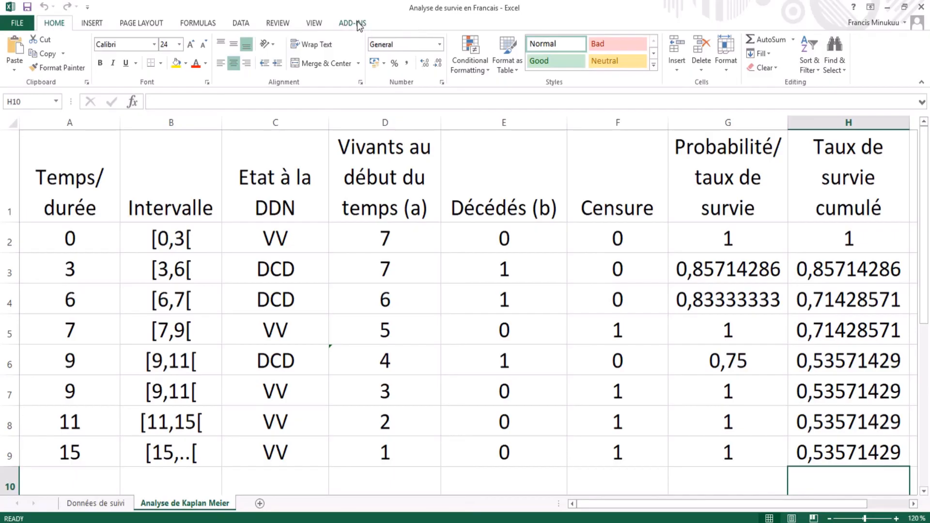
Start the Kaplan Meier add-in command and set its duration data column to A3:A9 of the Analyse de Kaplan Meier sheet.
click(357, 24)
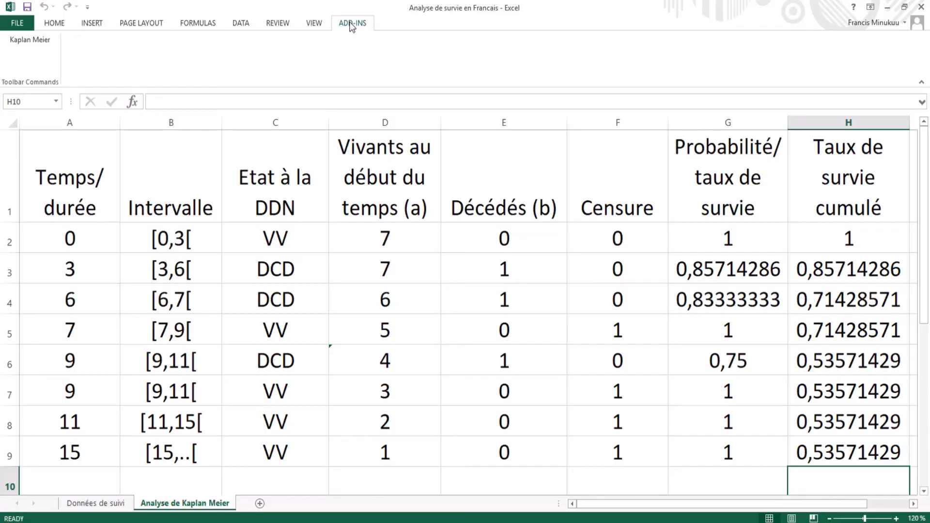
click(38, 42)
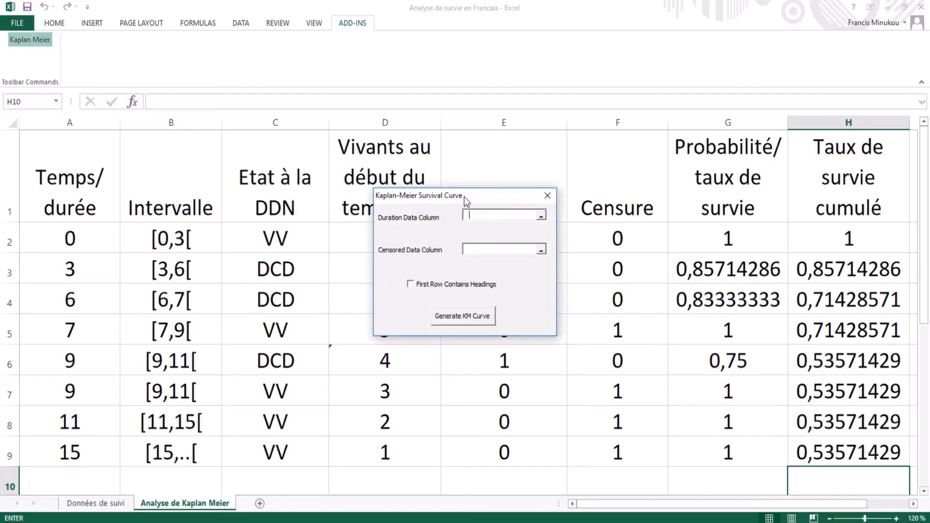
drag(464, 196, 598, 211)
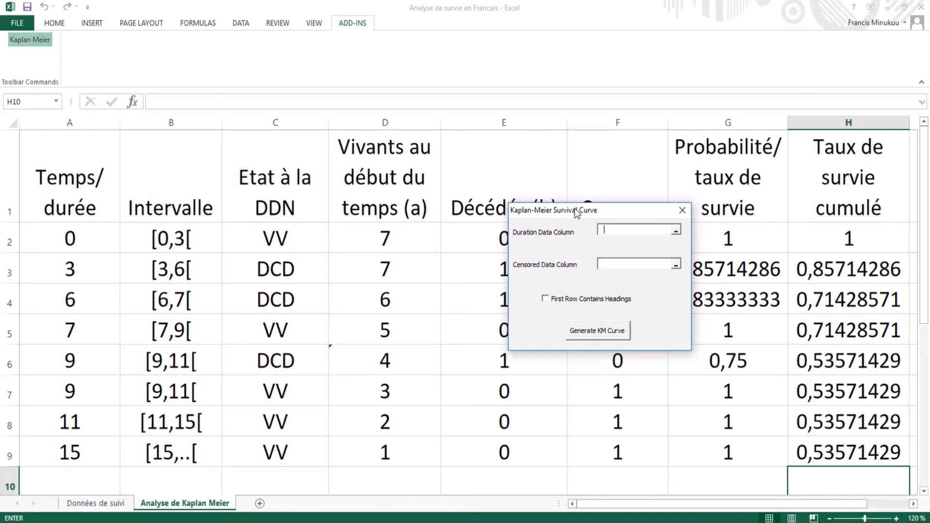
drag(579, 211, 715, 258)
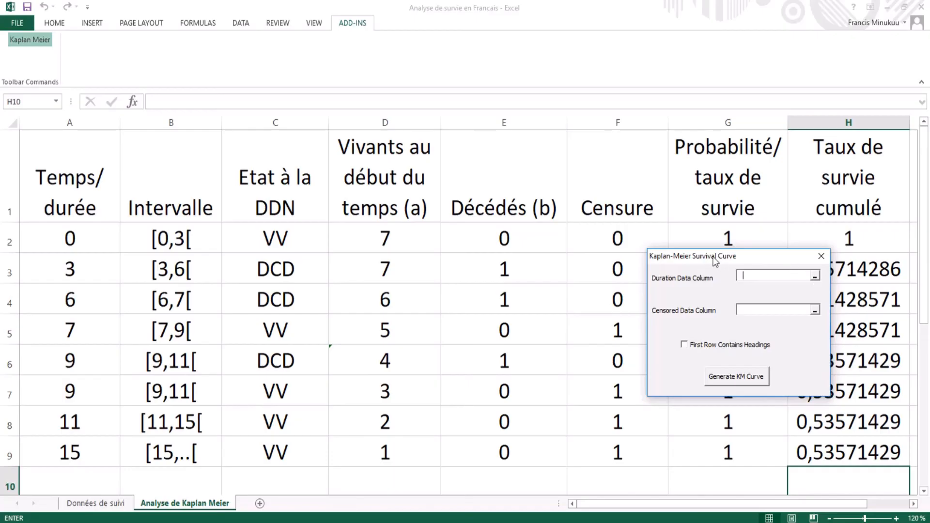
drag(714, 260, 398, 244)
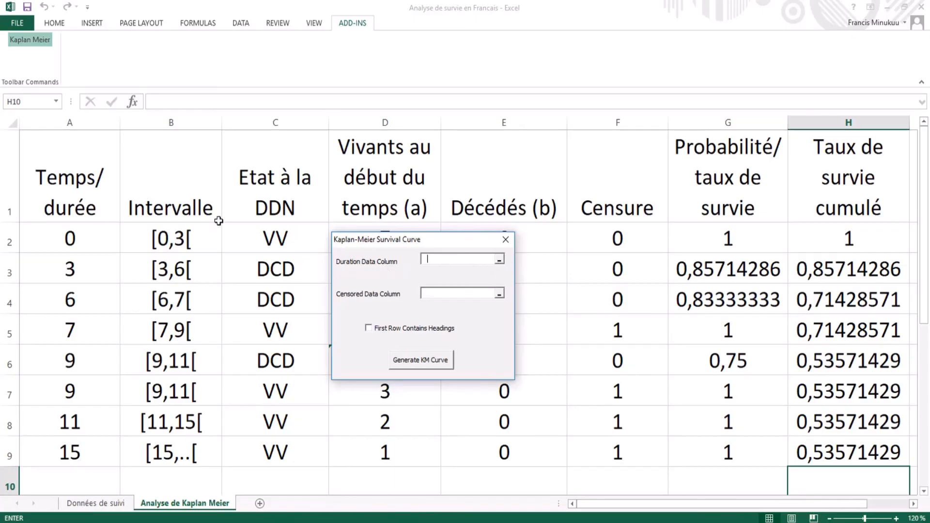
click(499, 261)
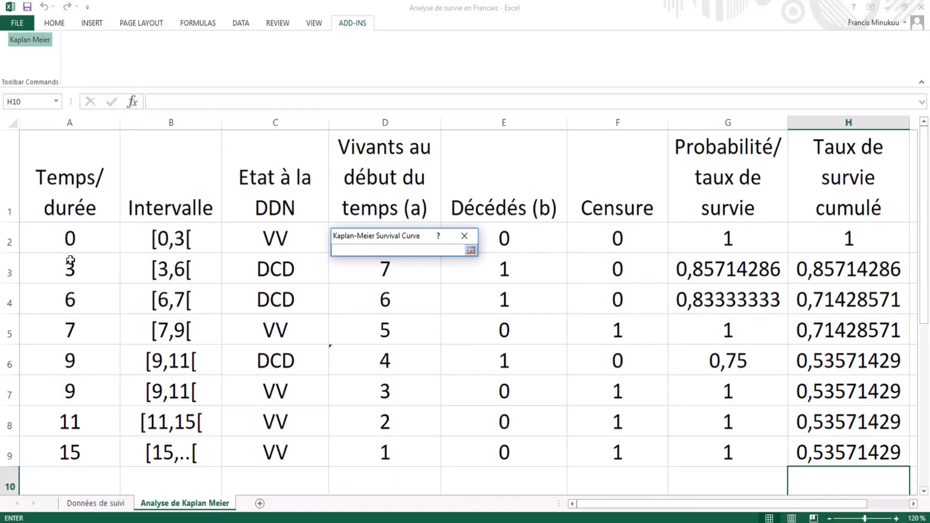
drag(368, 237, 531, 217)
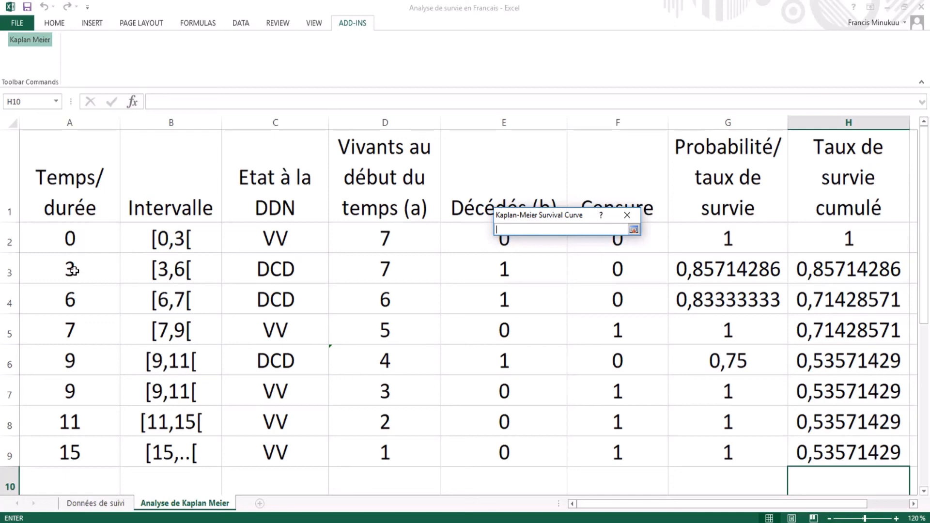
drag(72, 269, 75, 451)
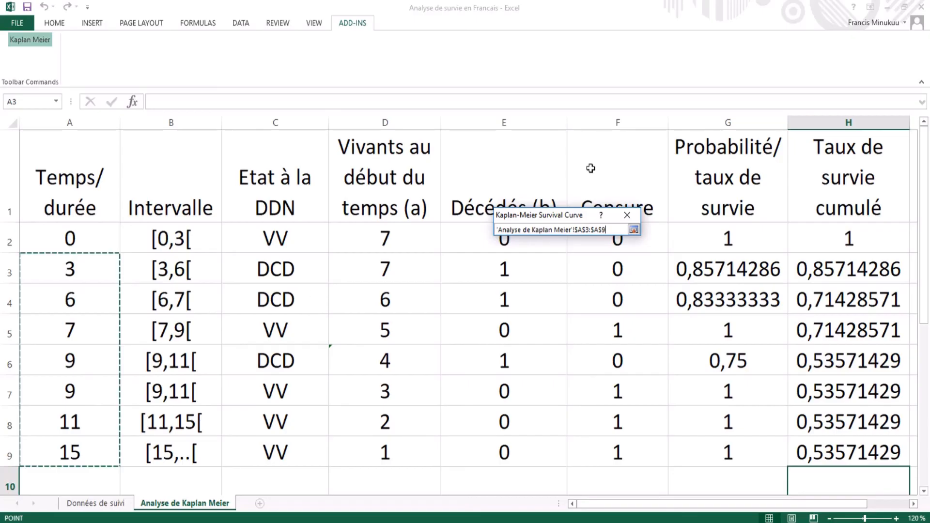
click(633, 229)
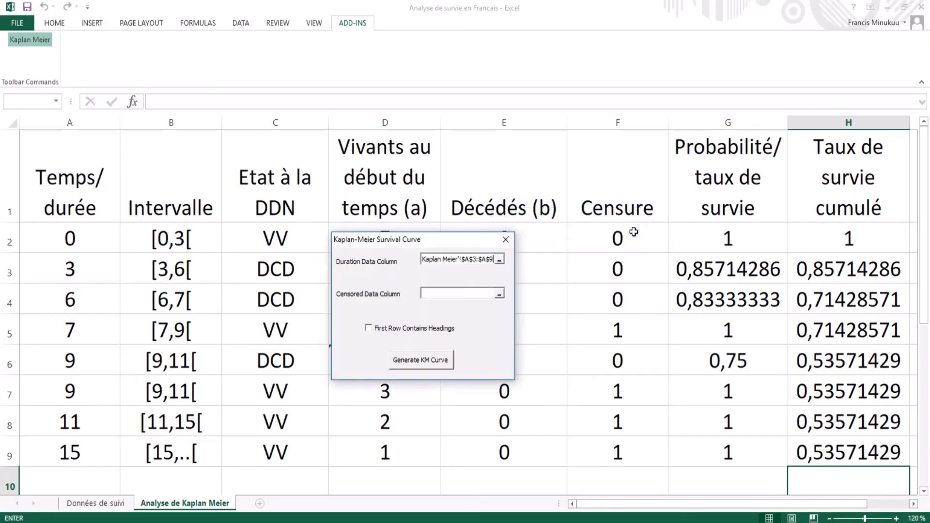
Set the censored data column to F3:F9 of the Analyse de Kaplan Meier sheet and generate the KM curve.
click(498, 296)
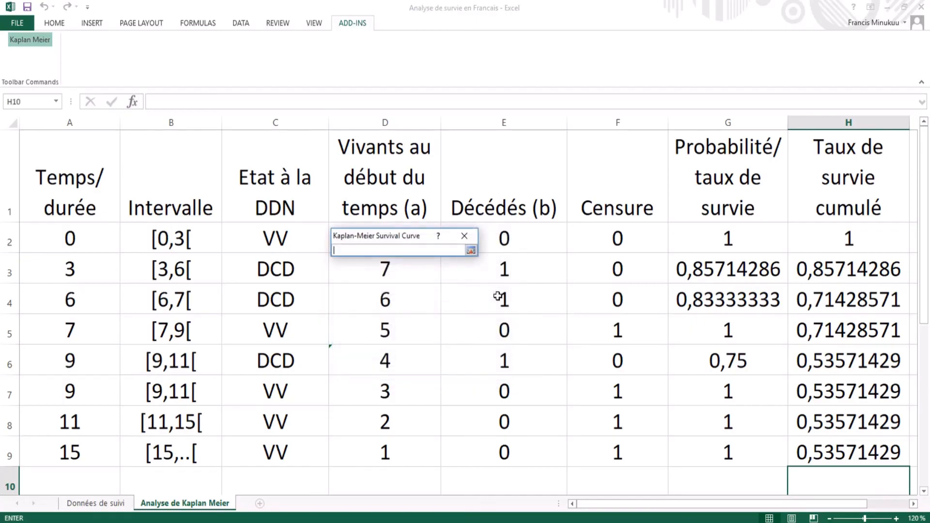
click(623, 269)
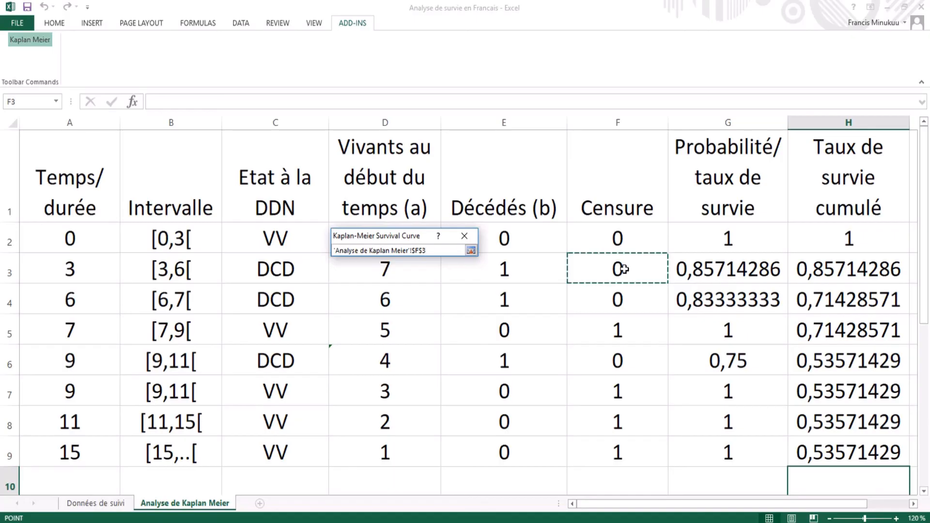
drag(624, 269, 621, 459)
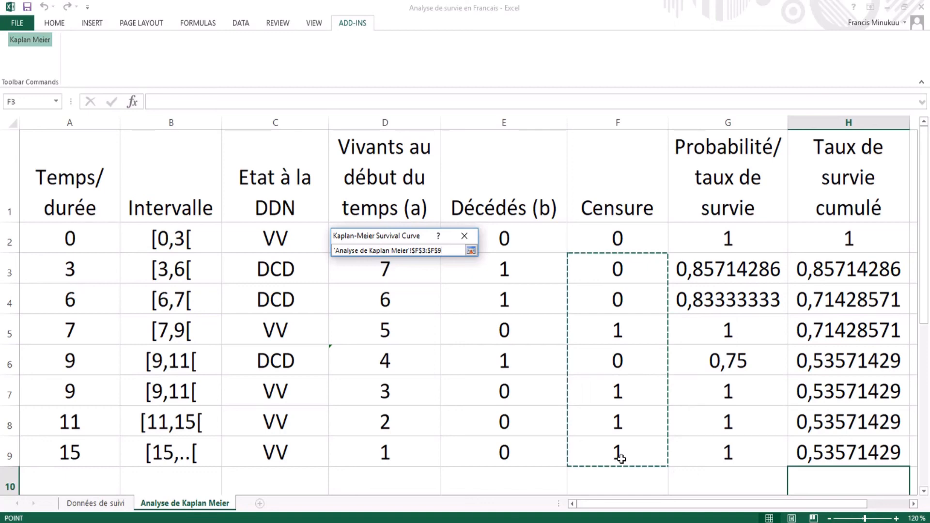
click(470, 250)
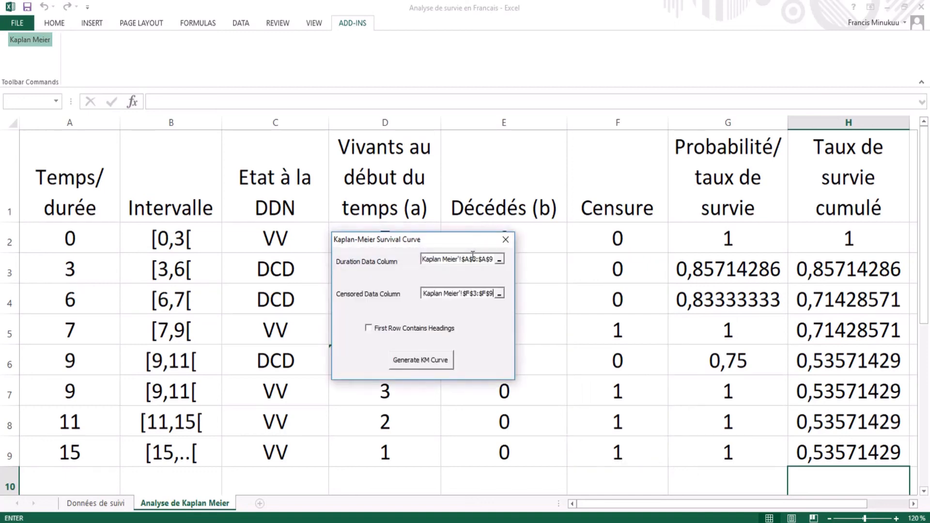
click(423, 366)
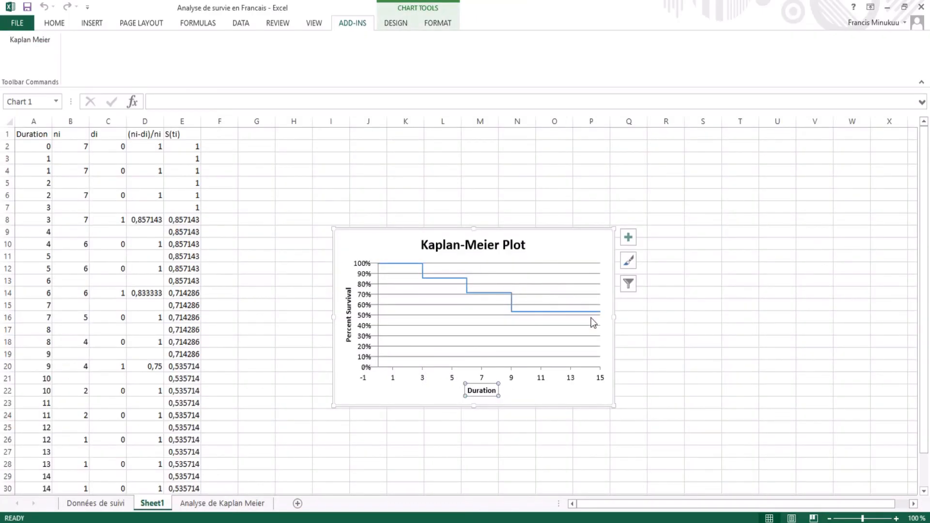
Enlarge the Kaplan-Meier Plot chart on Sheet1 by extending two opposite corners outward.
click(596, 250)
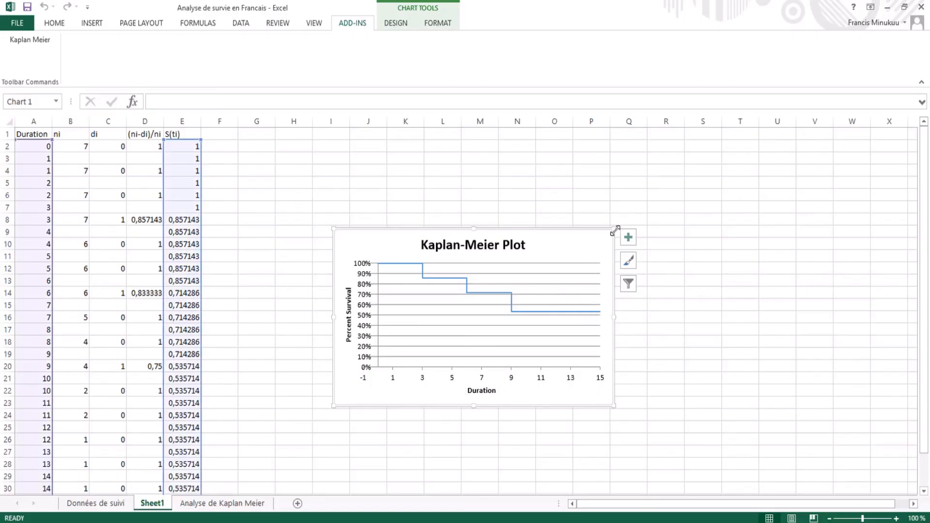
drag(614, 230, 705, 180)
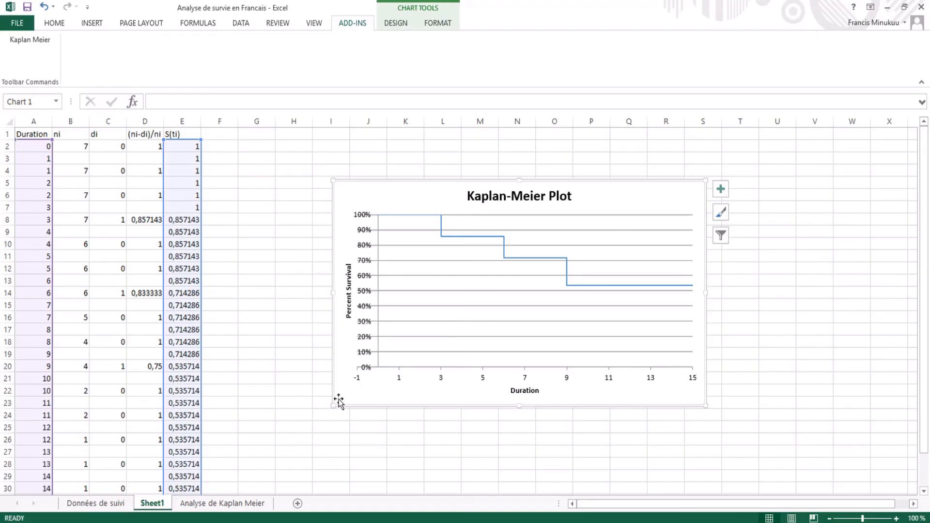
drag(332, 408, 316, 426)
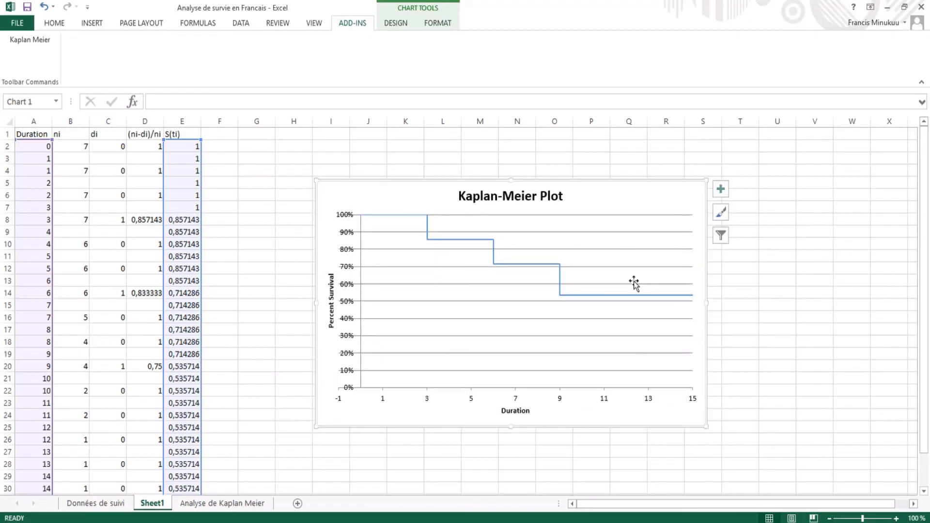
click(766, 294)
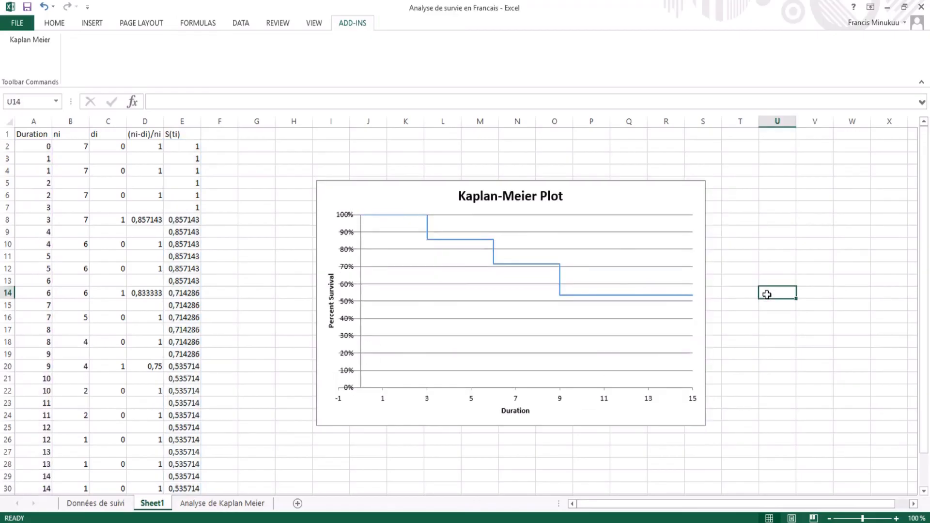
Examine the plot and the S(ti) values on Sheet1 against the cumulative survival rates on the Analyse de Kaplan Meier sheet.
click(697, 190)
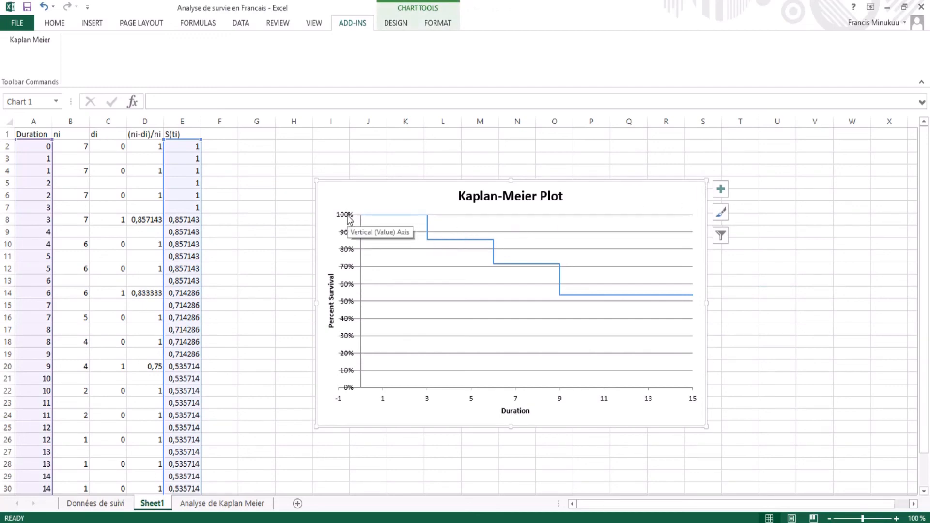
click(213, 504)
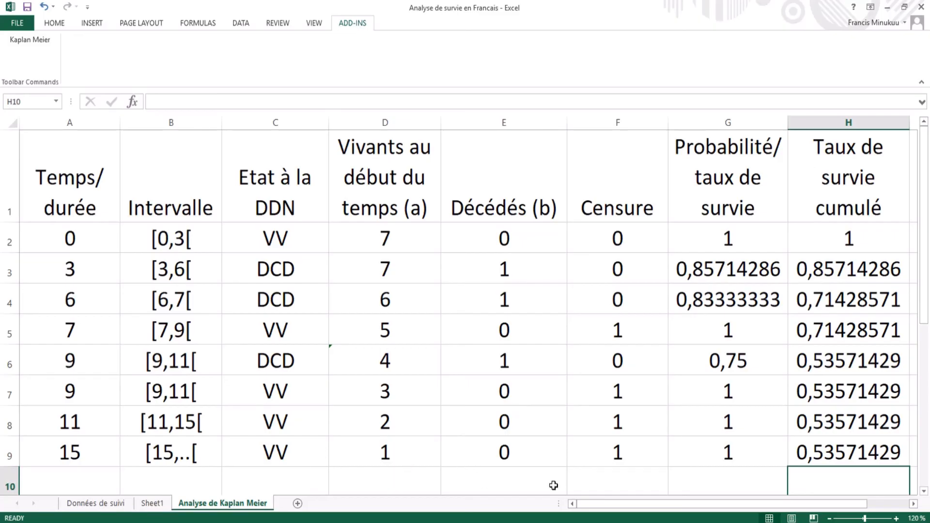
click(152, 503)
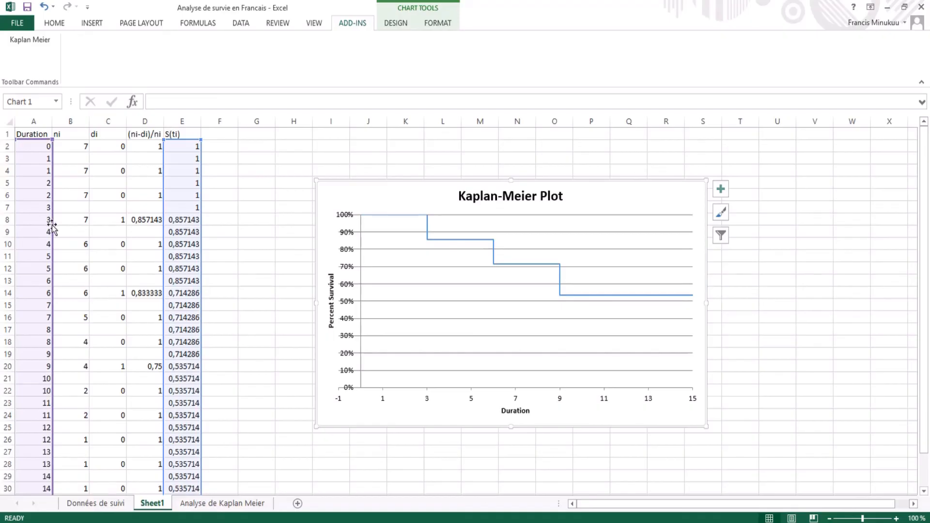
click(183, 222)
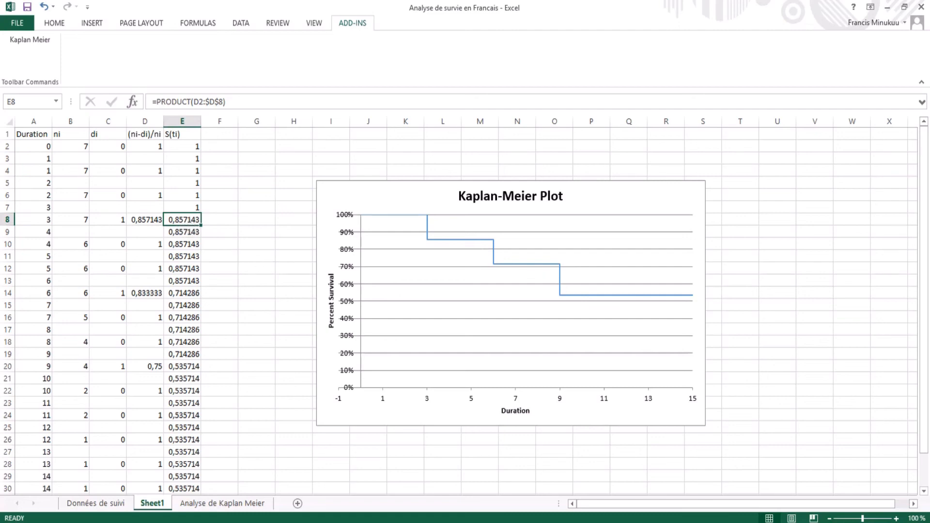
drag(862, 518, 868, 521)
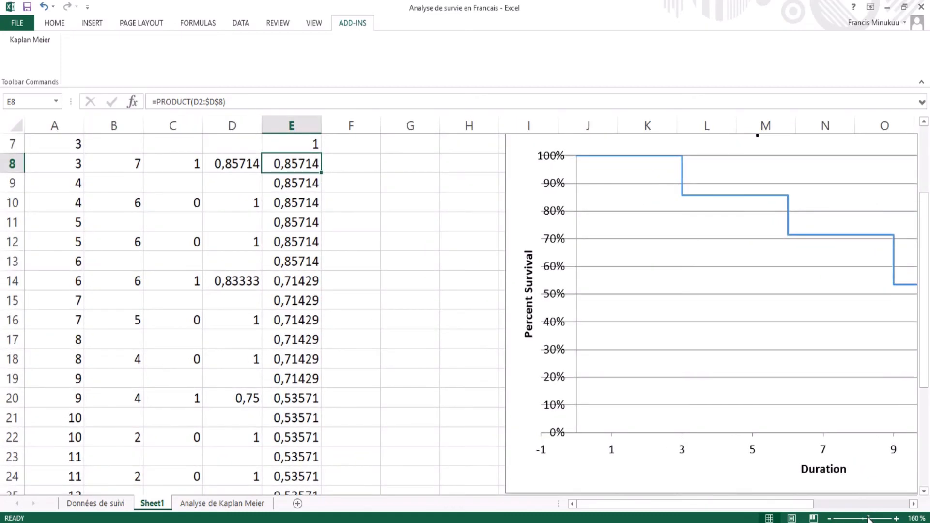
drag(865, 518, 865, 519)
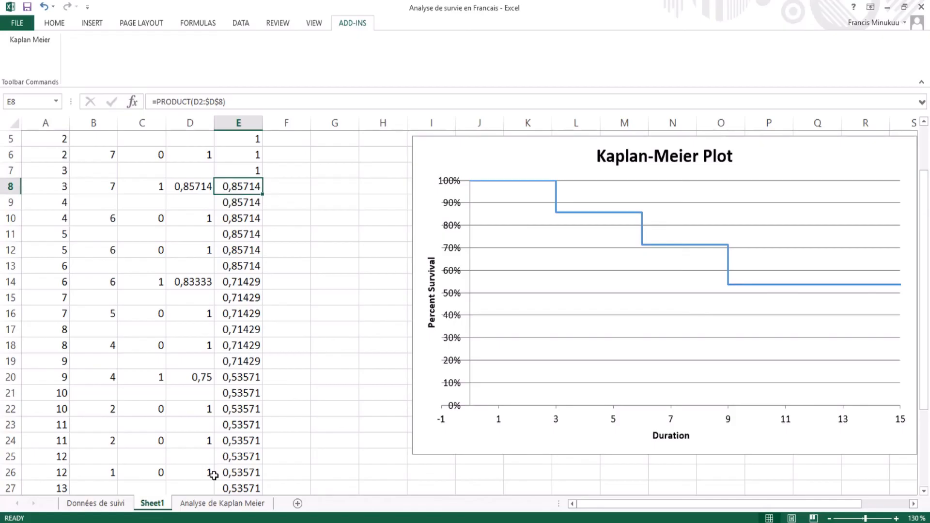
click(216, 504)
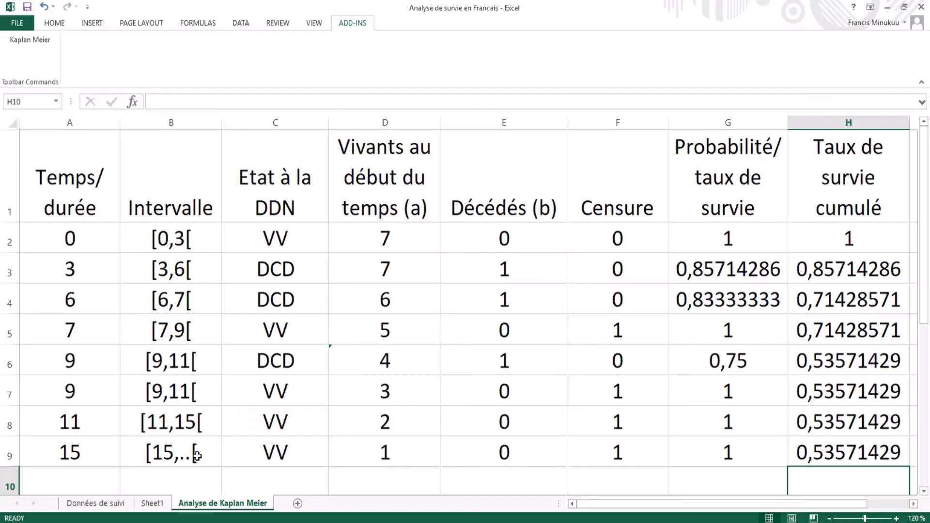
click(152, 504)
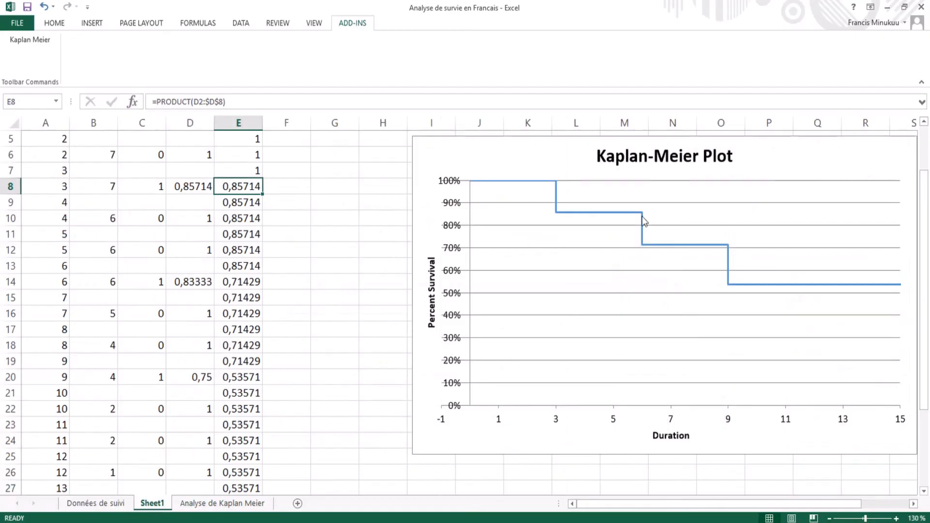
Move the Kaplan-Meier Plot closer to the results table on Sheet1 and compare its curve with the Analyse de Kaplan Meier table.
drag(767, 152, 664, 158)
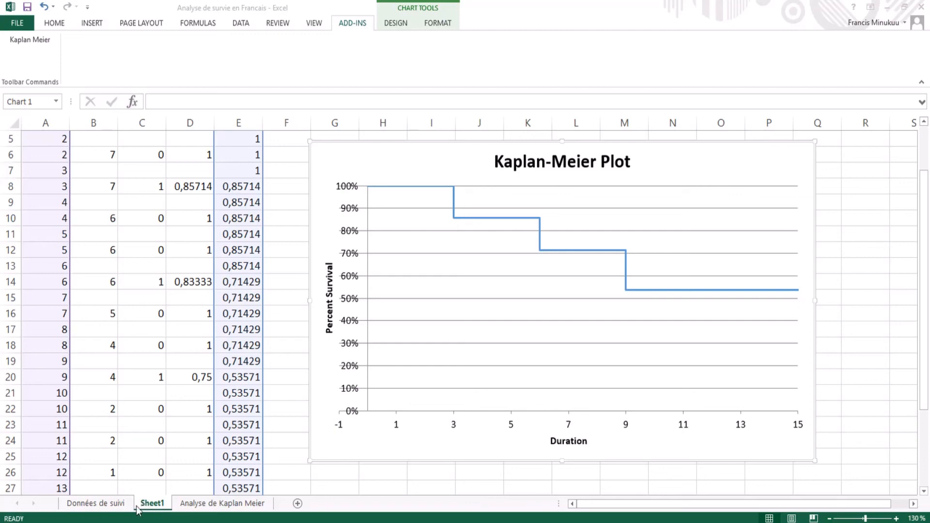
click(216, 507)
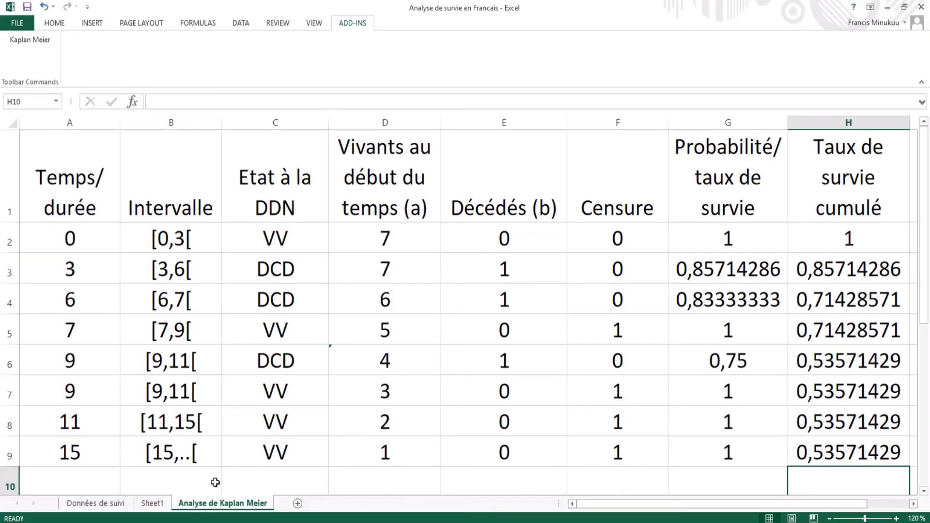
click(152, 503)
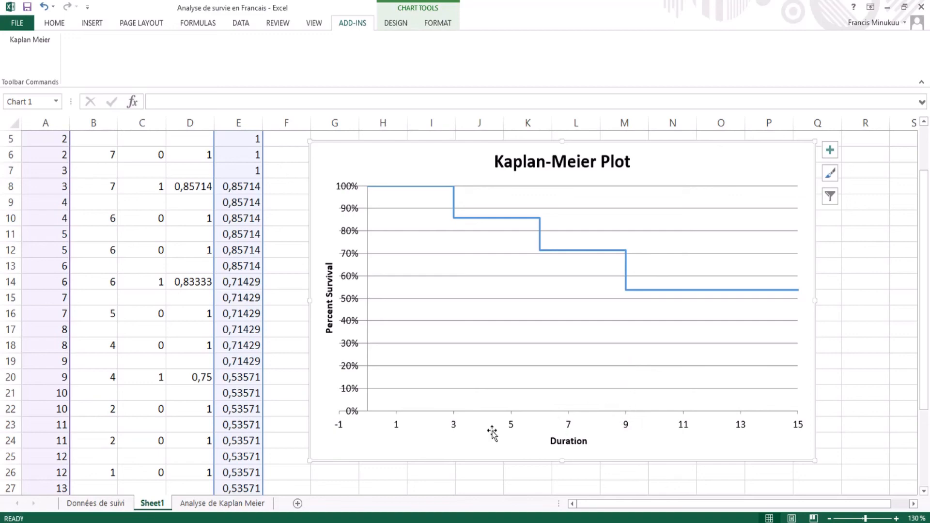
click(222, 504)
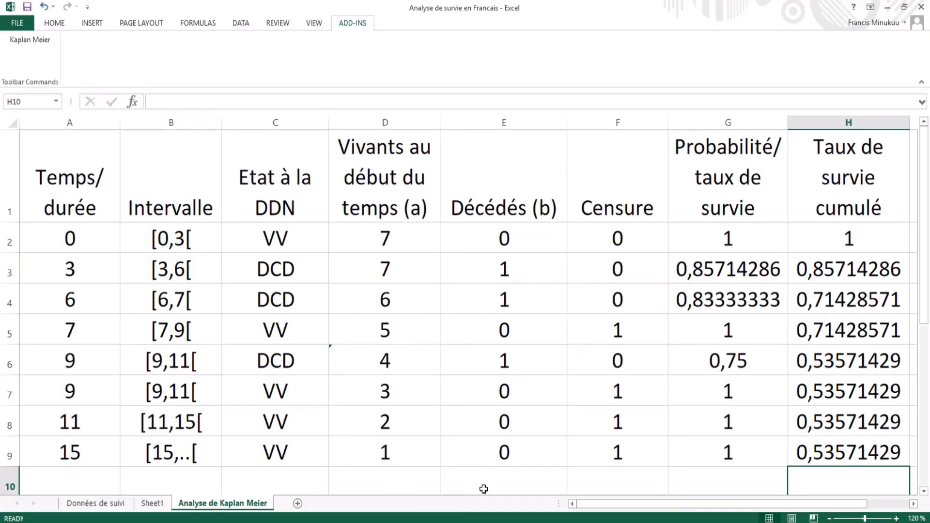
Compare the start, first drop and final plateau of the Kaplan-Meier Plot on Sheet1 with the Analyse de Kaplan Meier table.
click(154, 505)
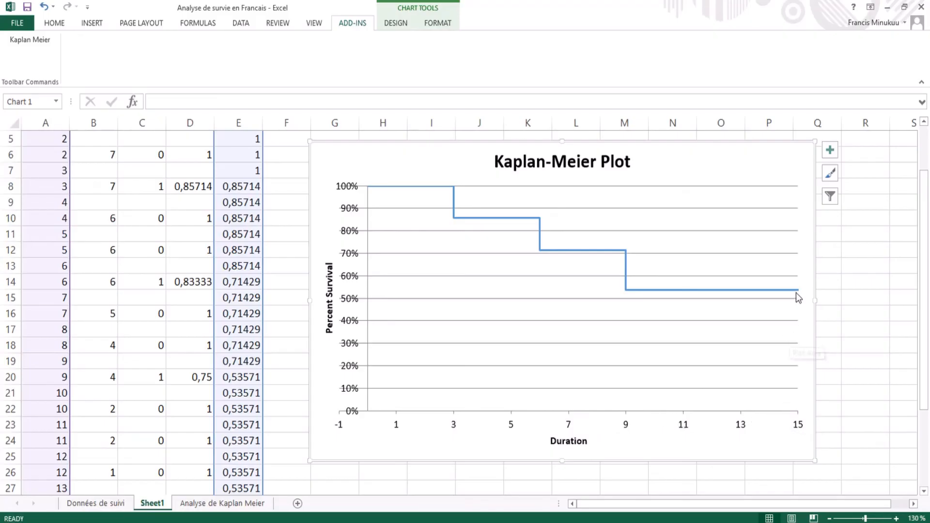
mouse_move(624, 297)
click(233, 505)
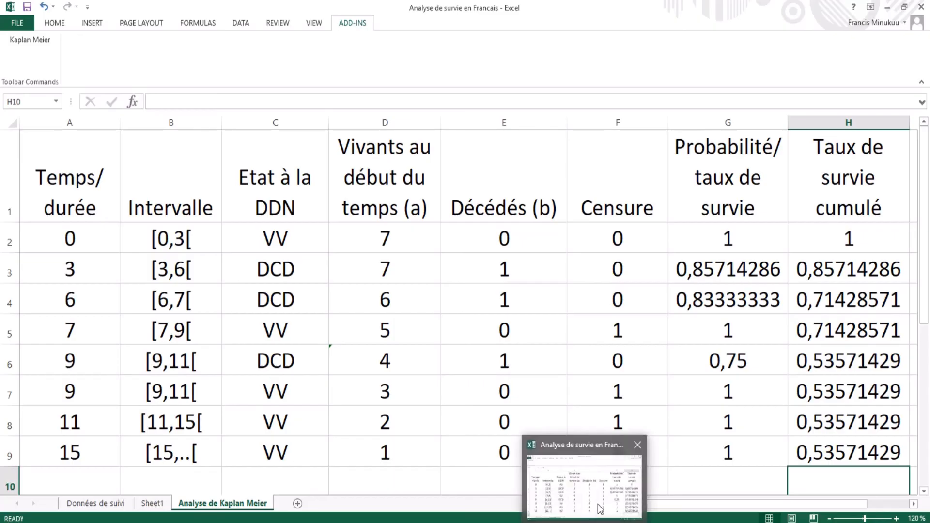
click(152, 503)
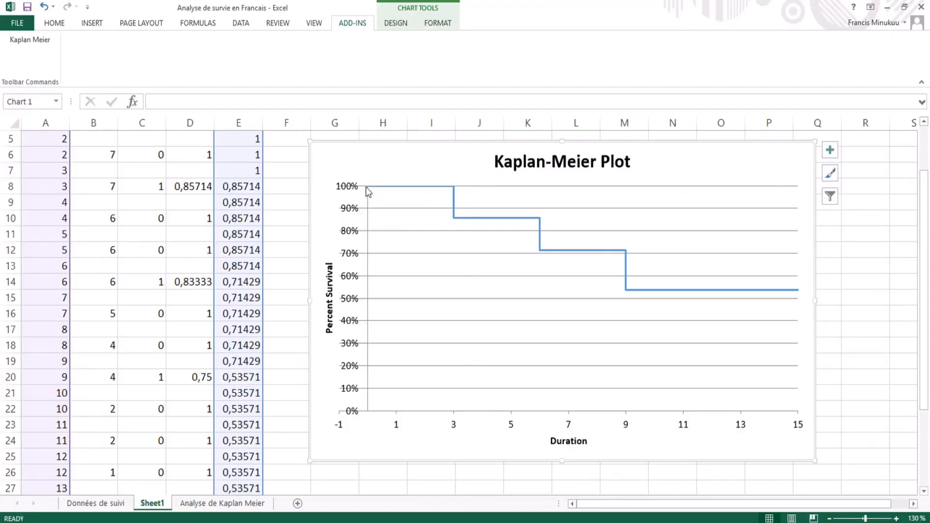
mouse_move(367, 190)
mouse_move(455, 216)
click(222, 503)
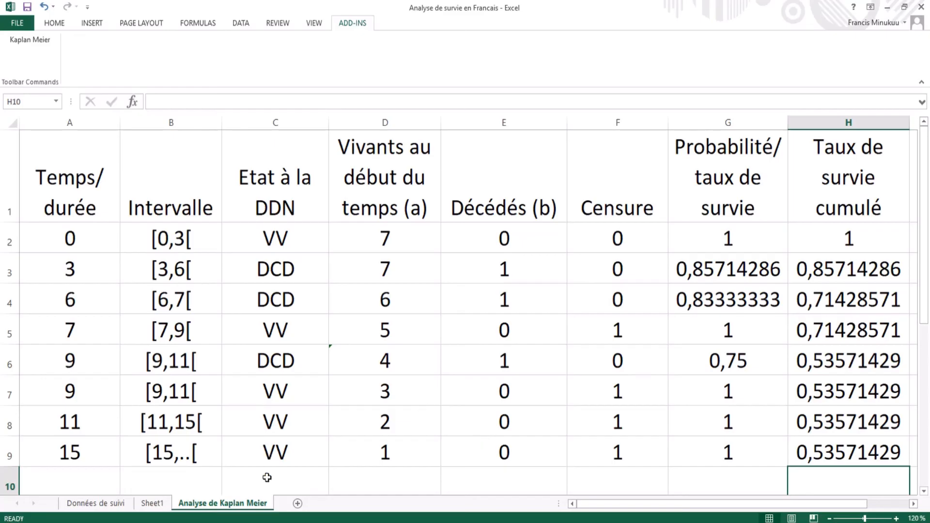
Examine the survival curve's drops at durations 3 and 6 and the plateaus following them on the Sheet1 plot.
click(152, 503)
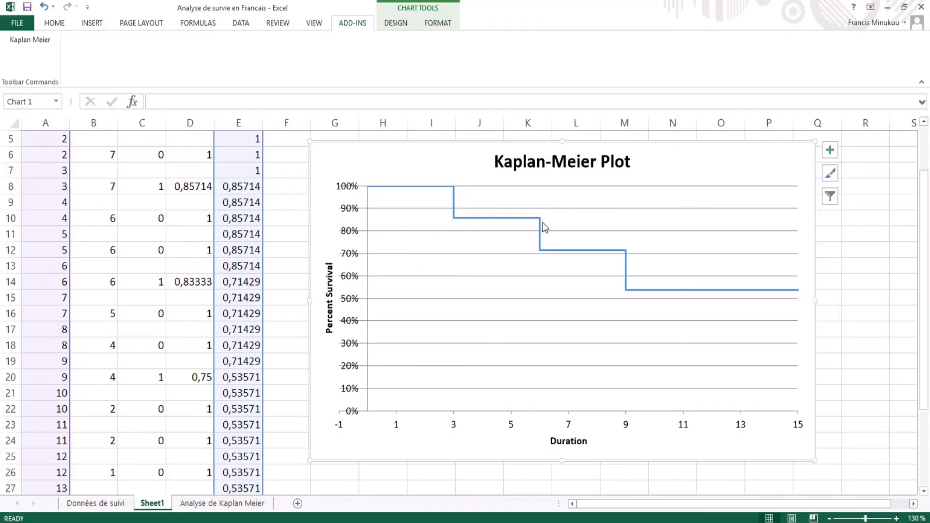
mouse_move(540, 221)
mouse_move(542, 255)
mouse_move(457, 187)
mouse_move(452, 220)
mouse_move(580, 253)
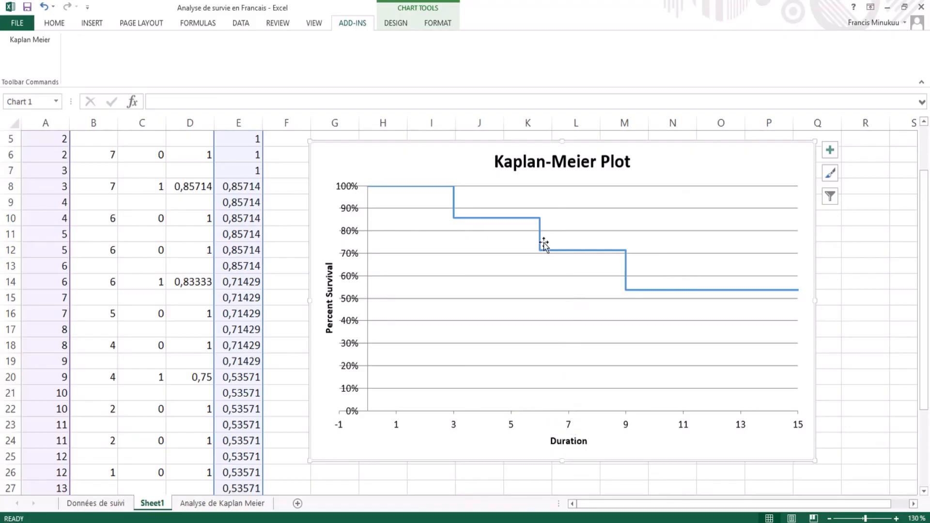